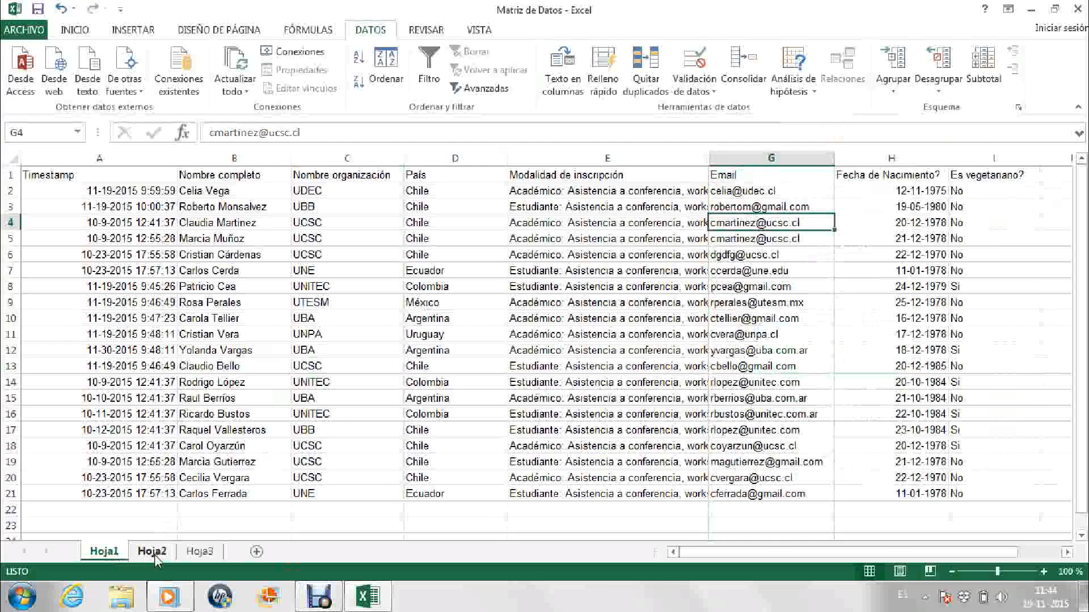
Start a new defined name for the whole data table A1:I21 on Hoja1 and name it datos.
click(233, 459)
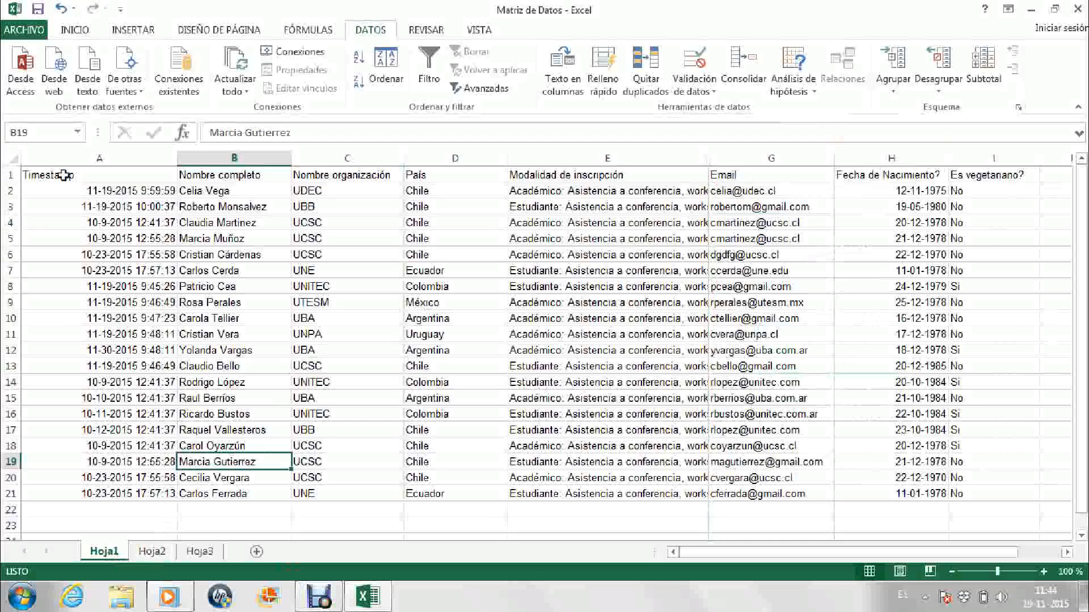
drag(66, 175, 971, 495)
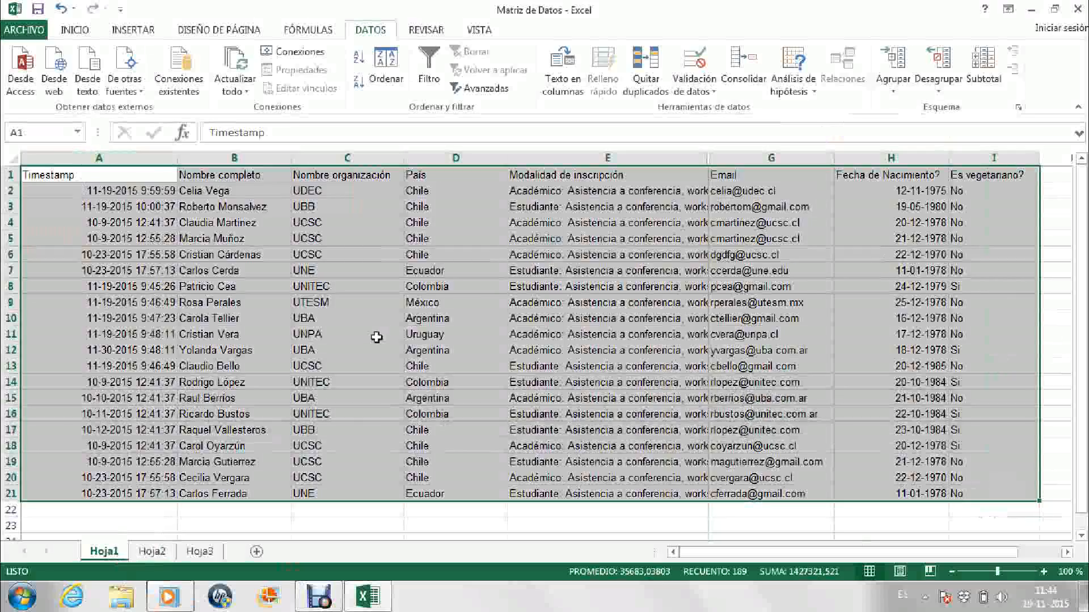
right_click(364, 250)
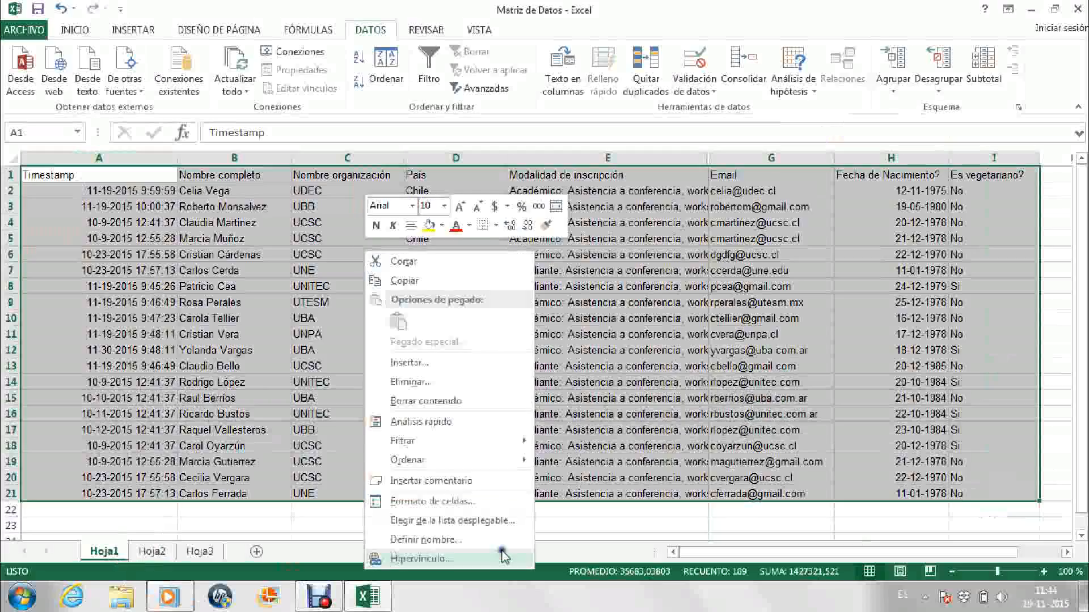
click(426, 543)
drag(397, 403, 397, 390)
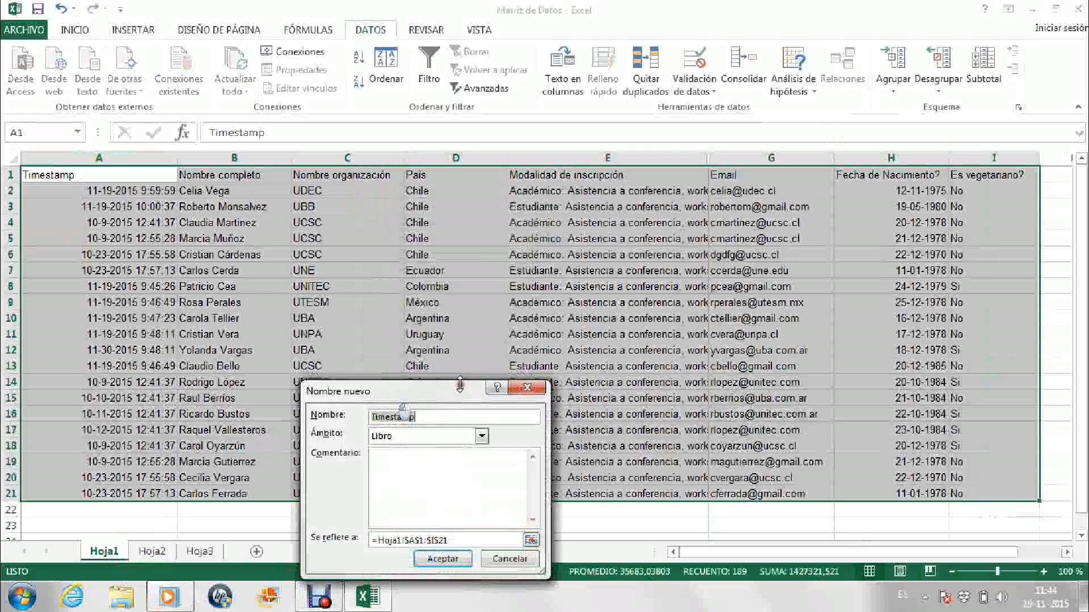
text(da)
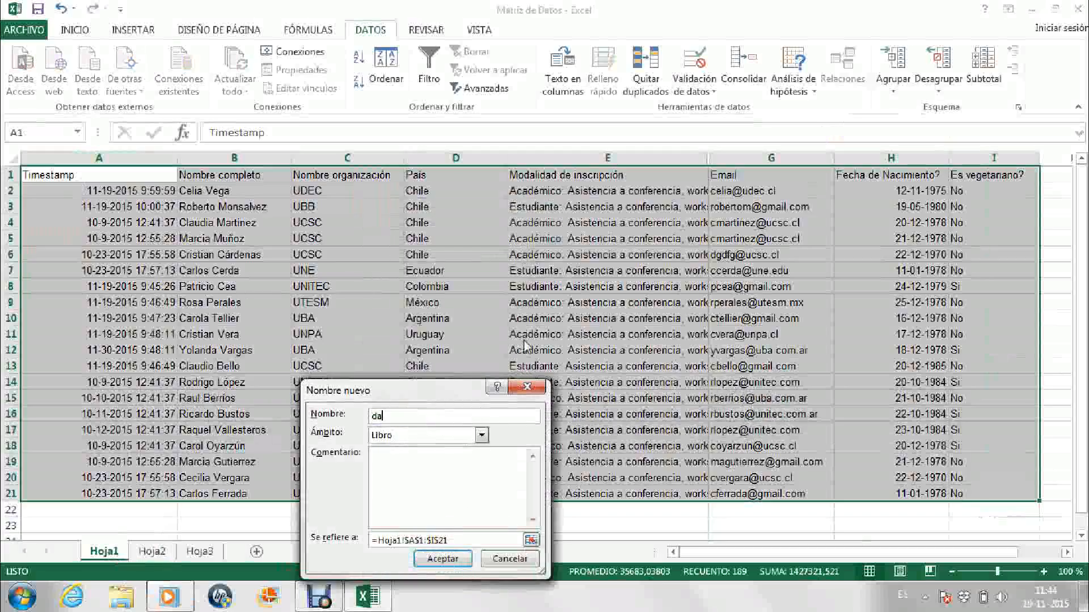
text(tos)
drag(374, 392, 525, 191)
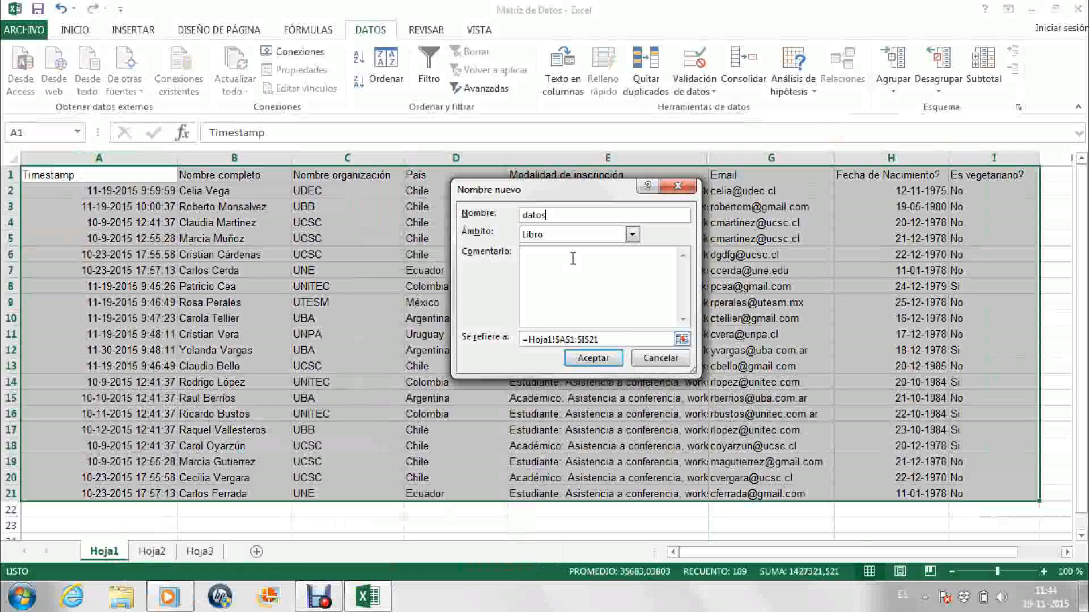
Keep Libro as the scope of the name datos and create the name.
click(632, 234)
click(632, 235)
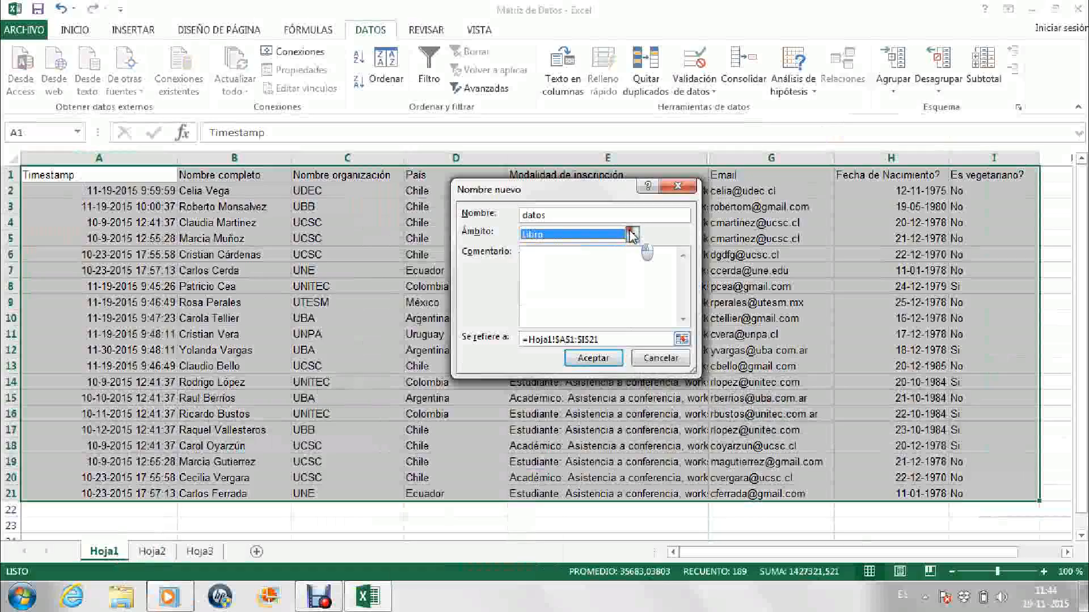
click(632, 234)
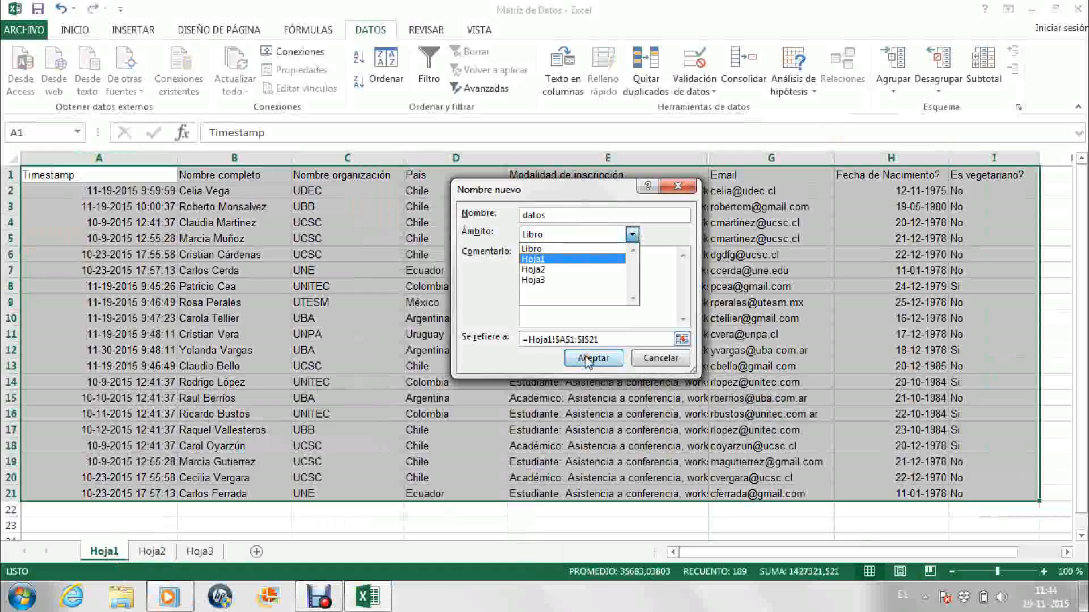
click(567, 213)
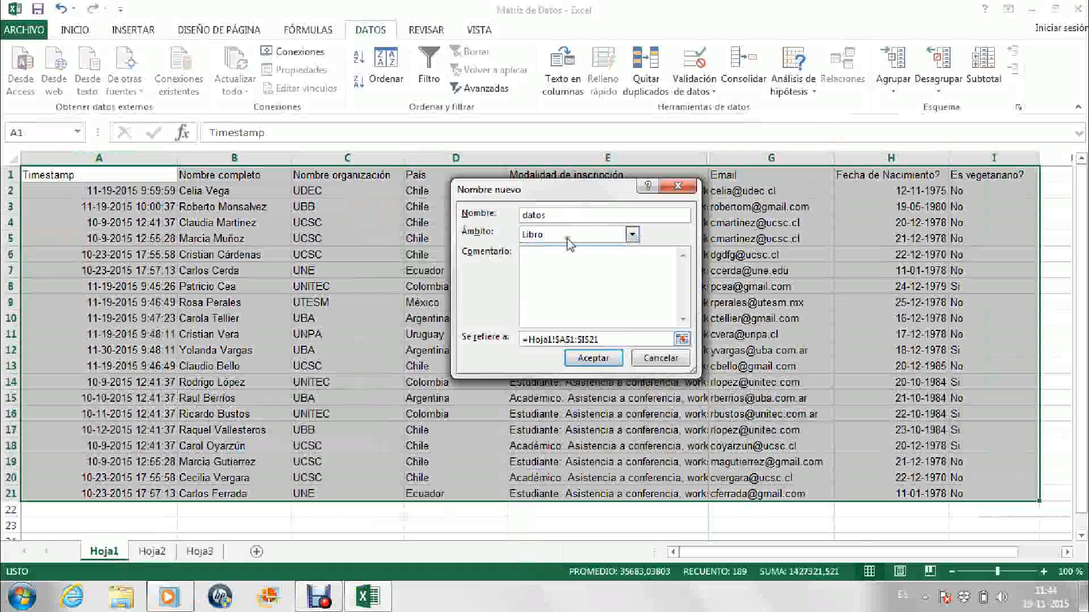
click(631, 235)
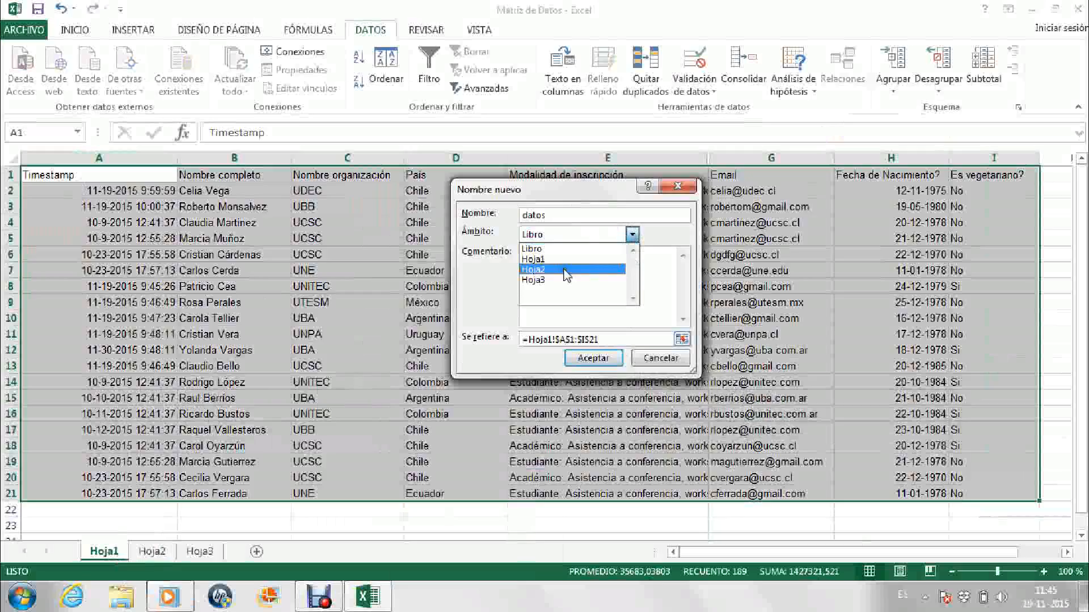
click(536, 249)
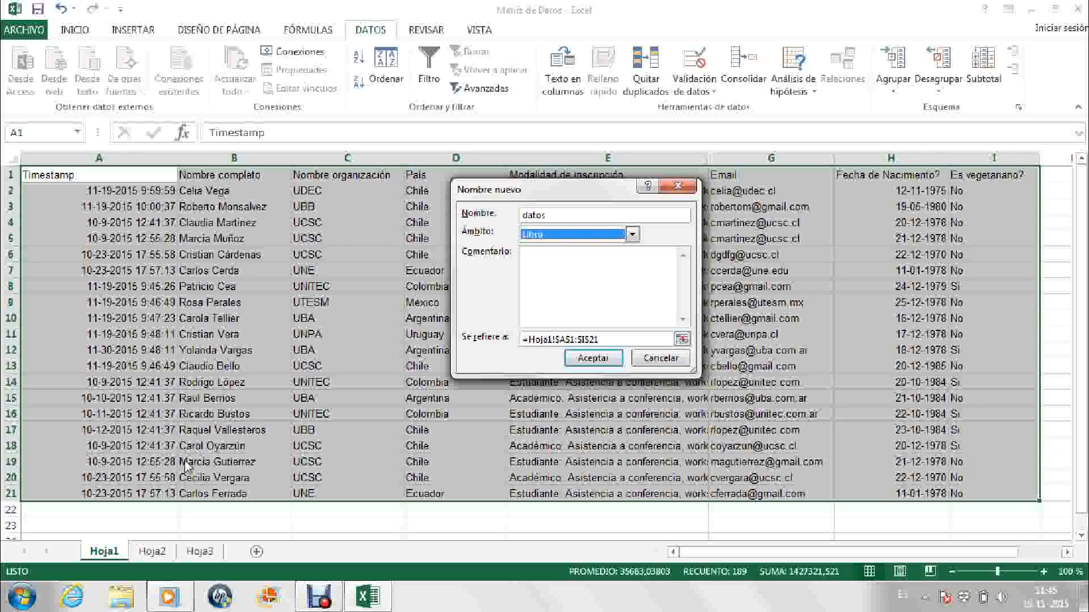
click(582, 360)
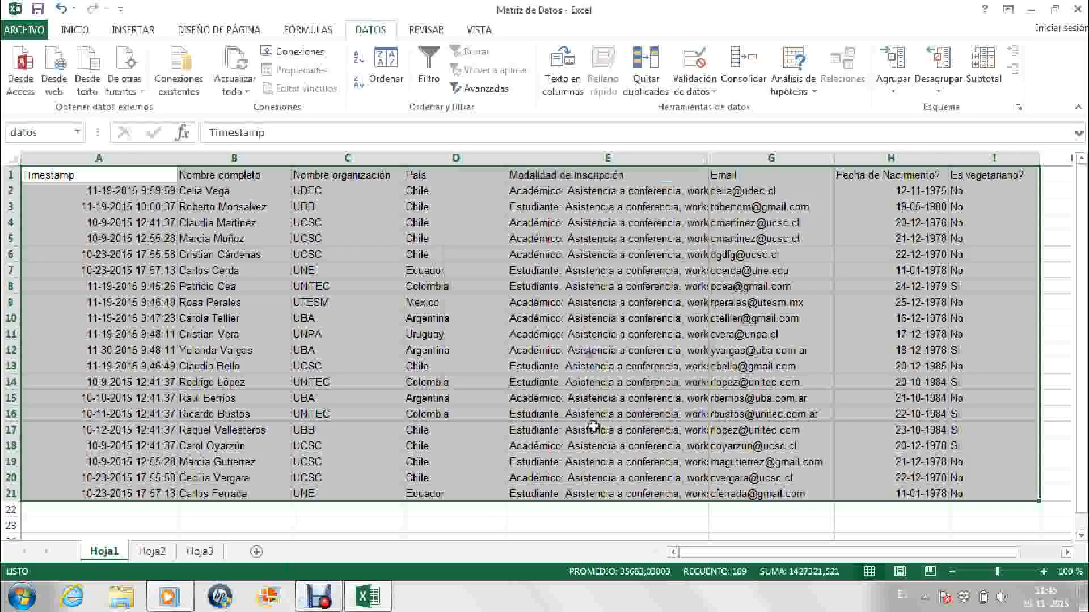
Check the defined name by selecting the datos range through its name, then deselect it.
click(352, 434)
click(76, 210)
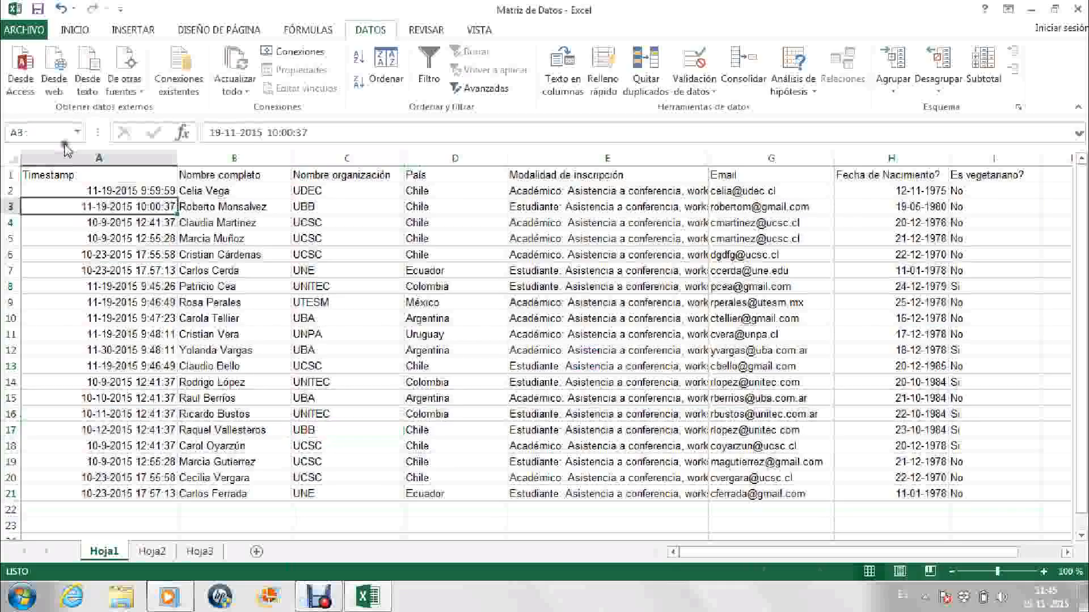
click(76, 133)
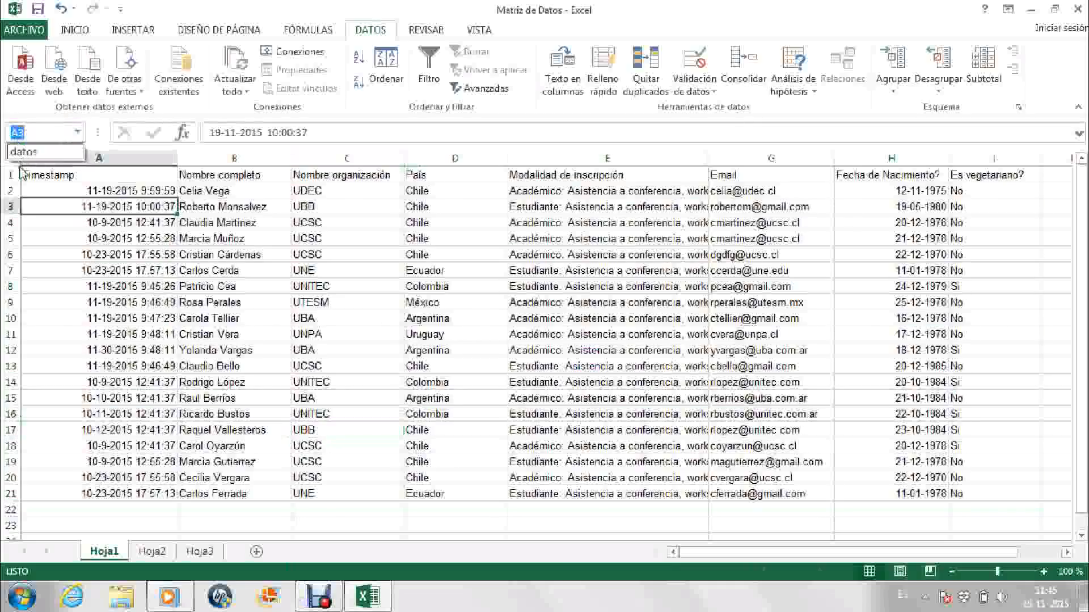
click(321, 305)
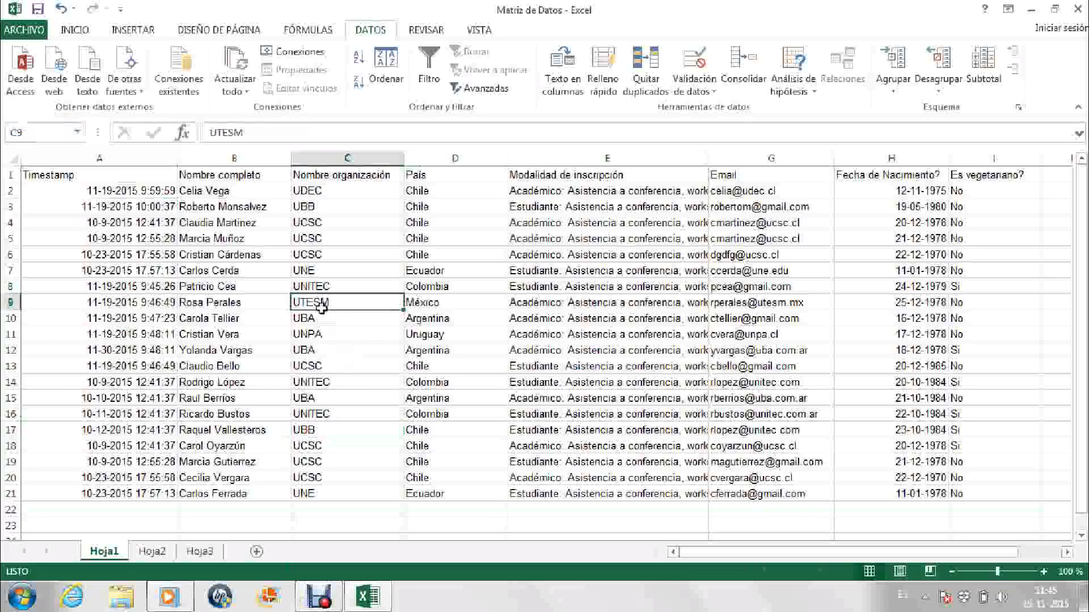
click(320, 392)
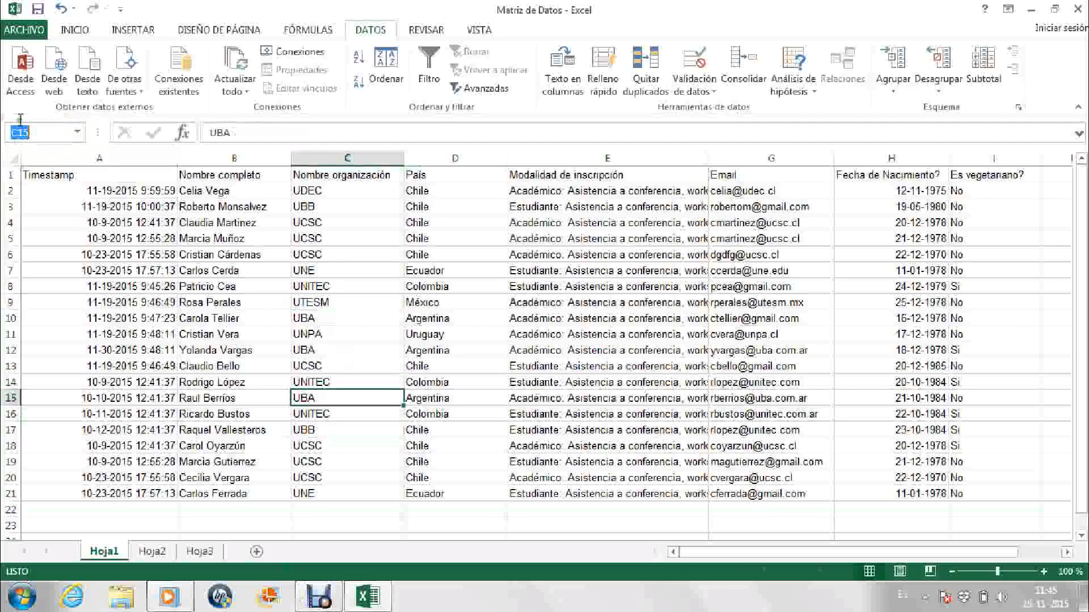
click(31, 132)
click(227, 366)
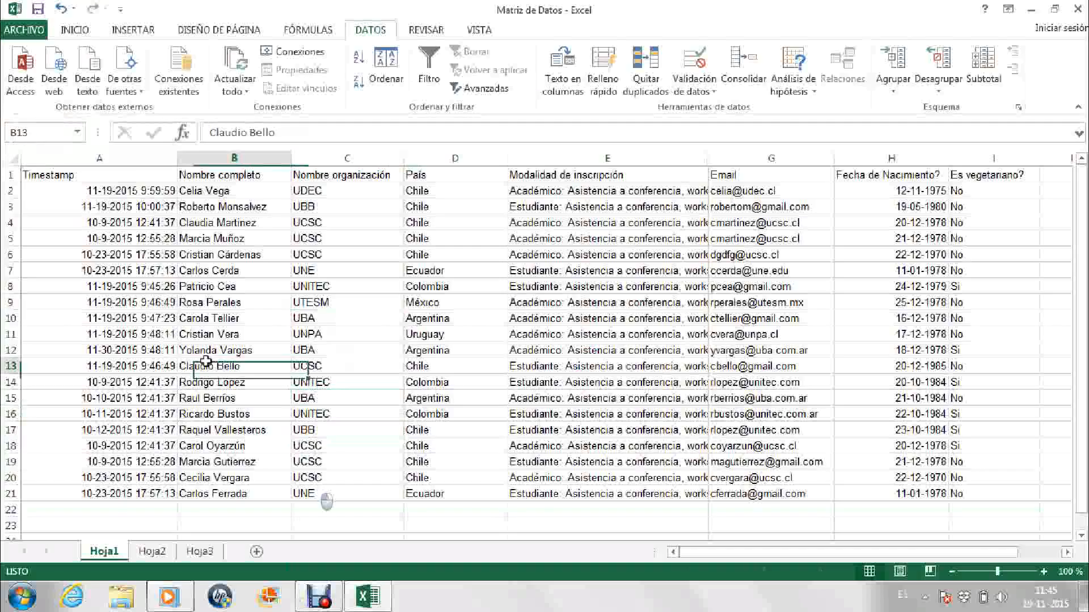
click(76, 132)
click(55, 162)
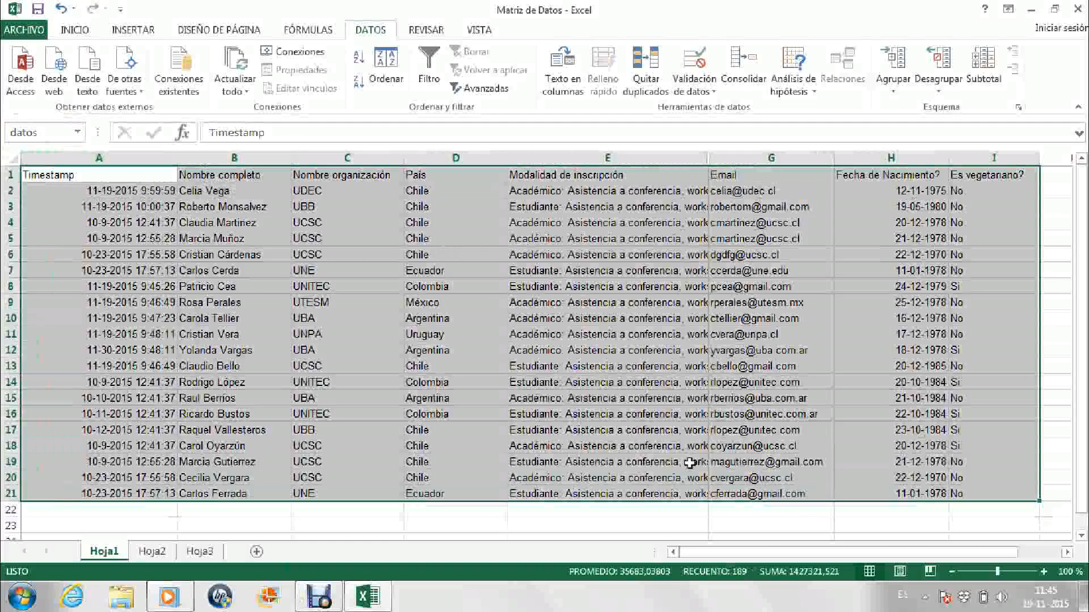
click(489, 378)
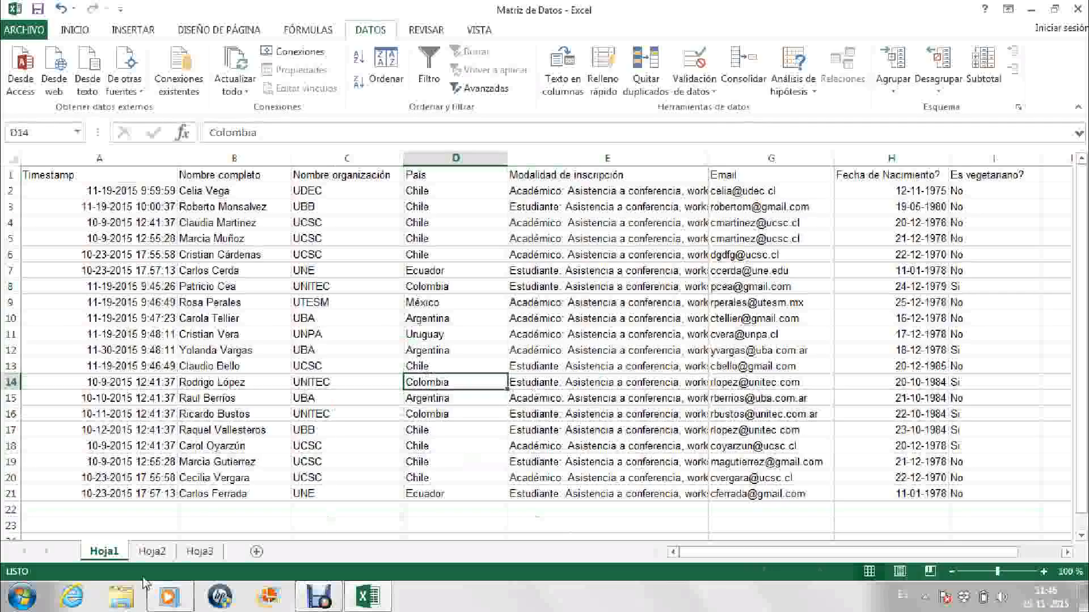
Look at the empty sheets Hoja2 and Hoja3 and add a new worksheet after them.
click(151, 554)
click(199, 551)
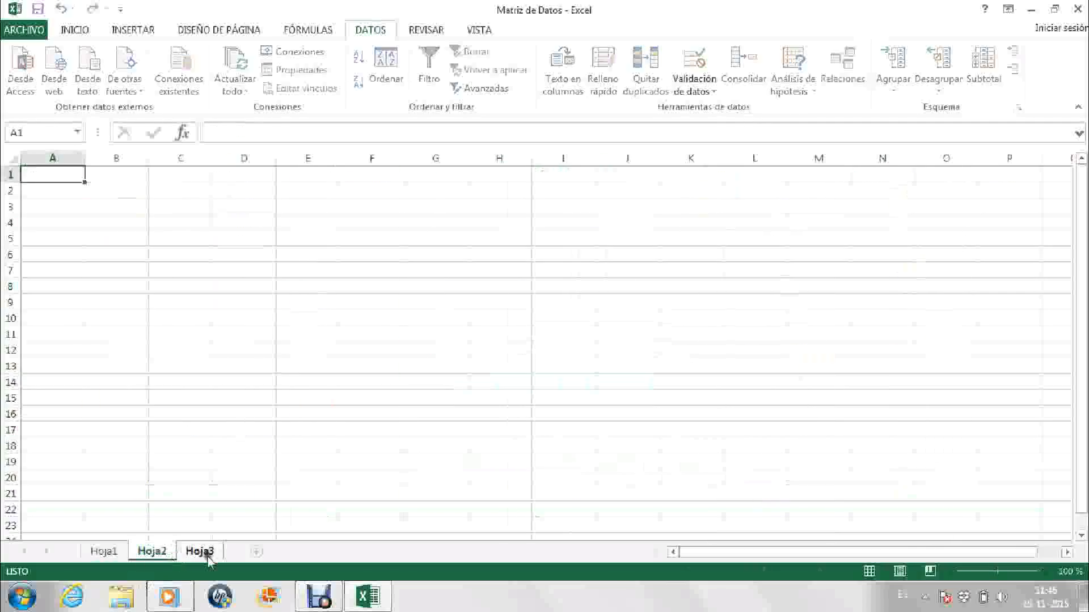
click(256, 551)
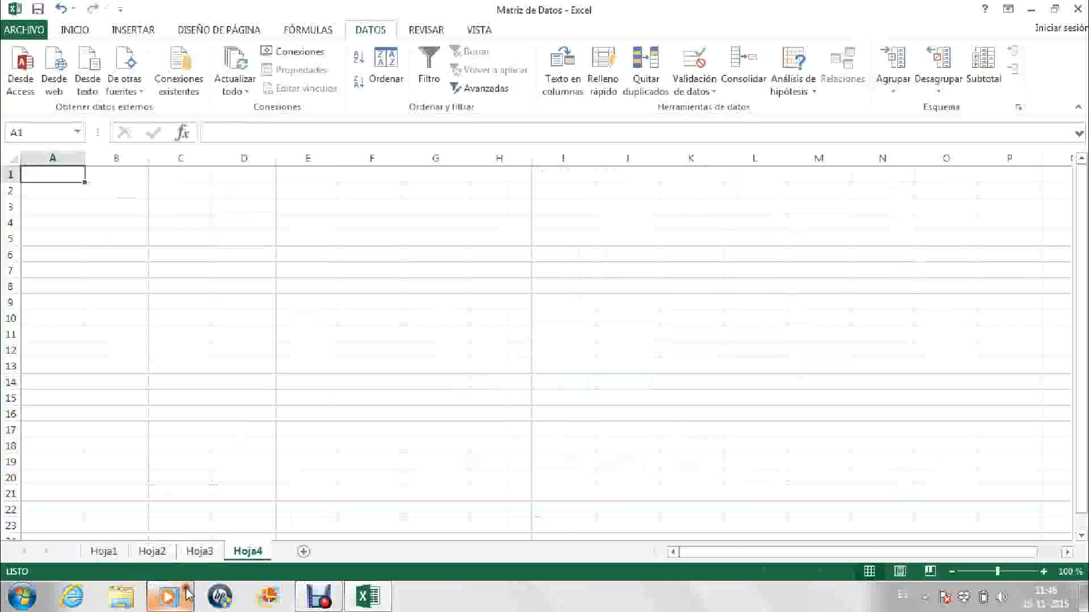
Rename the sheet Hoja2 as chilenos.
click(151, 550)
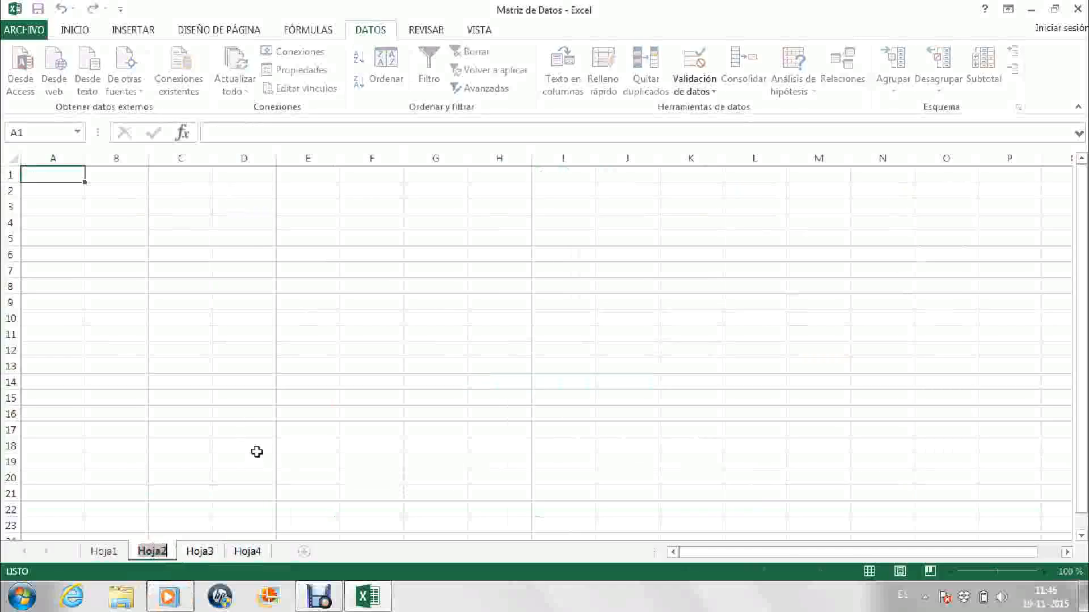
text(chil)
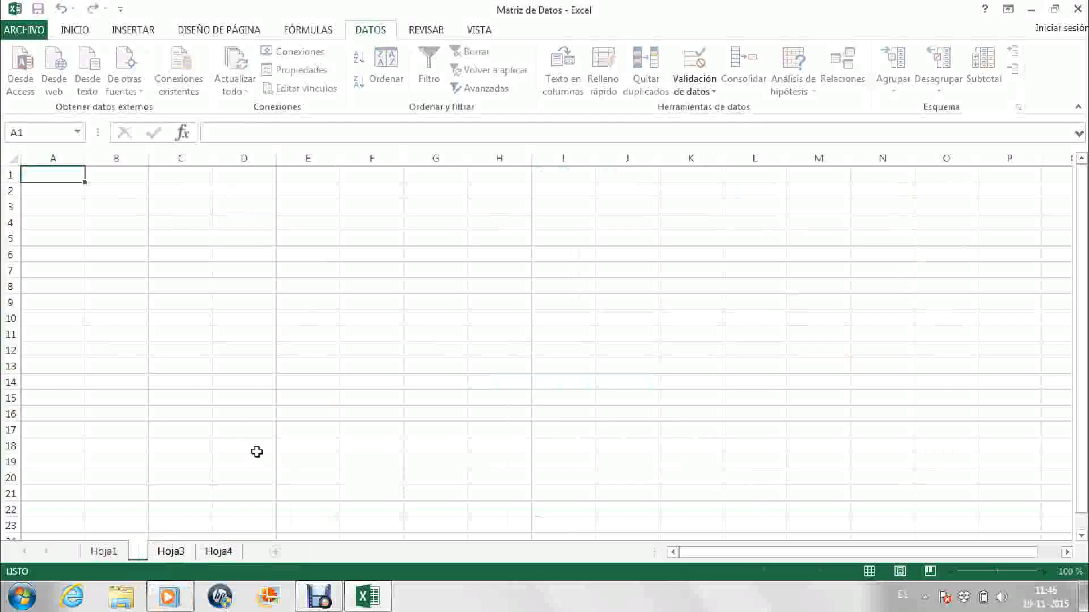
text(enos)
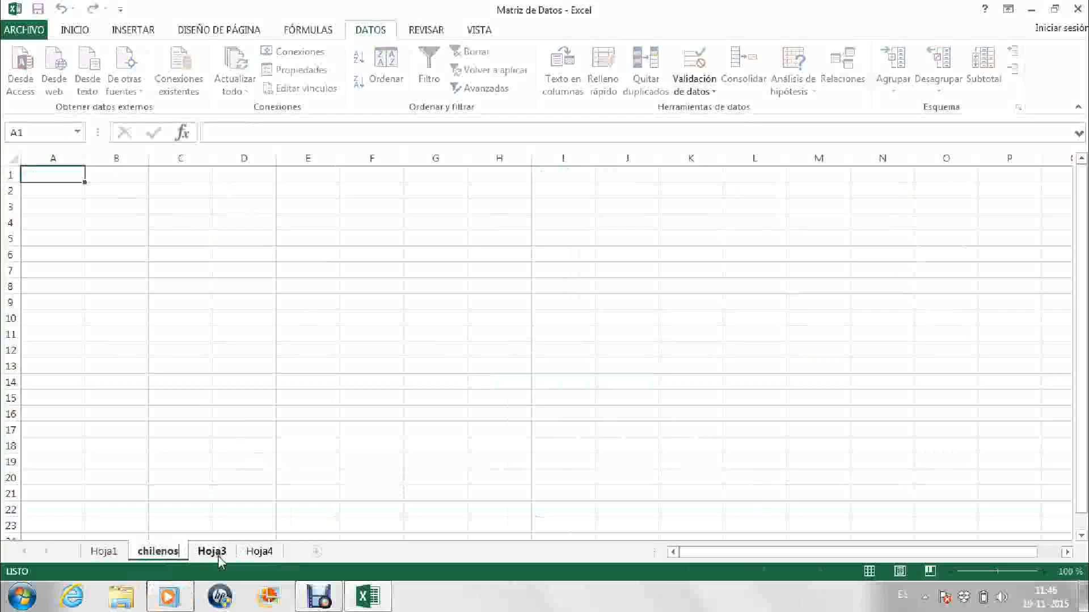
Rename the sheet Hoja3 as vegetarianos and place it directly after the chilenos sheet.
click(214, 551)
drag(216, 554, 217, 558)
click(207, 553)
click(152, 551)
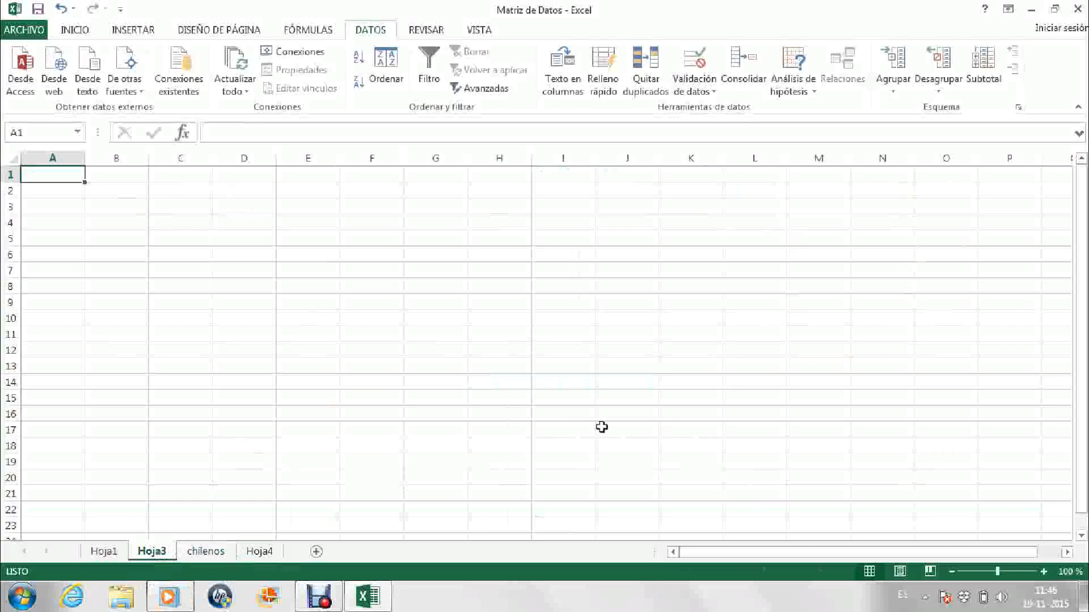
click(163, 550)
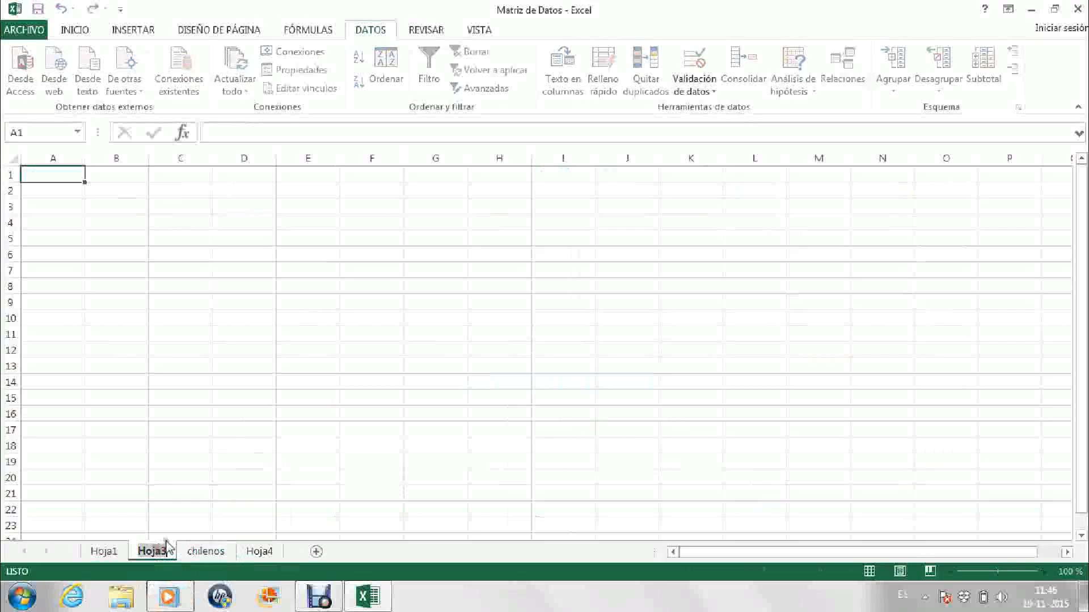
double_click(166, 550)
text(vegatarians)
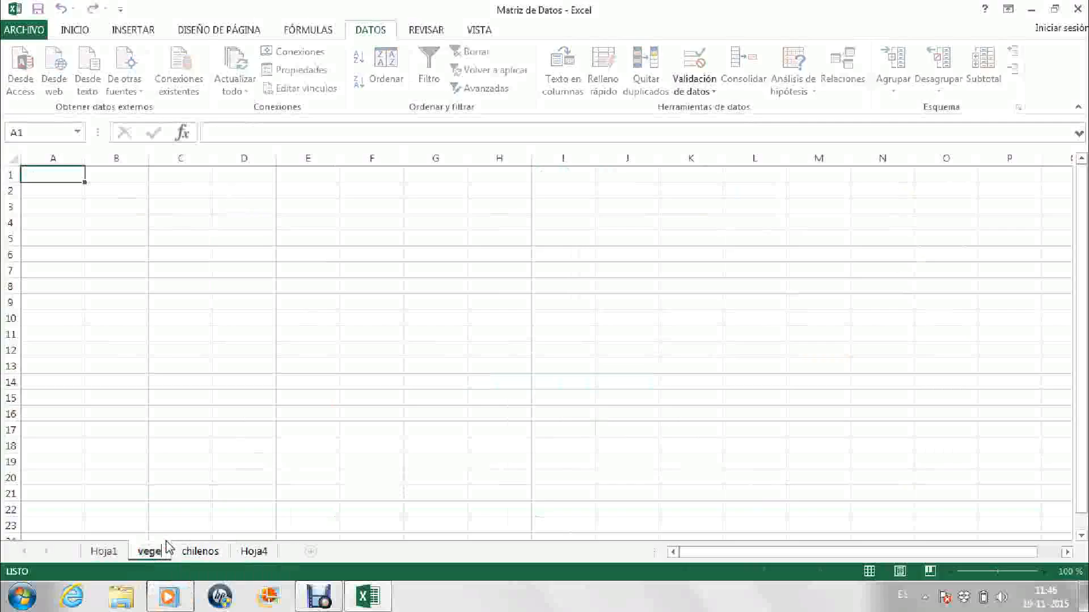
key(BackSpace)
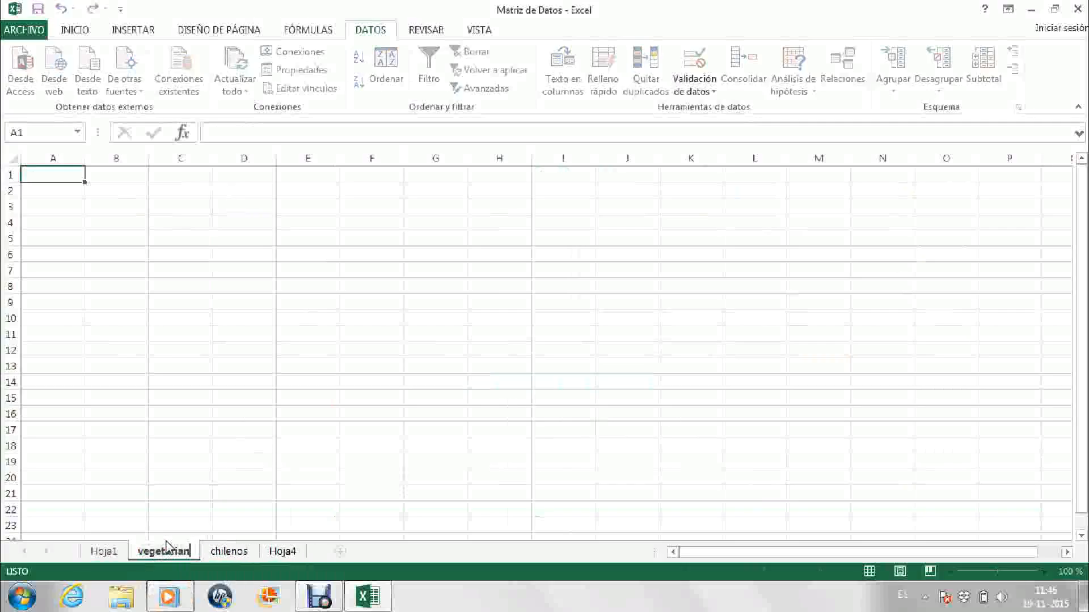
text(os)
key(Return)
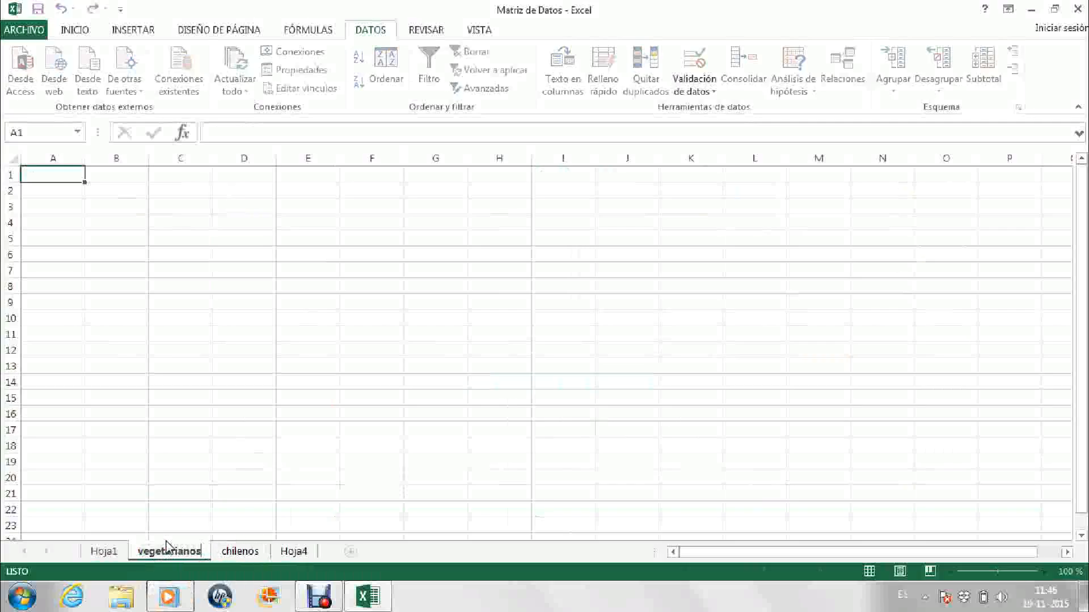
mouse_move(170, 553)
mouse_down()
mouse_move(264, 558)
mouse_move(138, 559)
mouse_up()
Rename the sheet Hoja4 as nacidos antes de 1980.
click(293, 551)
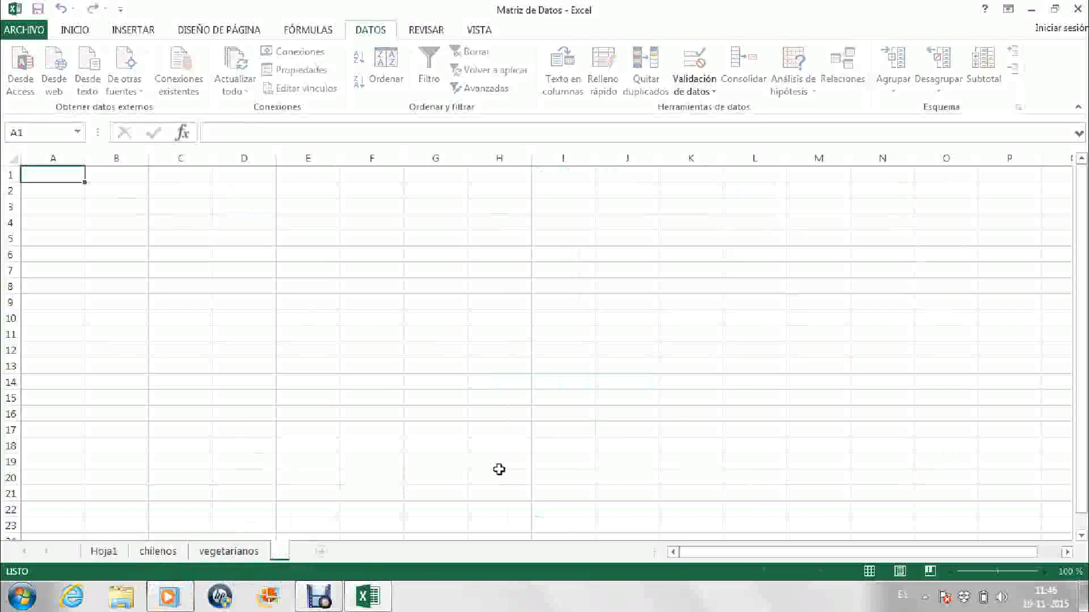
text(nacidos)
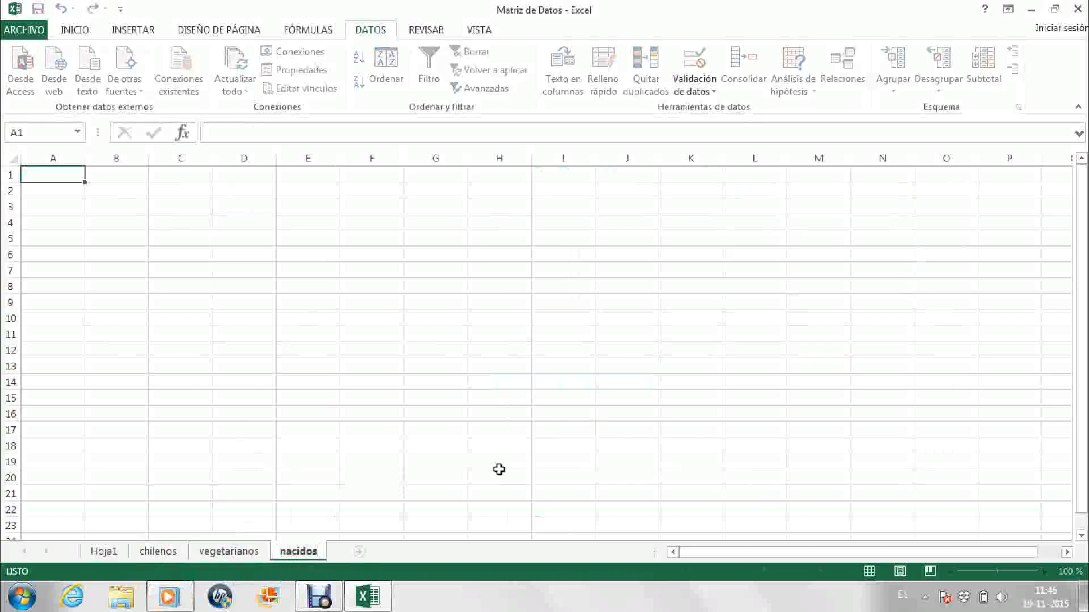
text( antes de)
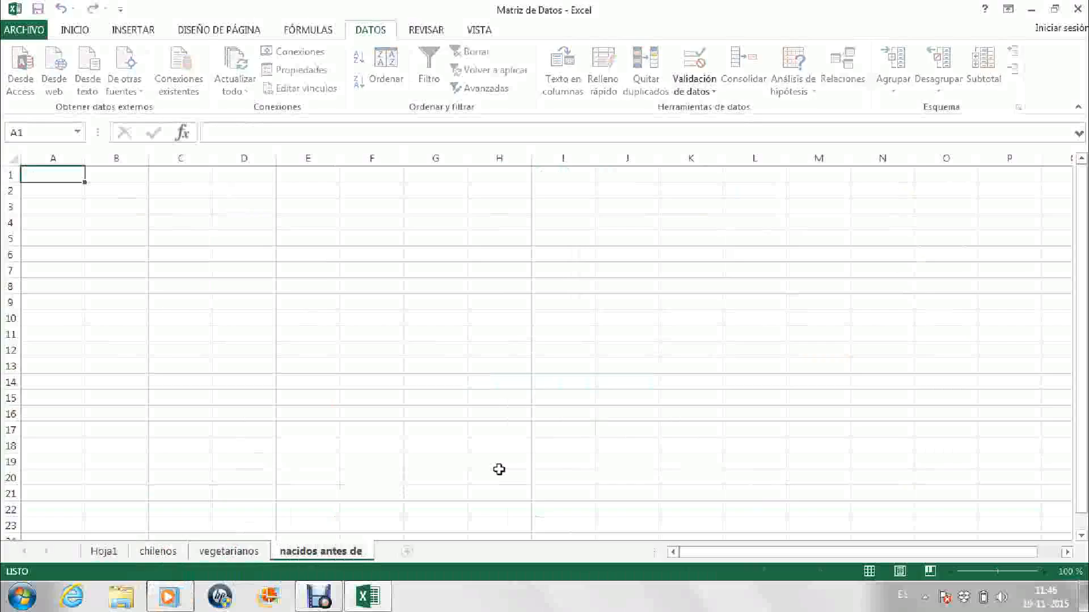
text( 180)
key(BackSpace)
key(BackSpace)
text(908)
key(BackSpace)
key(BackSpace)
text(80)
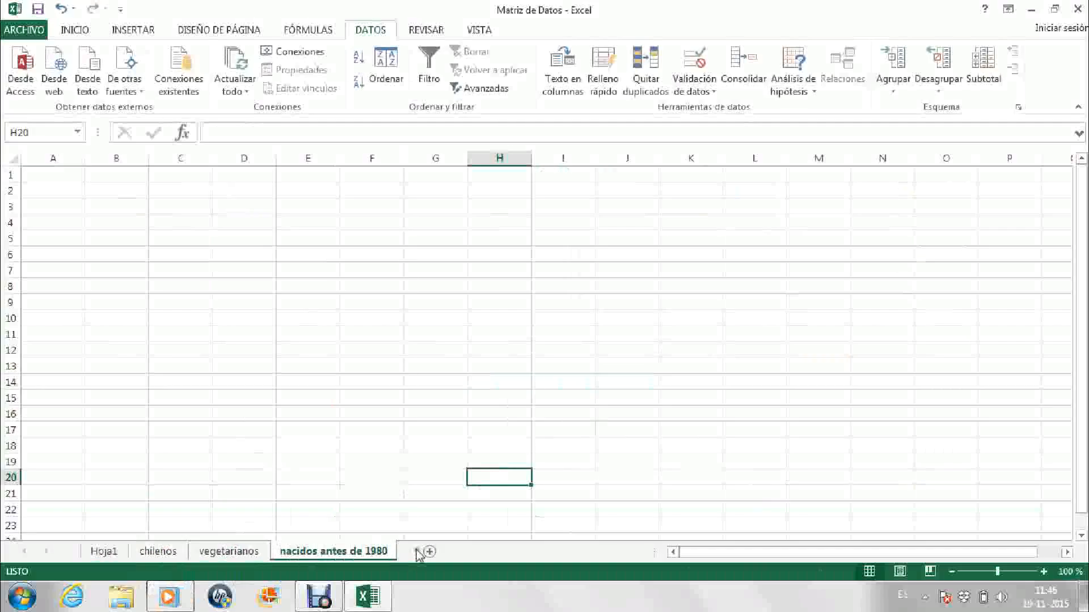
Add another worksheet after nacidos antes de 1980 and return to the data on Hoja1.
click(429, 552)
double_click(433, 545)
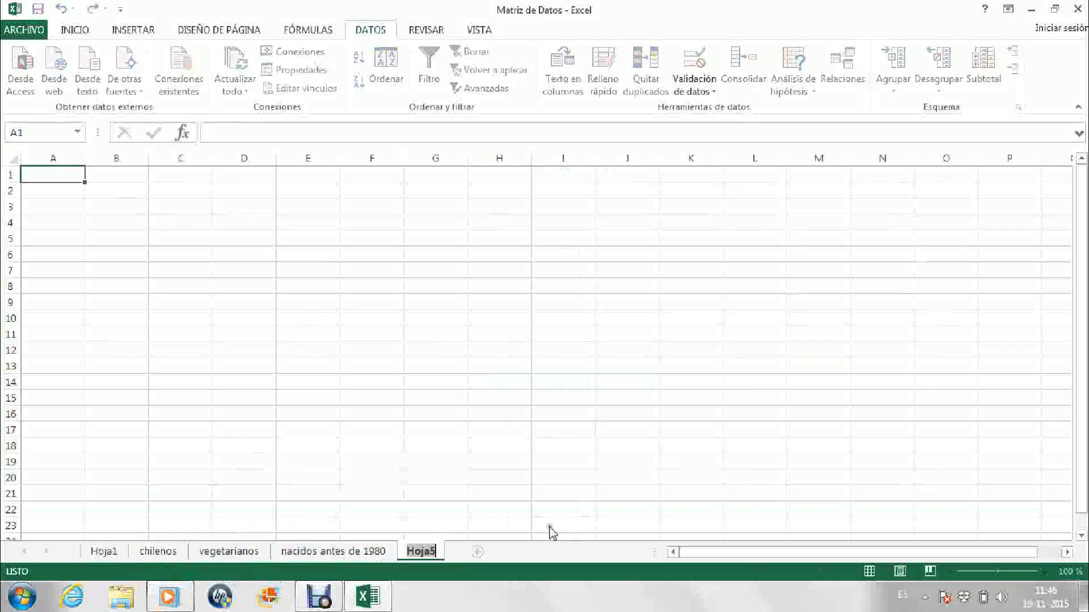
click(107, 553)
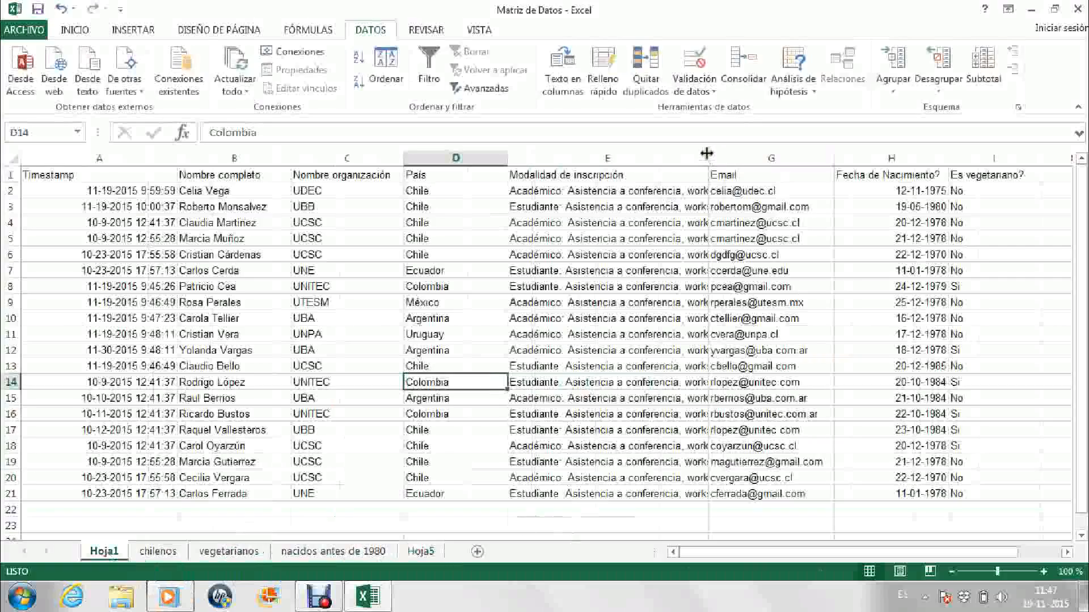
Widen the Modalidad de inscripción column slightly and rename the sheet Hoja5 as estudiantes.
drag(711, 157, 730, 151)
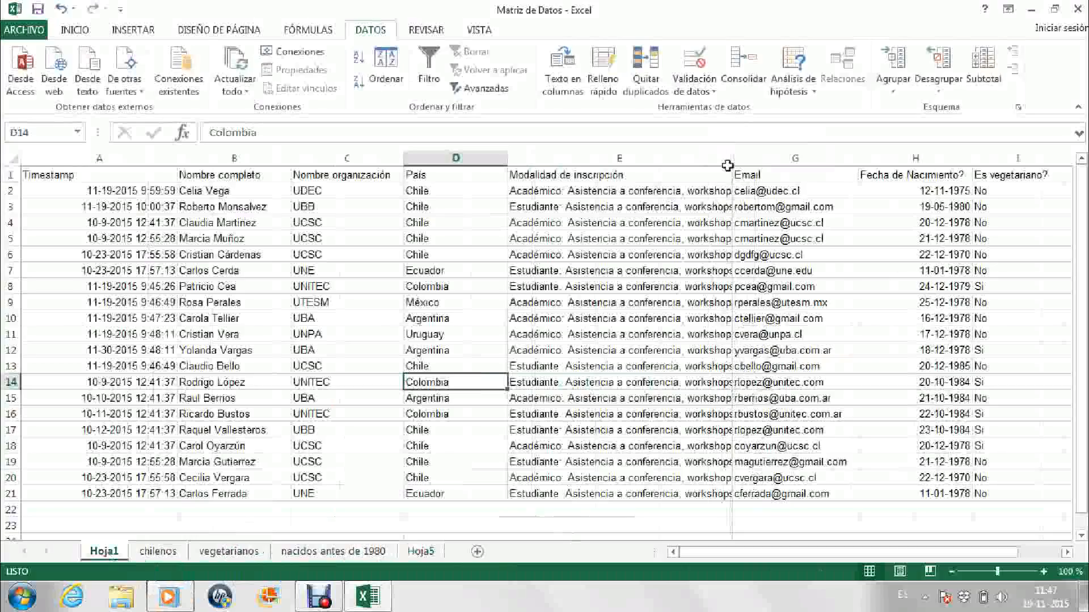
click(422, 553)
double_click(421, 552)
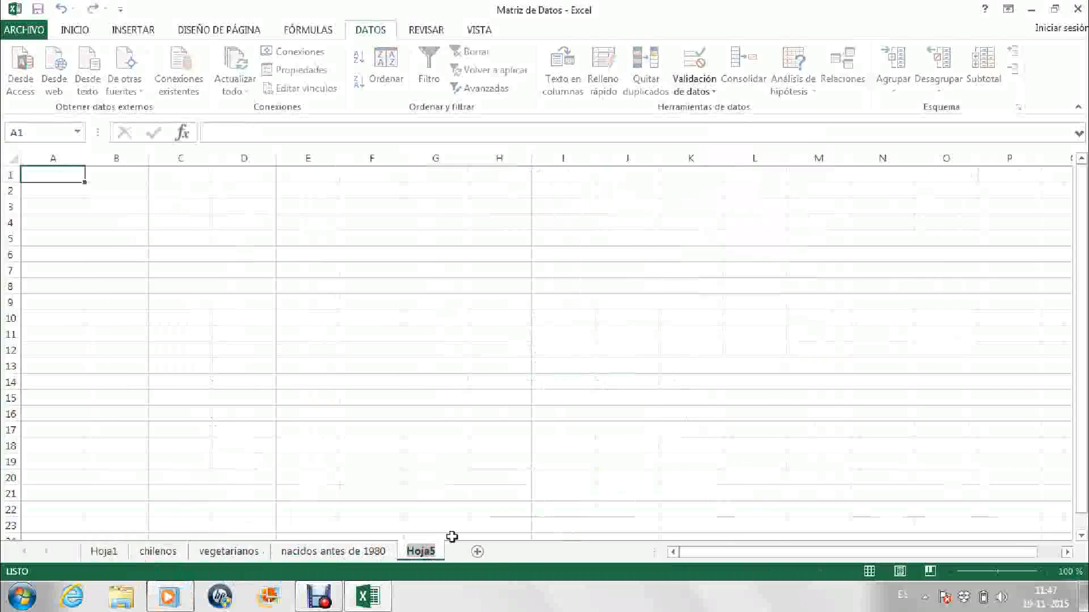
text(estudiantes)
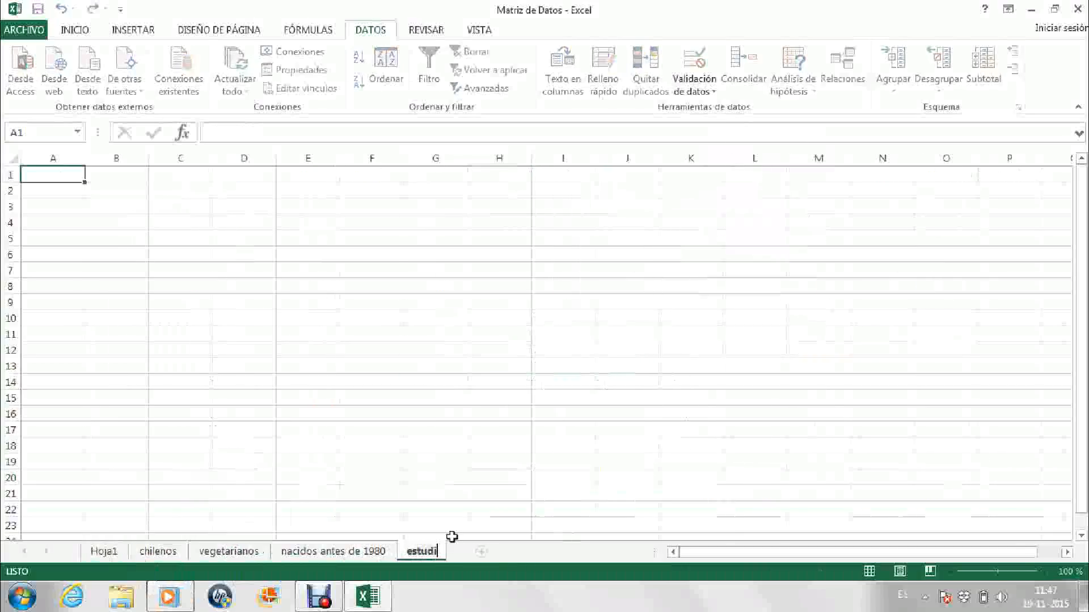
click(513, 464)
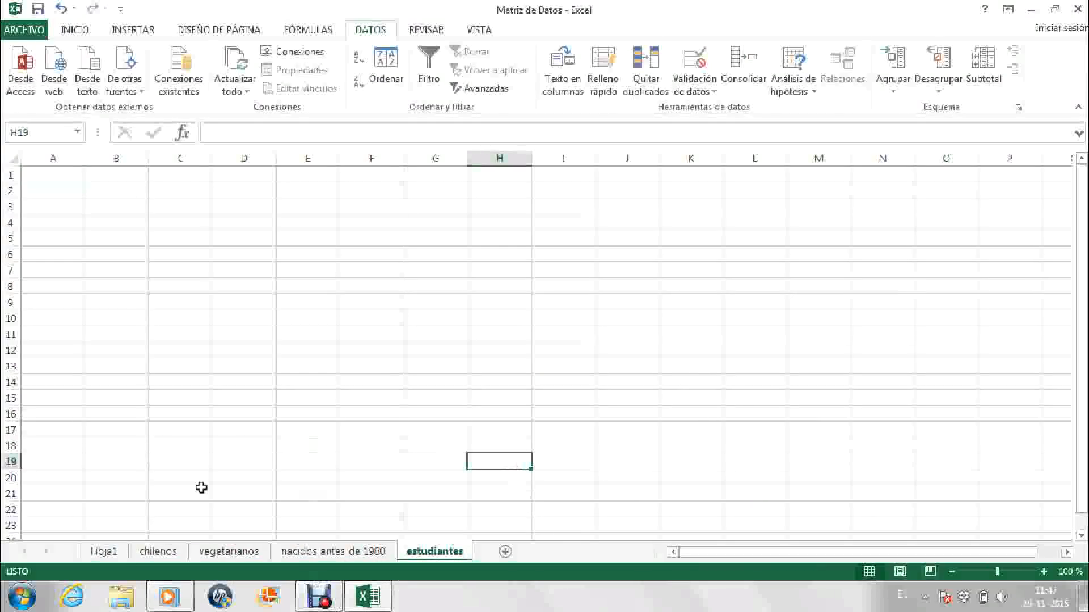
Rename the sheet Hoja1 as matriz-datos.
click(104, 552)
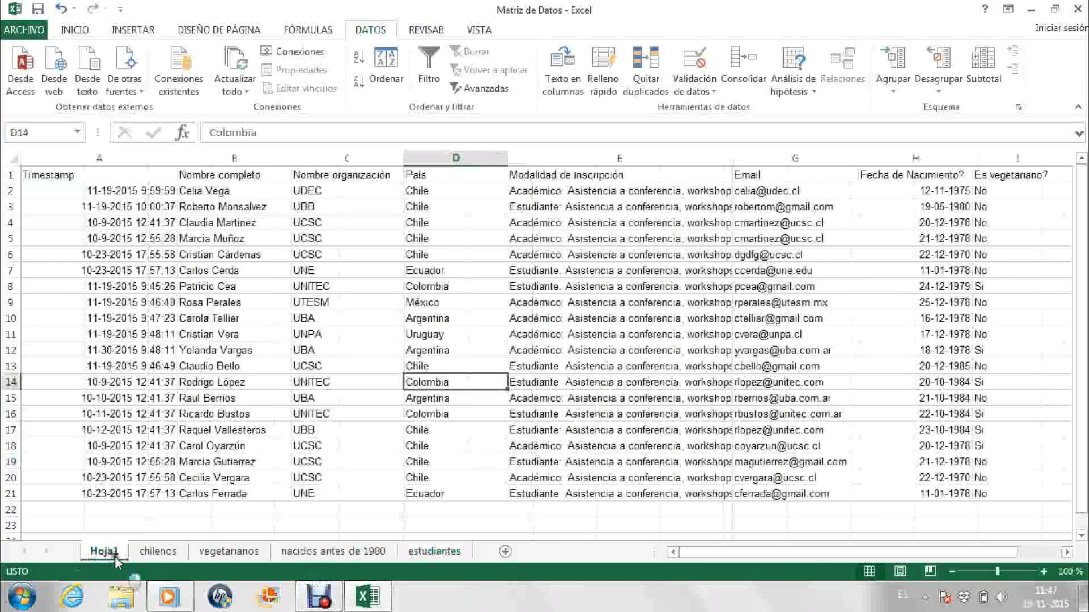
double_click(109, 551)
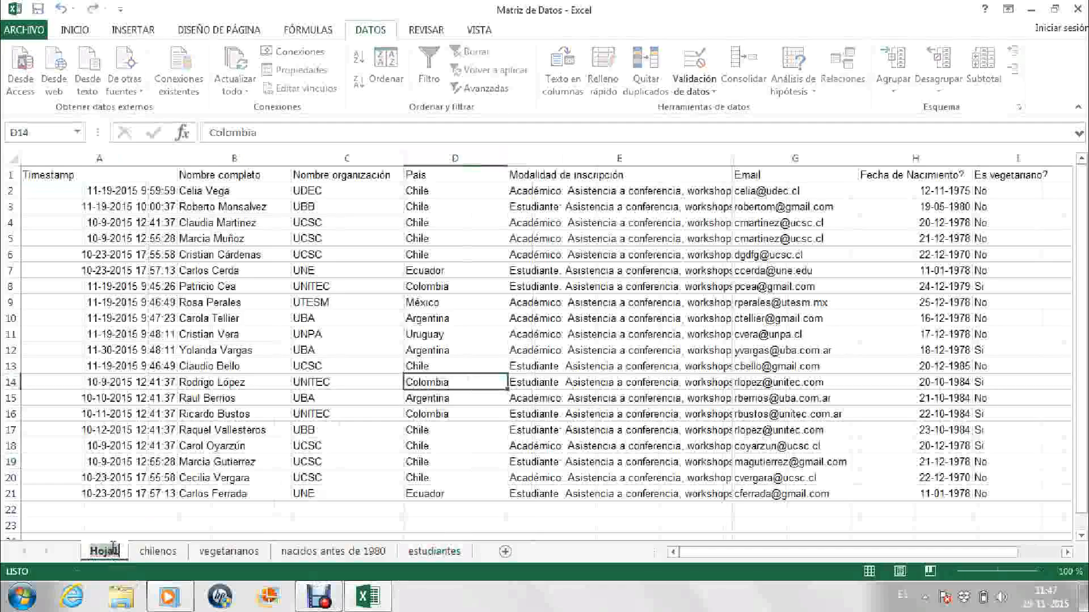
text(f)
key(BackSpace)
text(matriz)
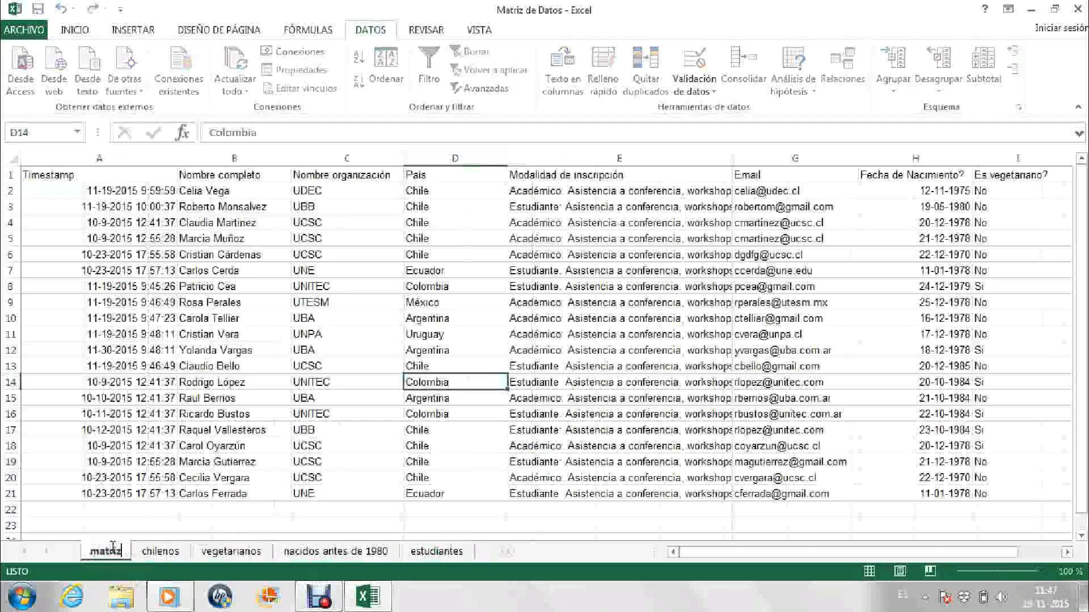
text(-datos)
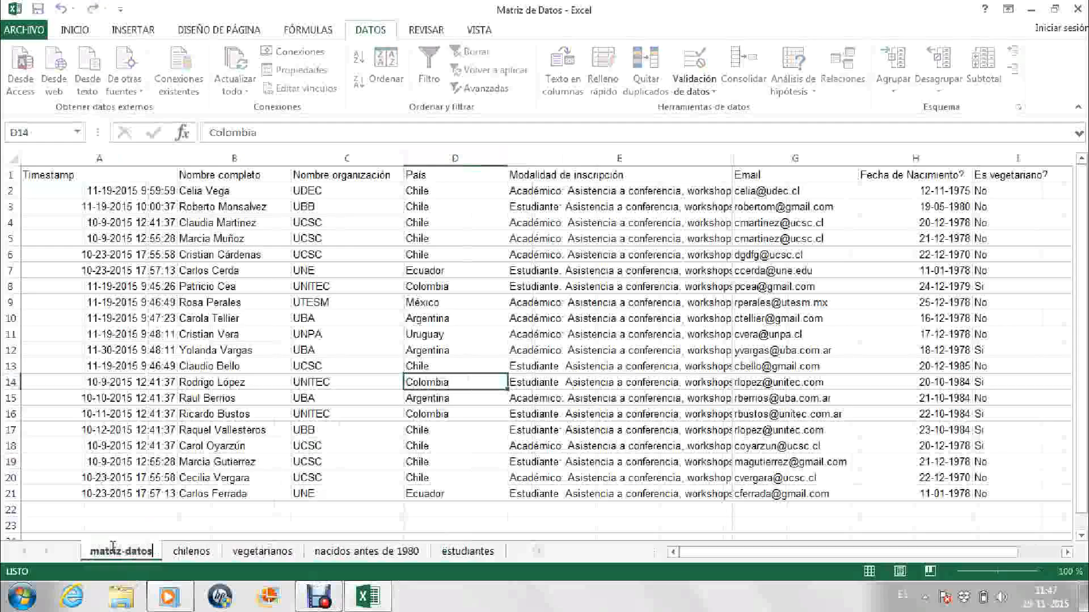
click(144, 525)
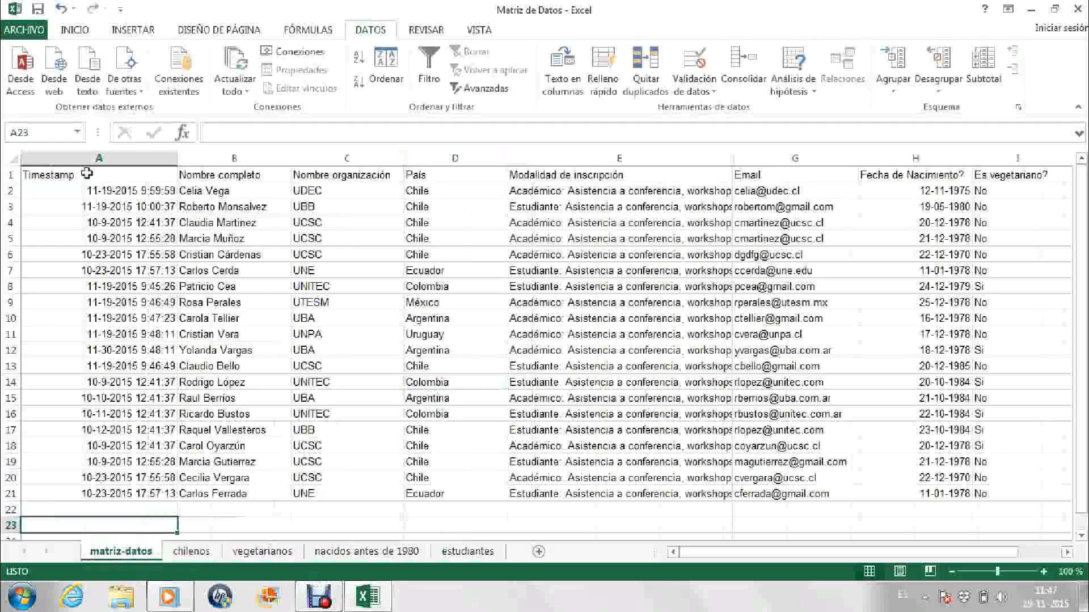
Select the named range datos on the matriz-datos sheet and turn on filters for its header row.
click(196, 476)
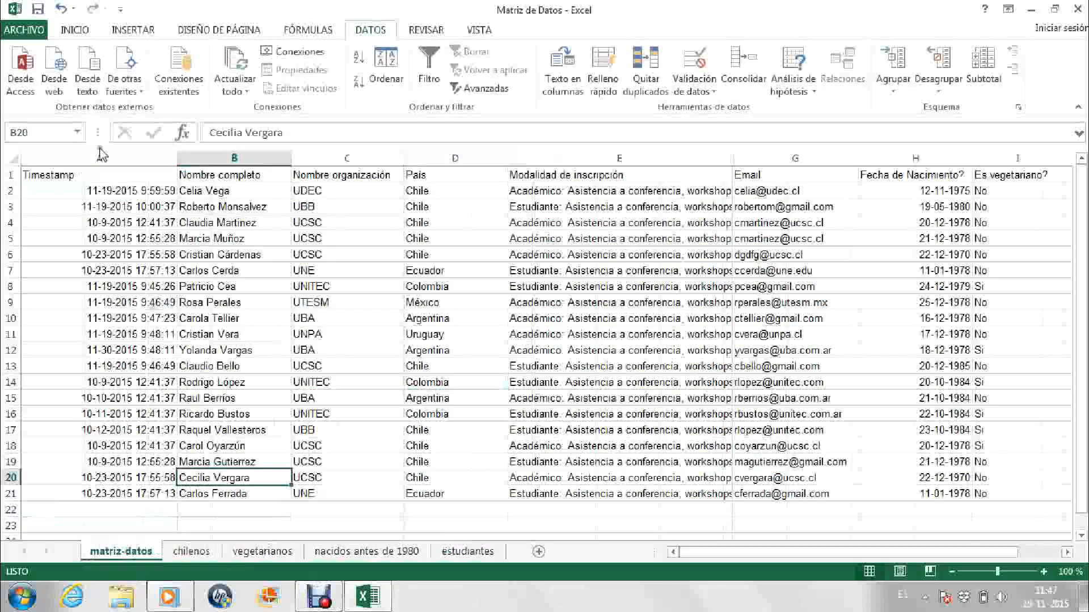
click(77, 132)
click(28, 149)
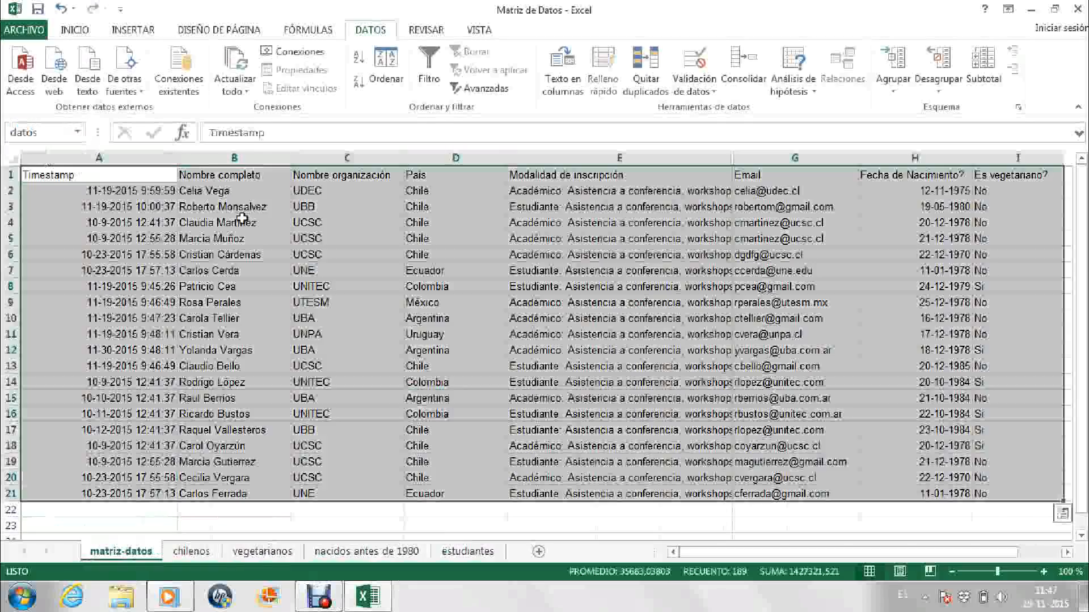
click(429, 73)
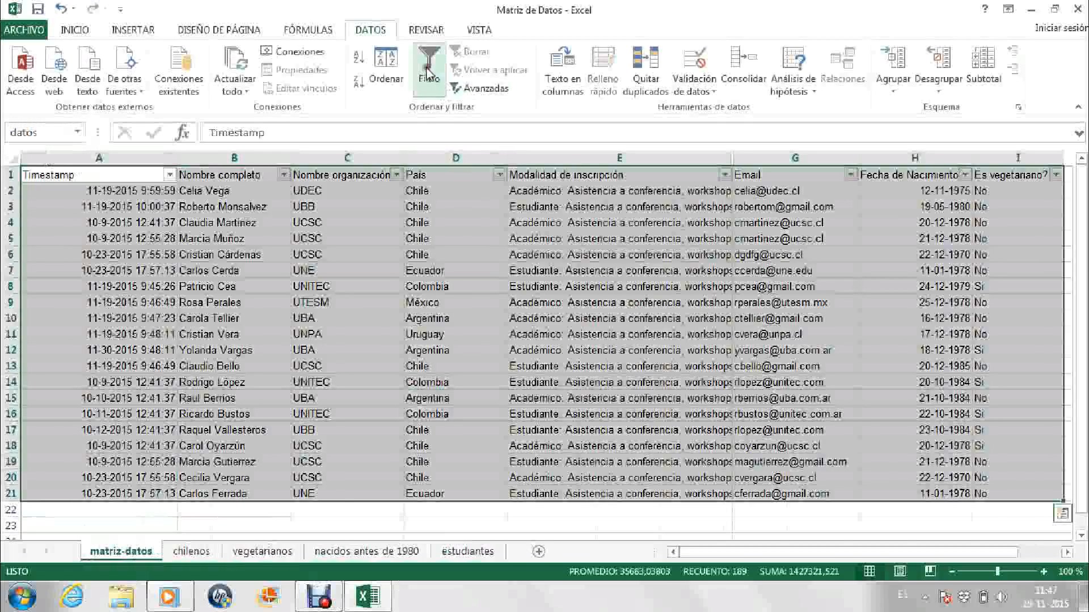
click(216, 286)
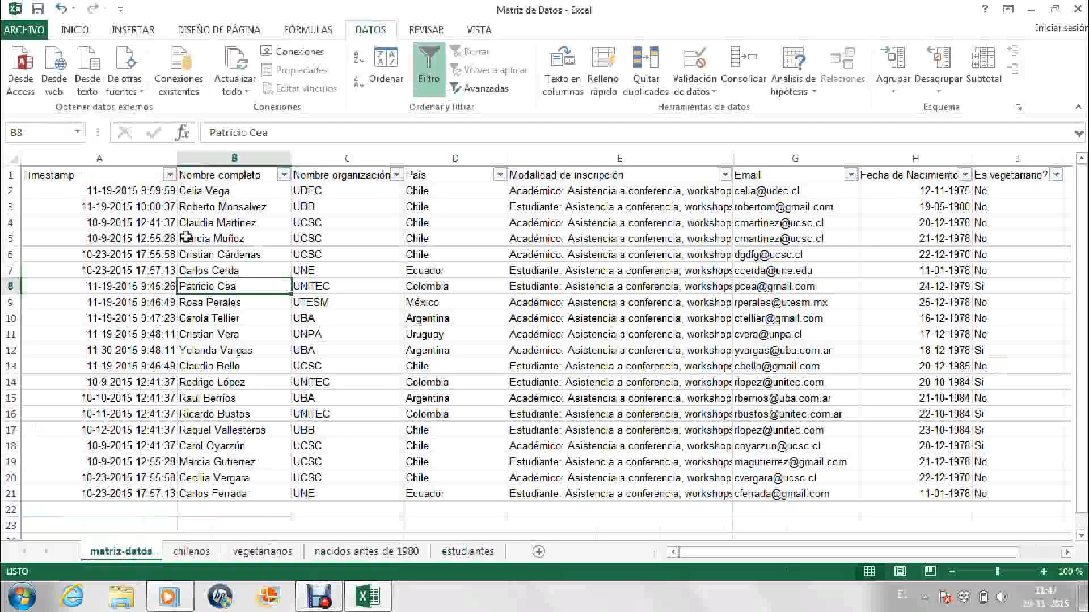
Look through the filter choices of the Timestamp and Nombre completo columns, leaving all entries selected.
click(326, 318)
click(169, 175)
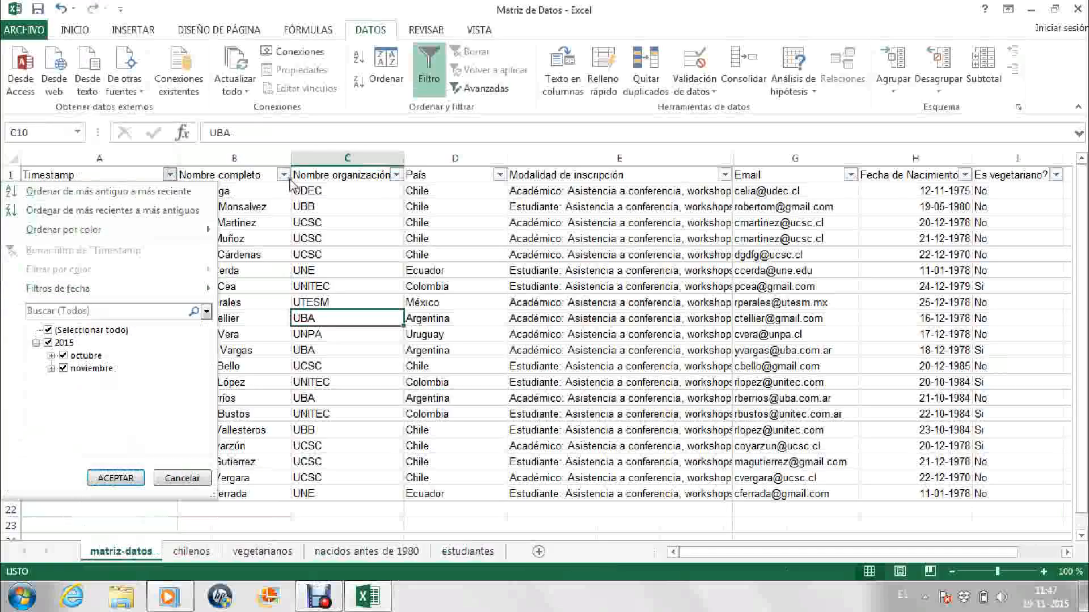
click(283, 176)
click(283, 176)
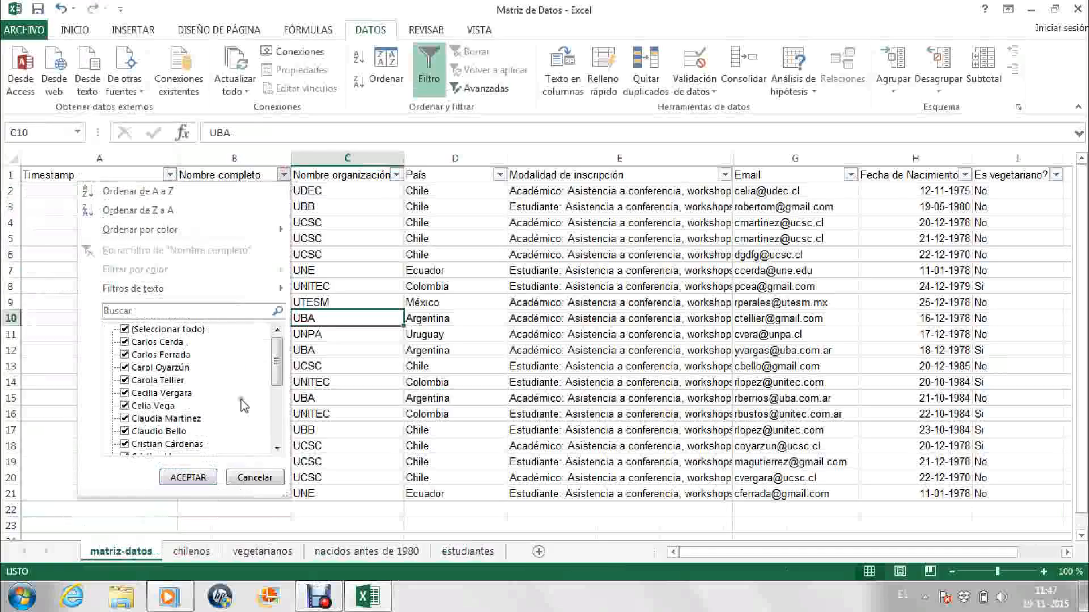
click(188, 477)
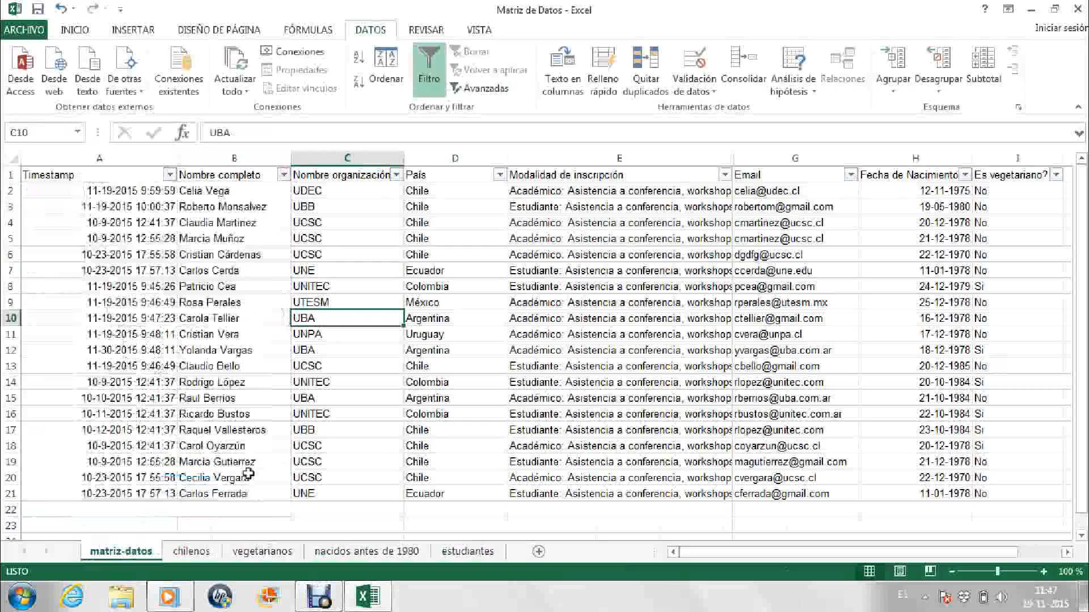
Filter the Nombre organización column to show only UDEC.
click(397, 176)
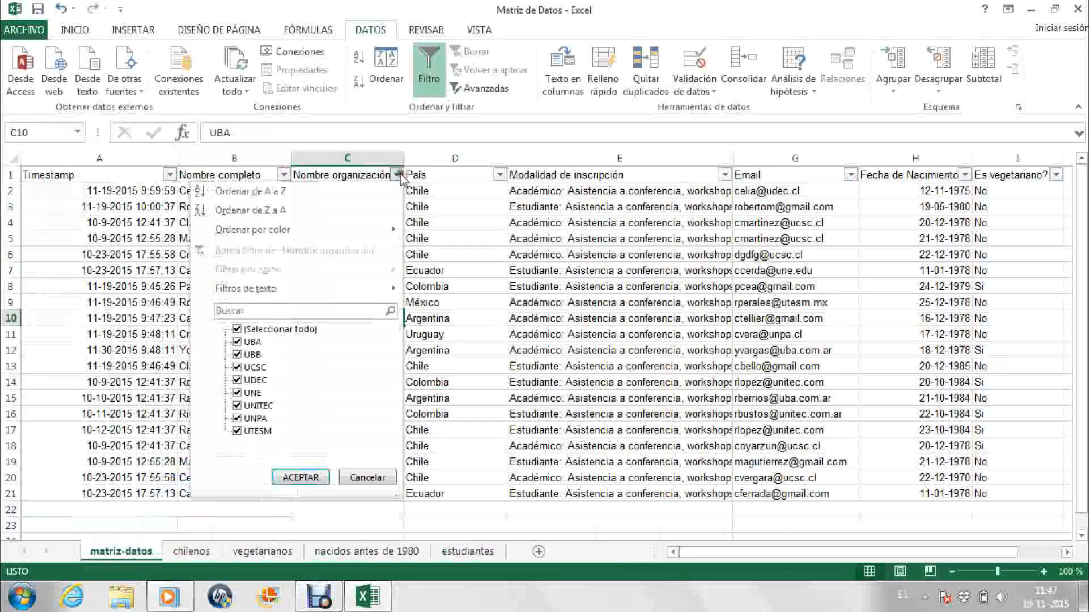
click(270, 329)
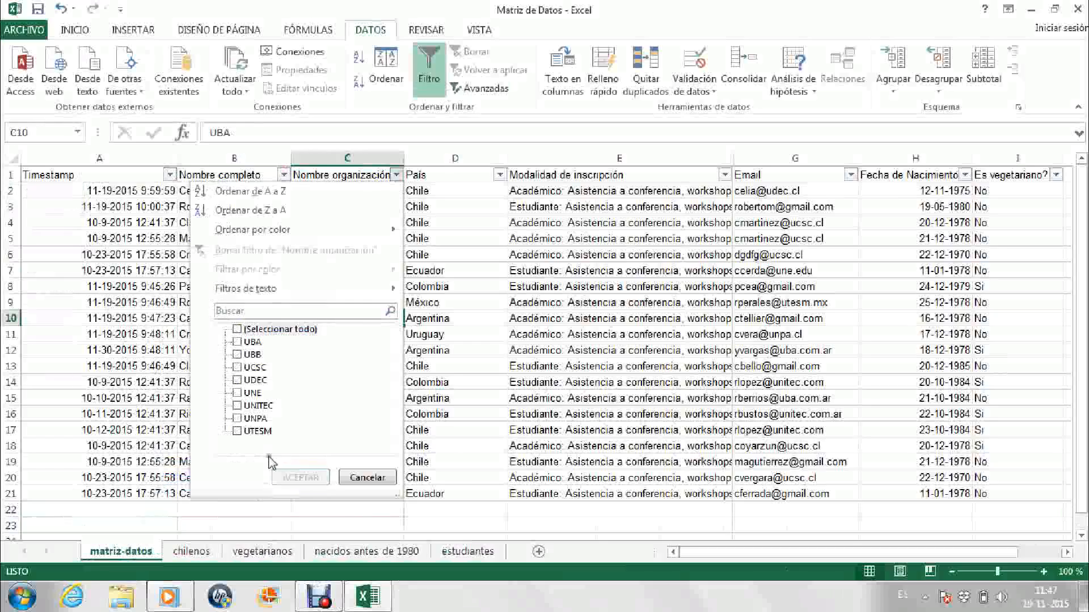
click(237, 380)
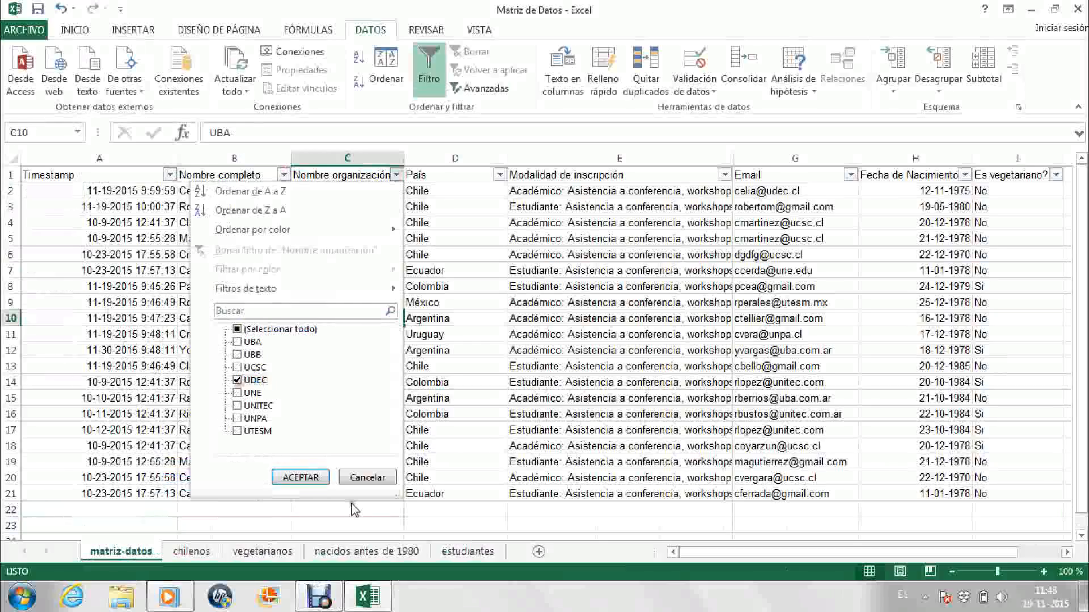
click(299, 477)
click(306, 493)
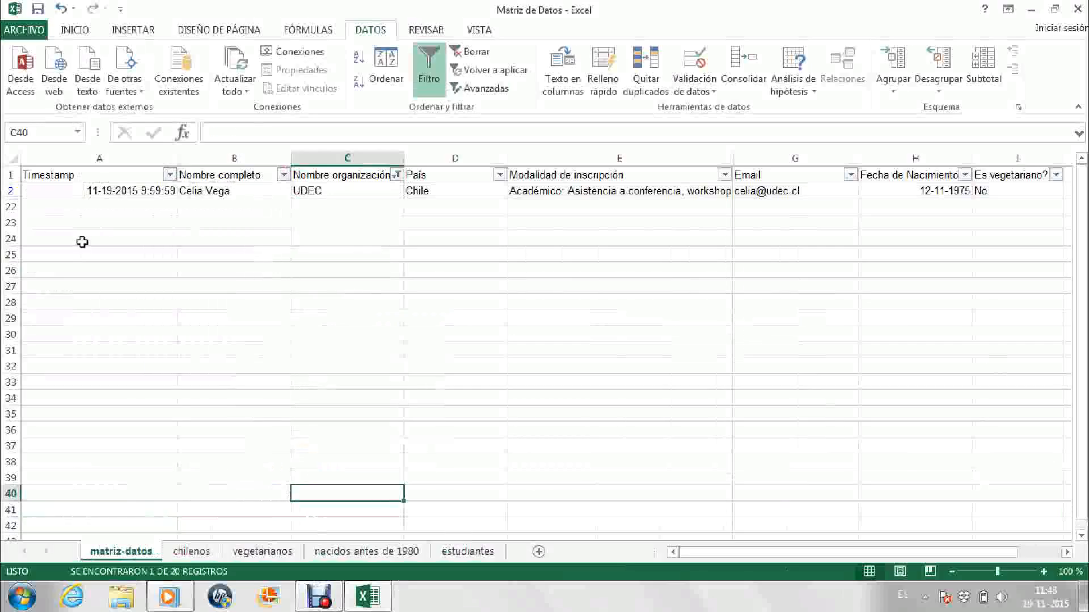
click(587, 433)
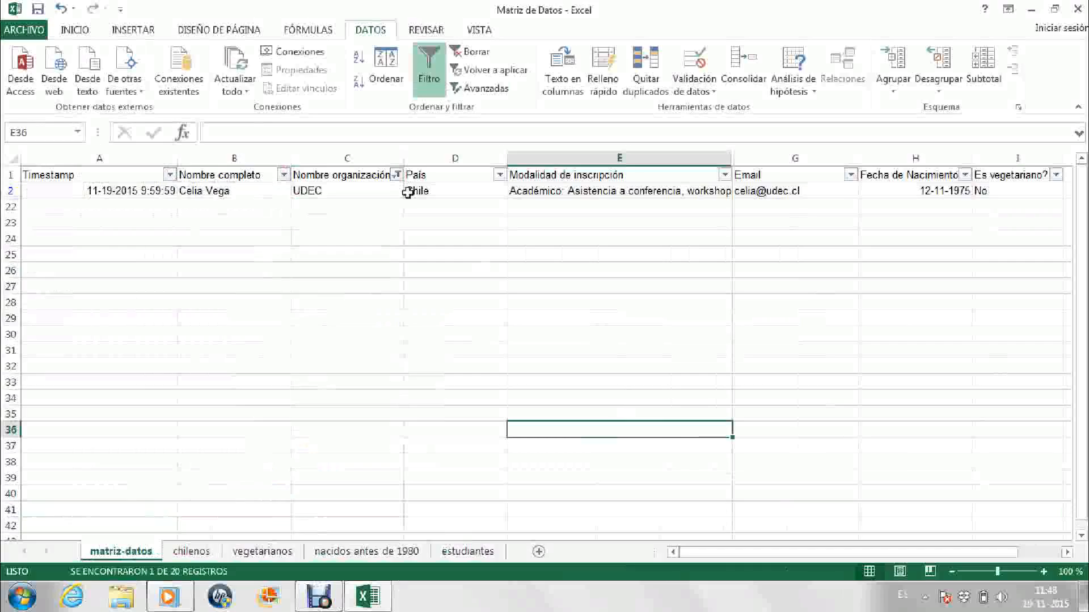
Reselect all organizations in the Nombre organización filter.
click(397, 175)
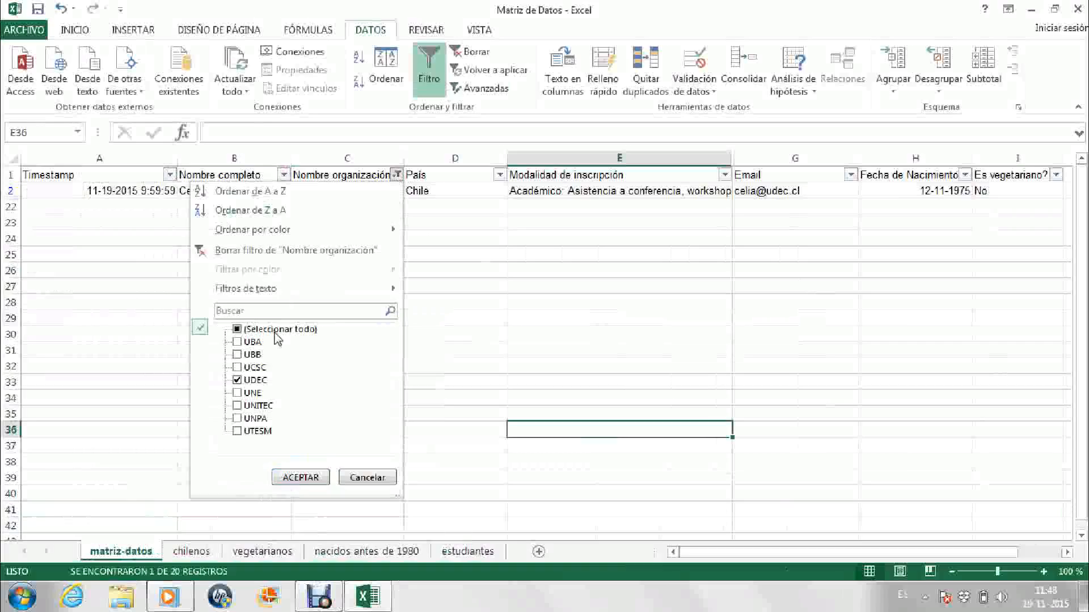
click(275, 331)
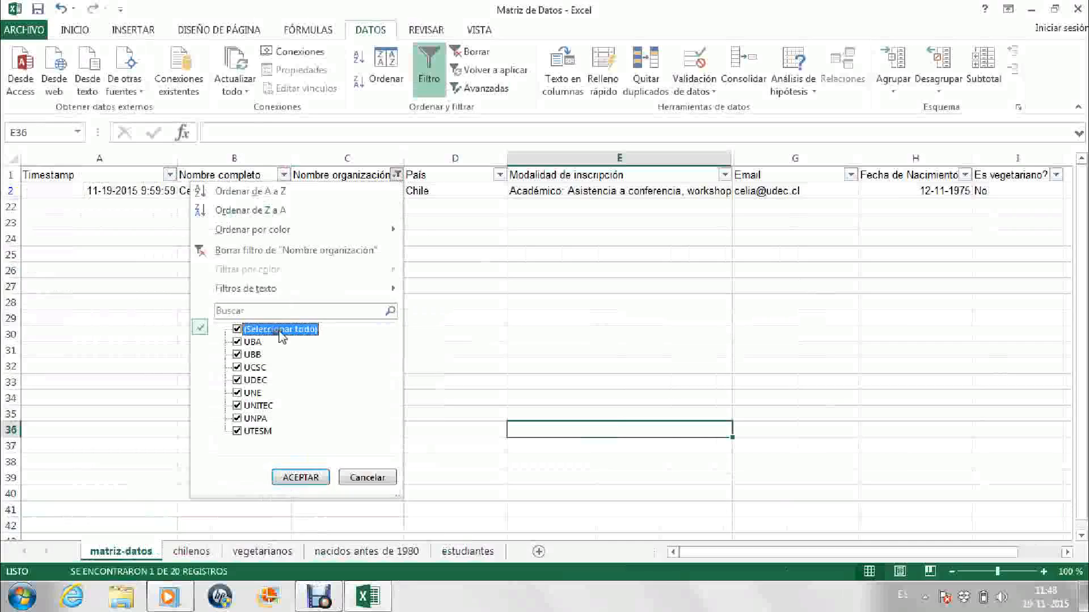
click(295, 478)
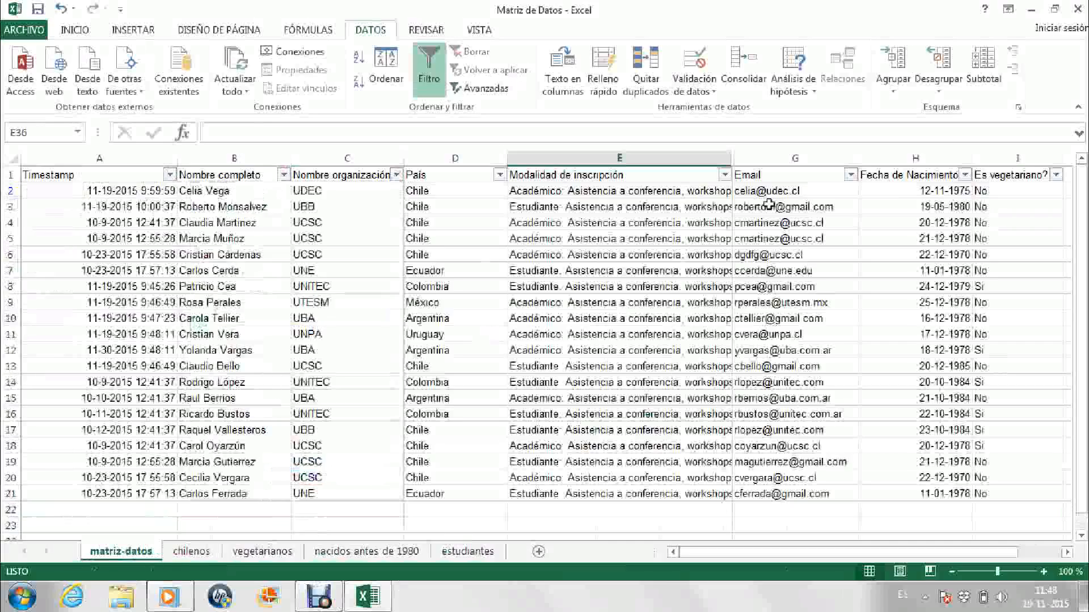
click(671, 300)
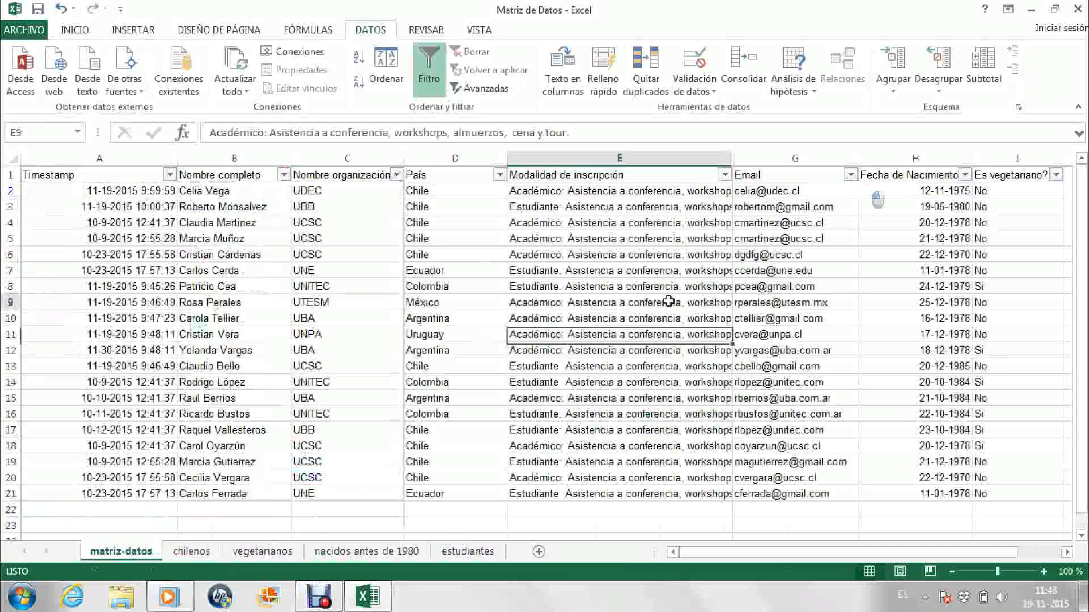
Filter the Modalidad de inscripción column to show only the Académico registrations, excluding Estudiante.
click(725, 175)
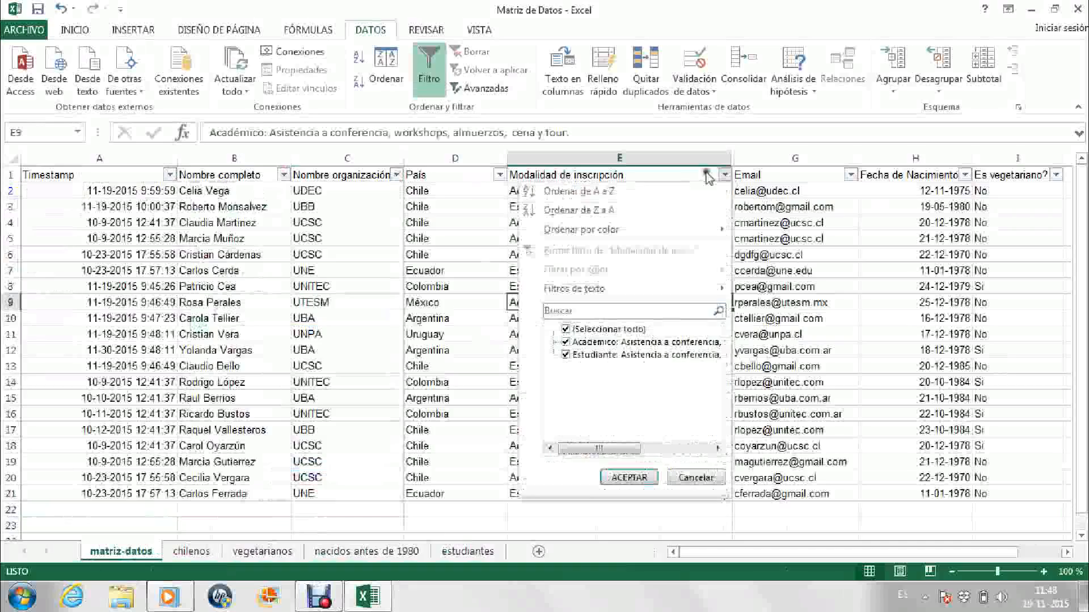
click(573, 355)
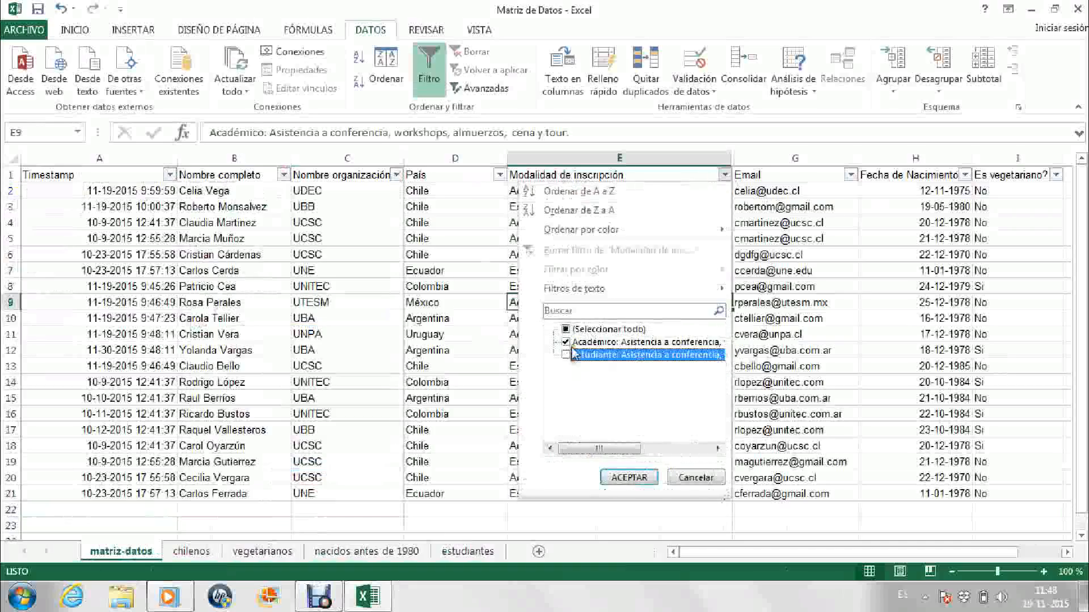
click(628, 481)
click(595, 447)
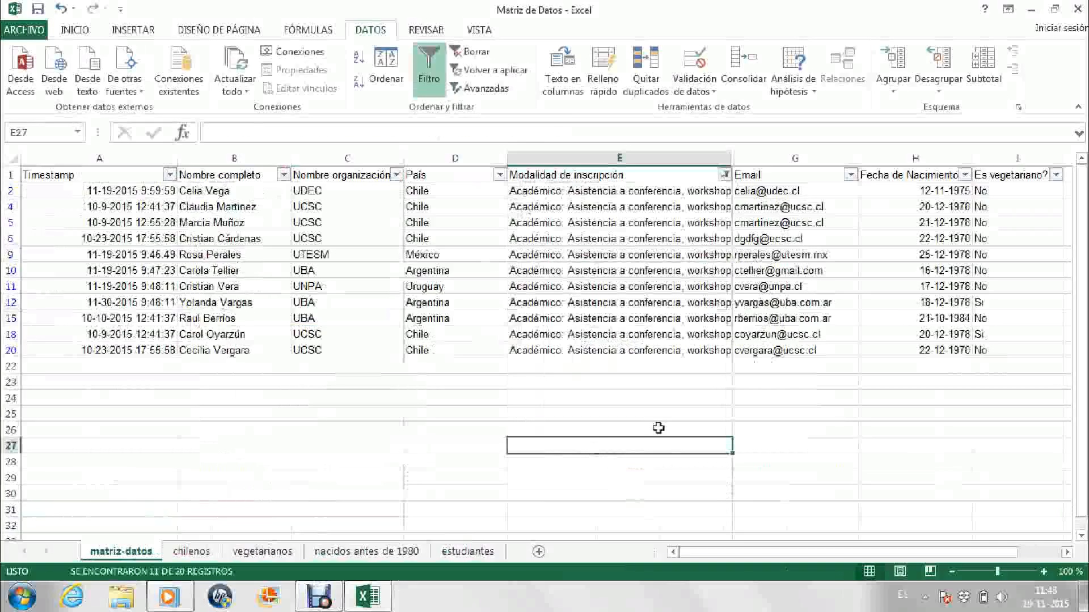
Reselect all registration types in the Modalidad de inscripción filter.
click(725, 175)
click(573, 343)
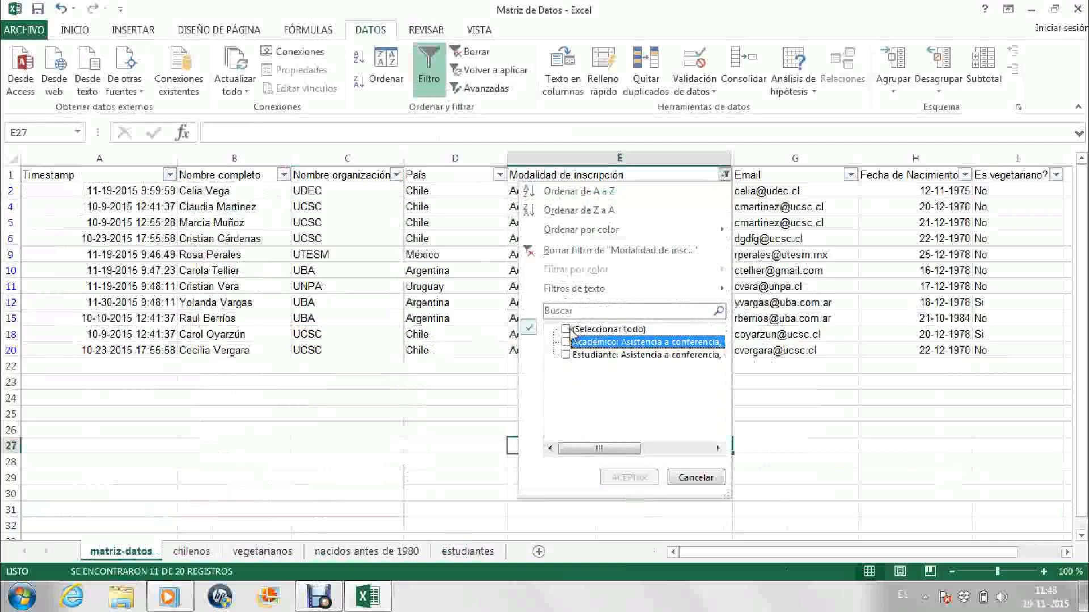
click(568, 330)
click(623, 478)
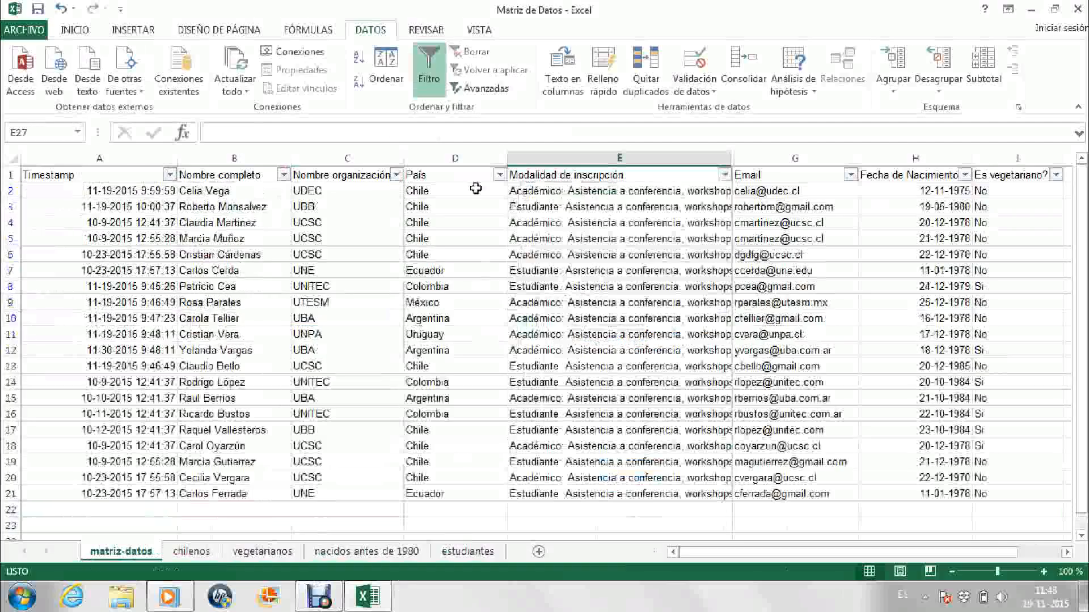
Filter the País column to show only México.
click(499, 175)
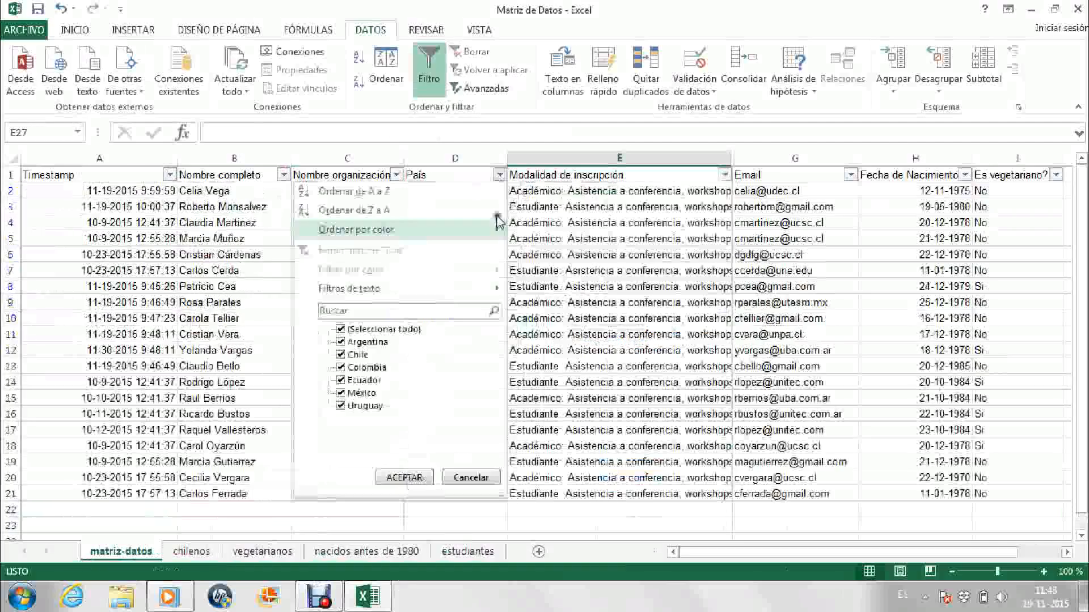
click(355, 393)
click(349, 406)
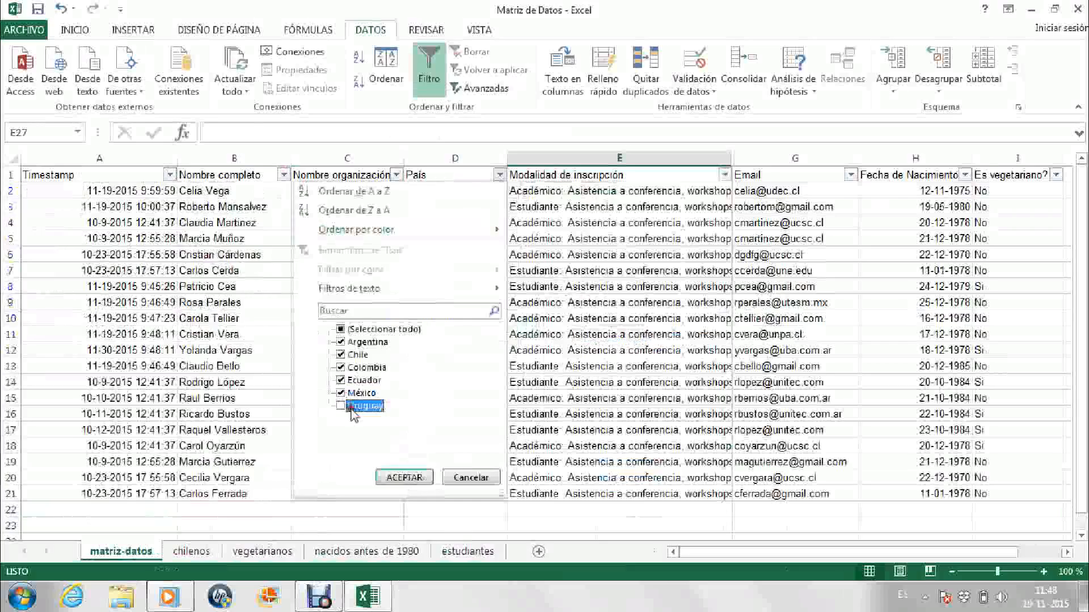
click(359, 329)
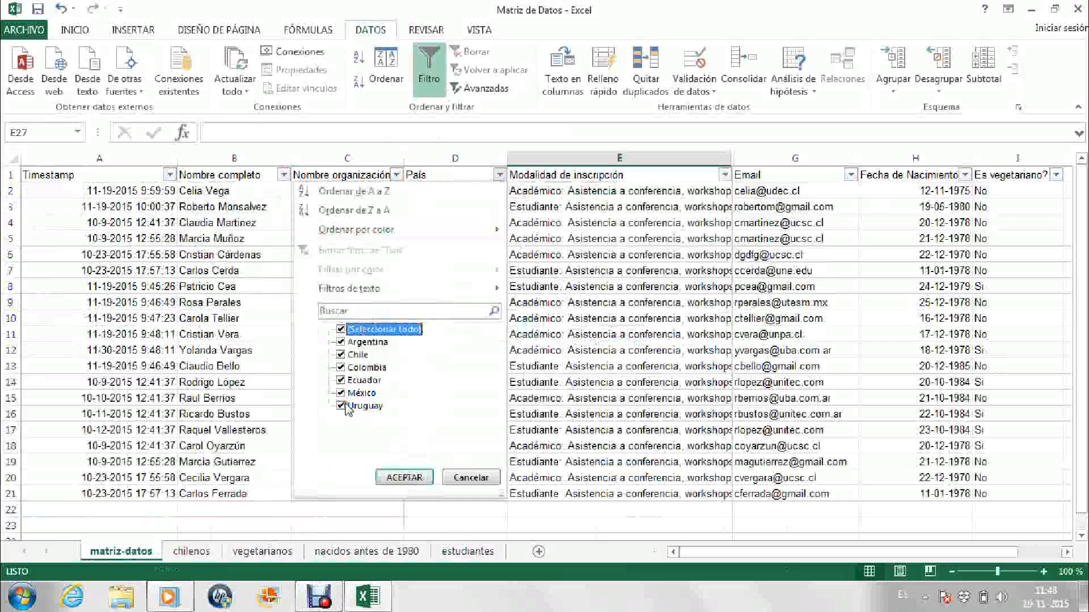
click(358, 330)
click(353, 393)
click(404, 477)
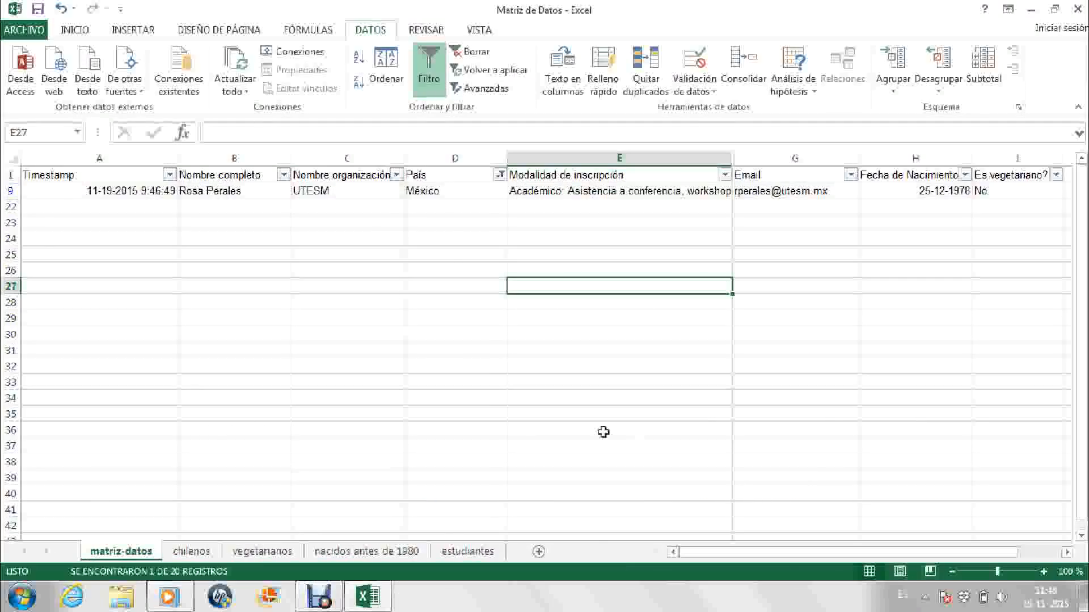
Reselect all countries in the País filter.
click(499, 174)
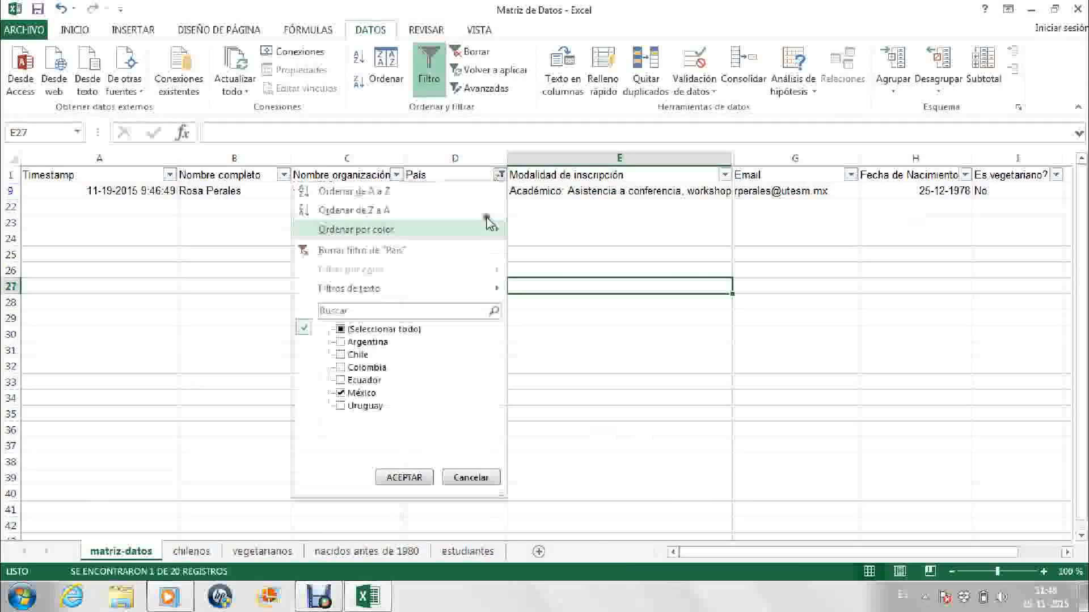
click(374, 331)
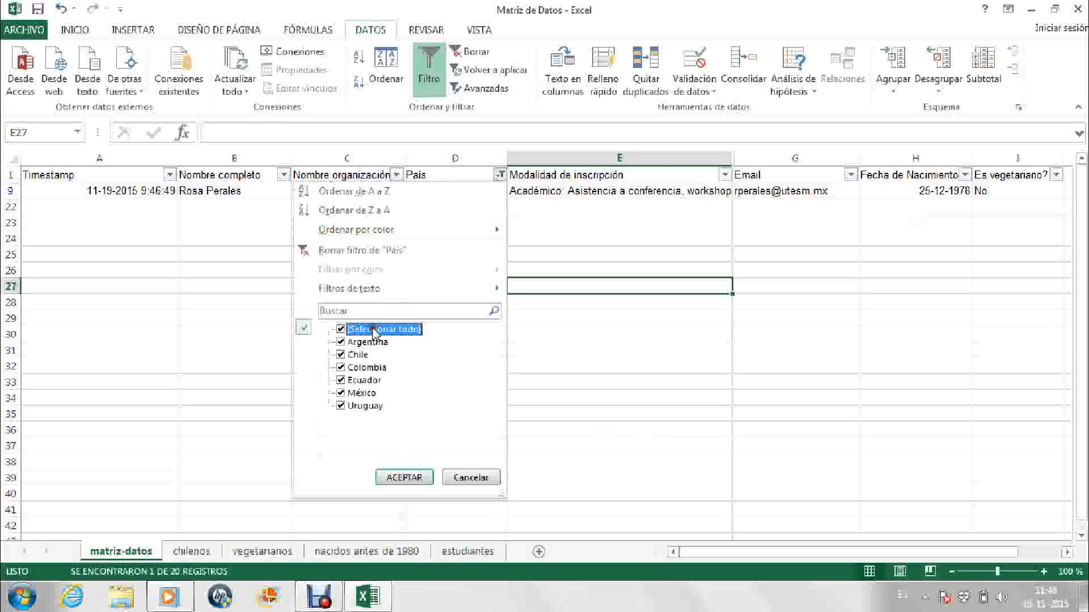
click(404, 478)
click(334, 383)
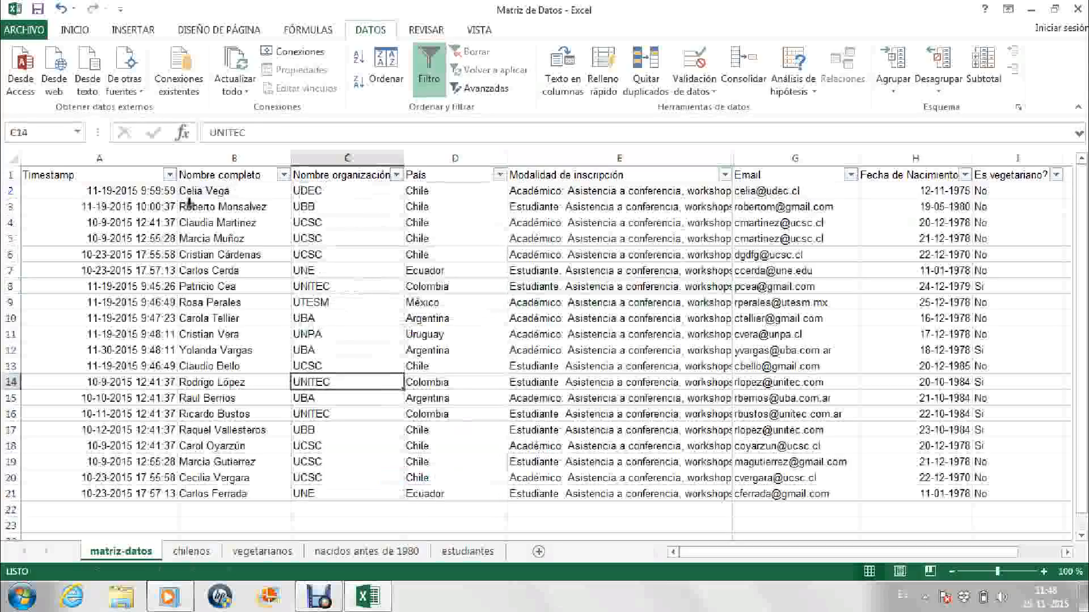
Select the named range datos to check which cells it covers on matriz-datos.
click(76, 132)
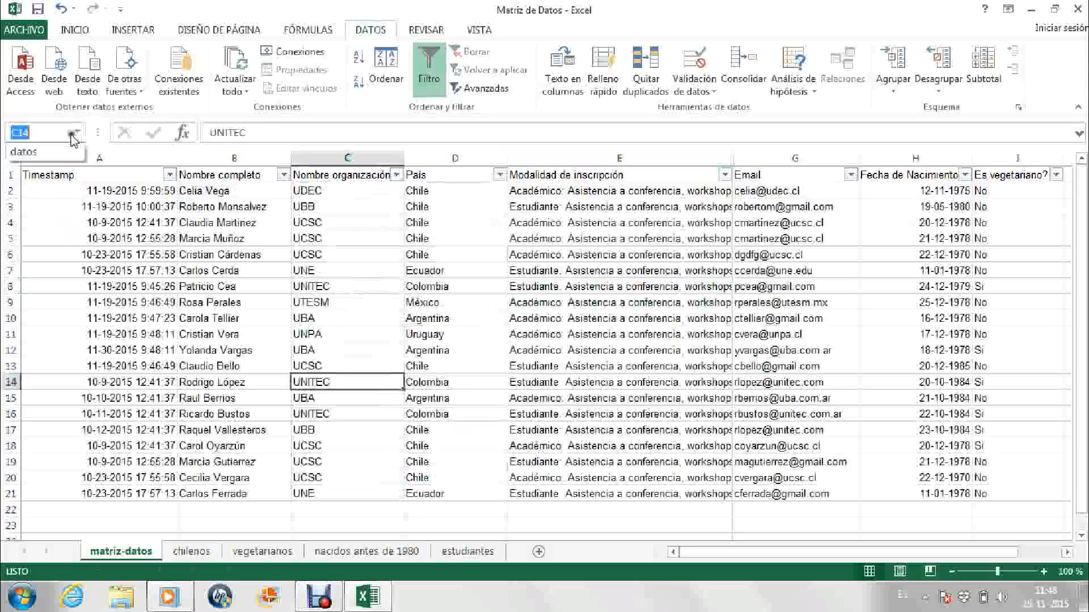
click(32, 148)
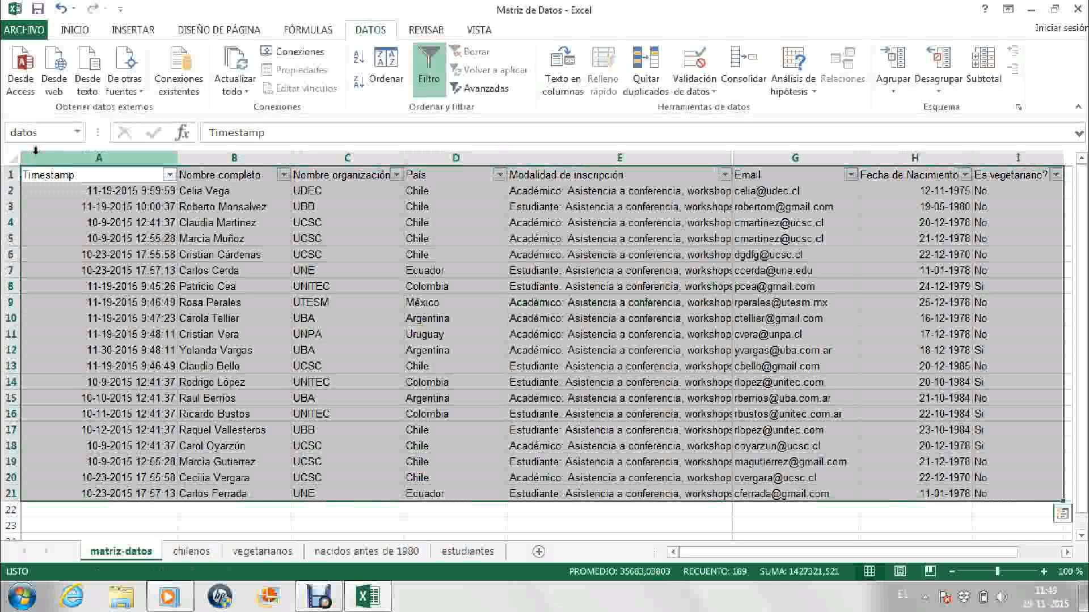
click(203, 383)
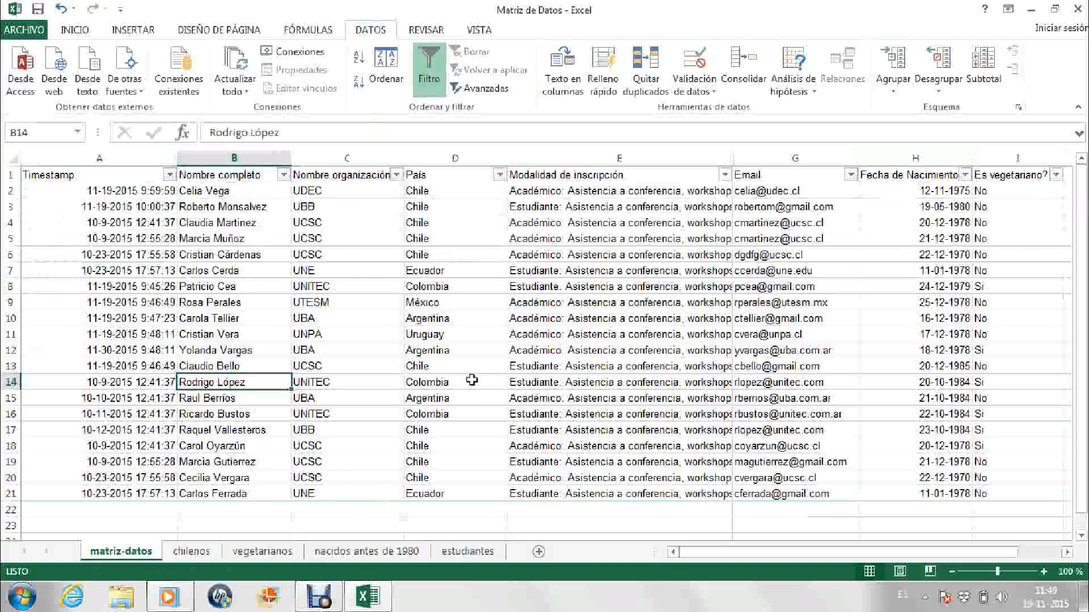
click(258, 302)
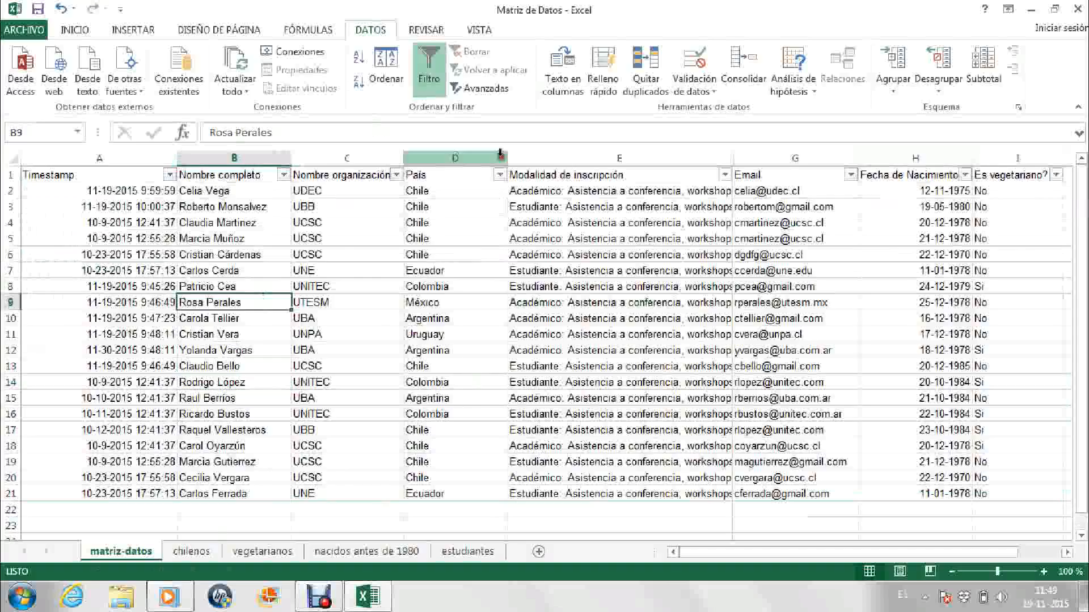
Filter the País column to show only Chile.
click(475, 287)
click(500, 175)
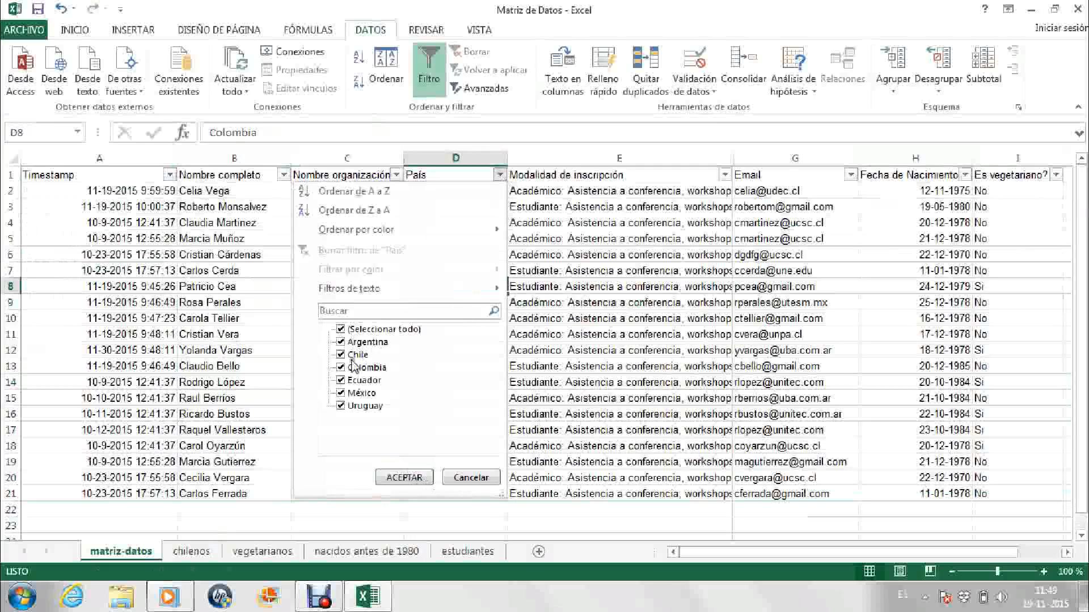
click(351, 330)
click(352, 330)
click(355, 354)
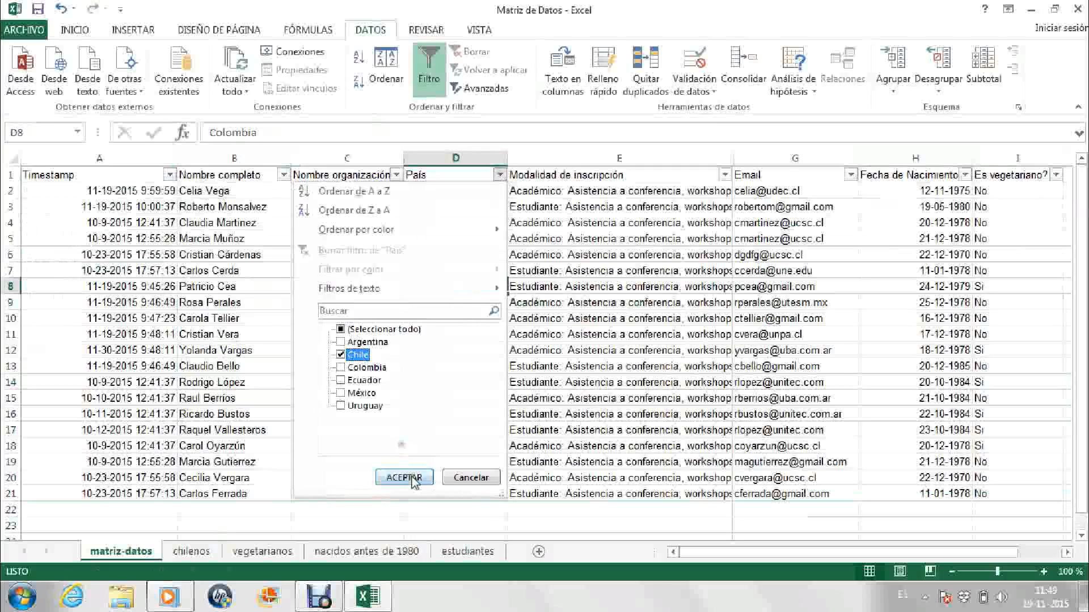
click(404, 478)
click(423, 489)
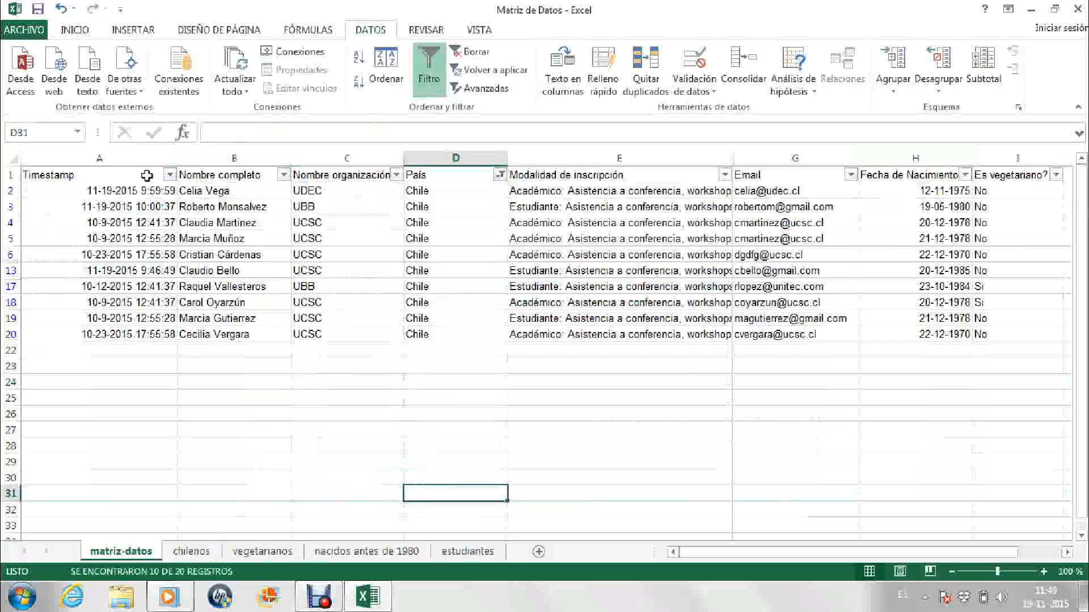
Copy the filtered Chile rows, without the header row, and paste them starting at cell A1 of the chilenos sheet.
drag(85, 192, 973, 337)
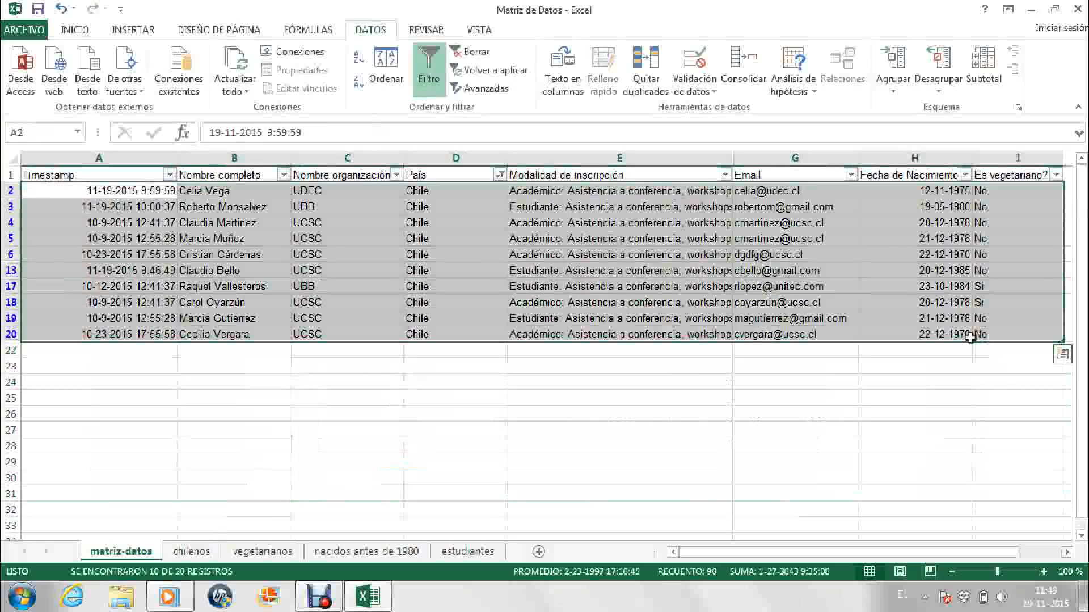
key(ctrl+c)
click(191, 551)
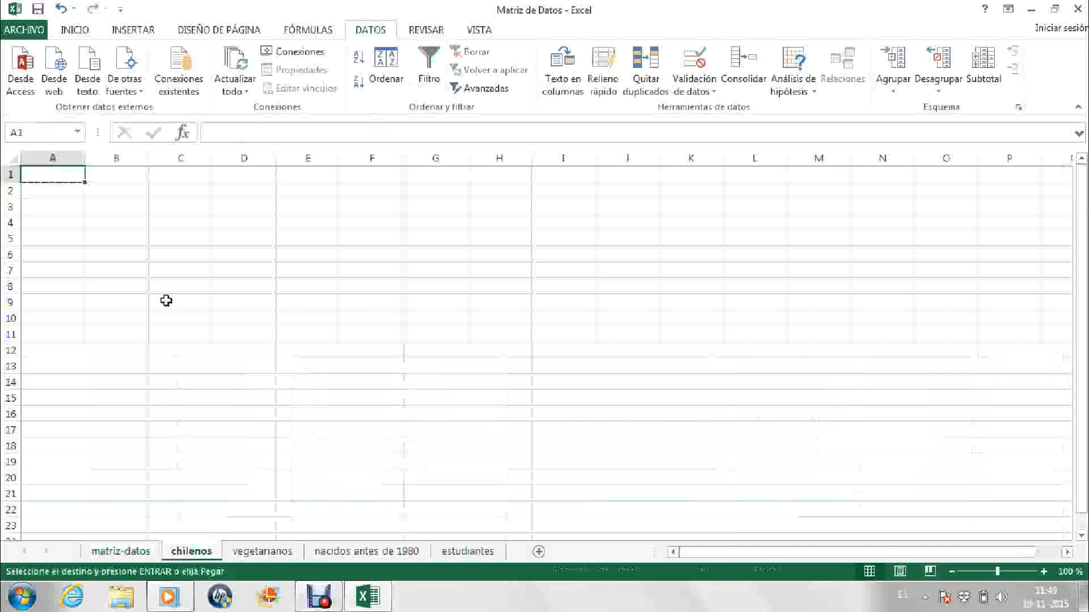
key(ctrl+v)
click(471, 478)
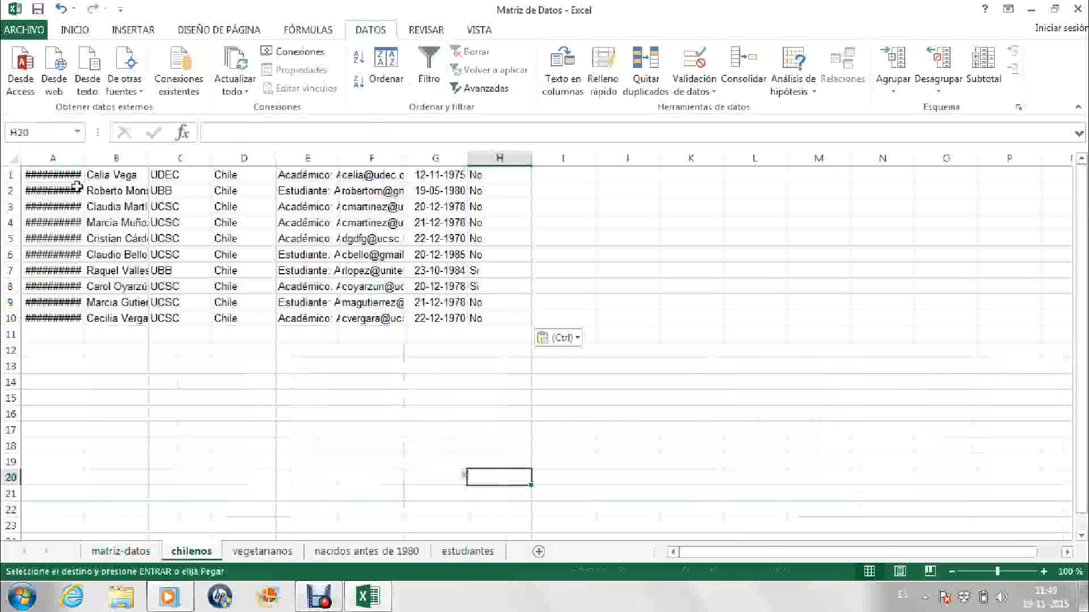
Autofit the widths of the pasted columns on the chilenos sheet so their contents show in full.
double_click(88, 157)
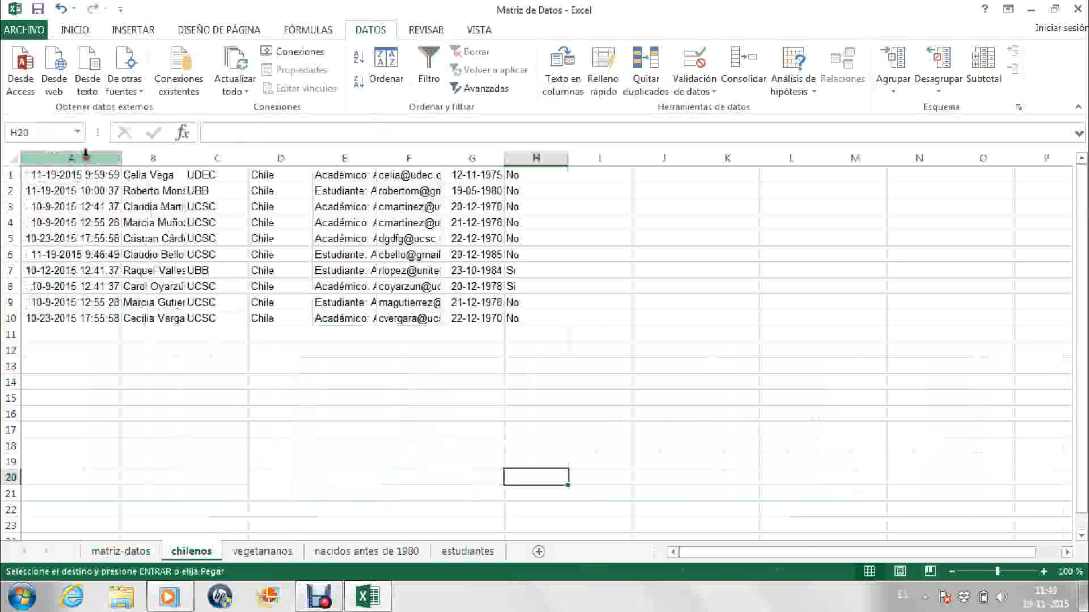
double_click(184, 158)
double_click(280, 158)
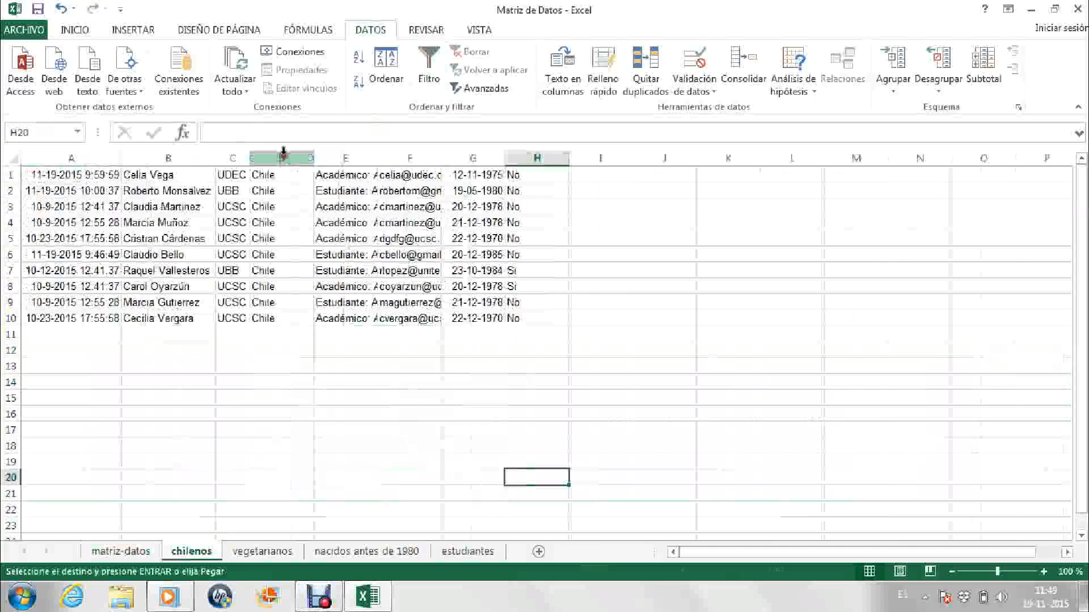
double_click(316, 158)
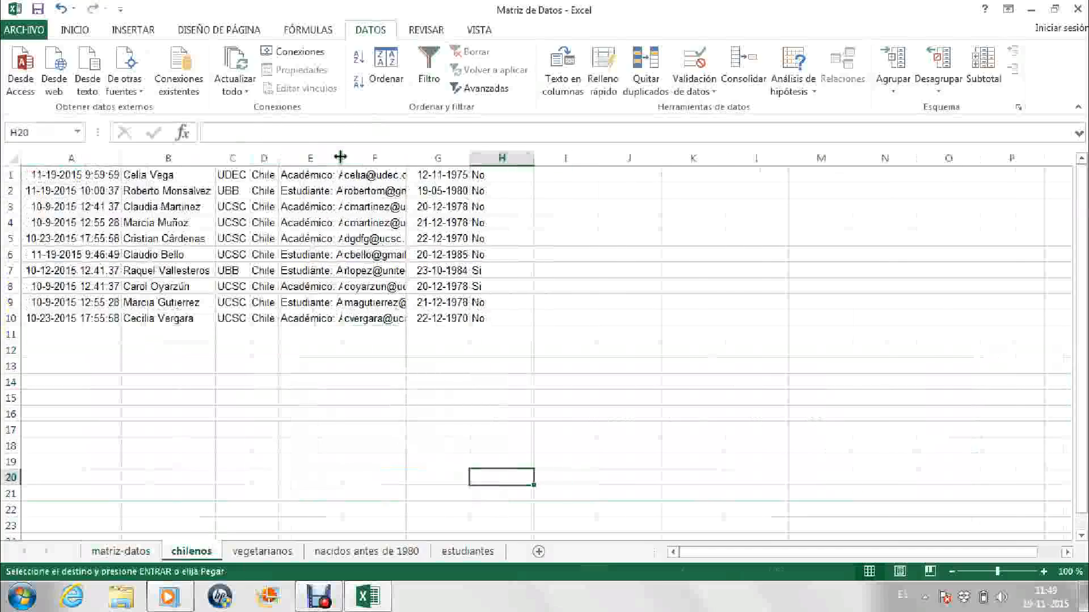
double_click(342, 157)
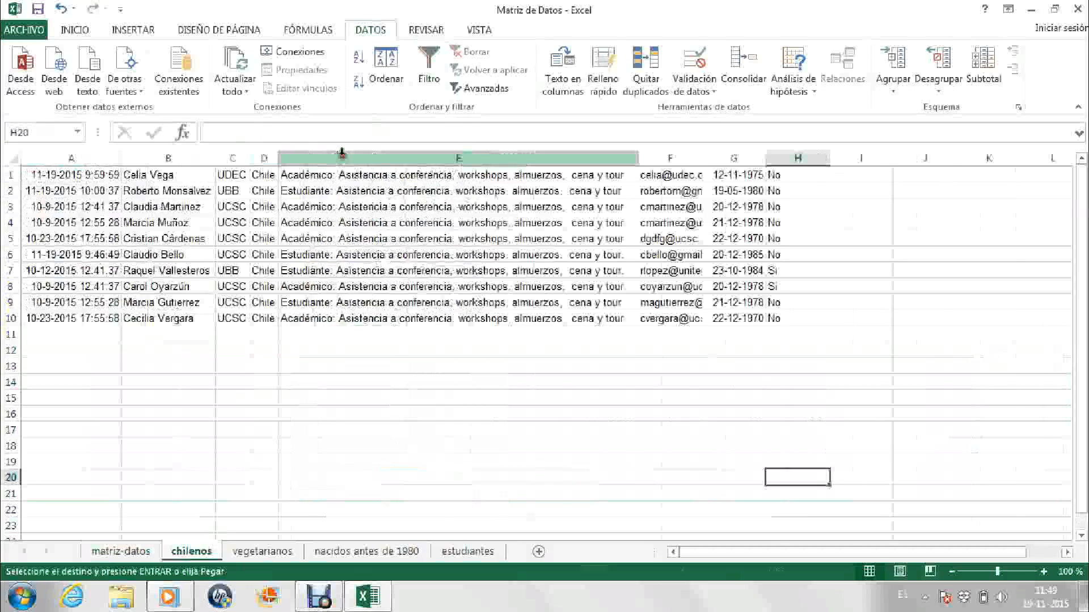
double_click(704, 158)
double_click(820, 157)
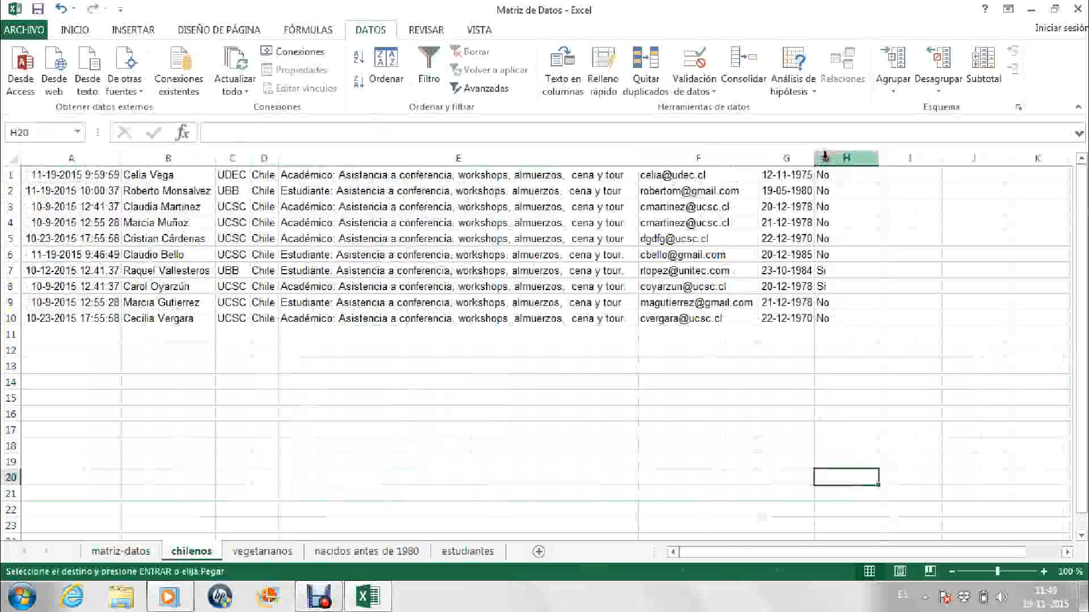
click(659, 399)
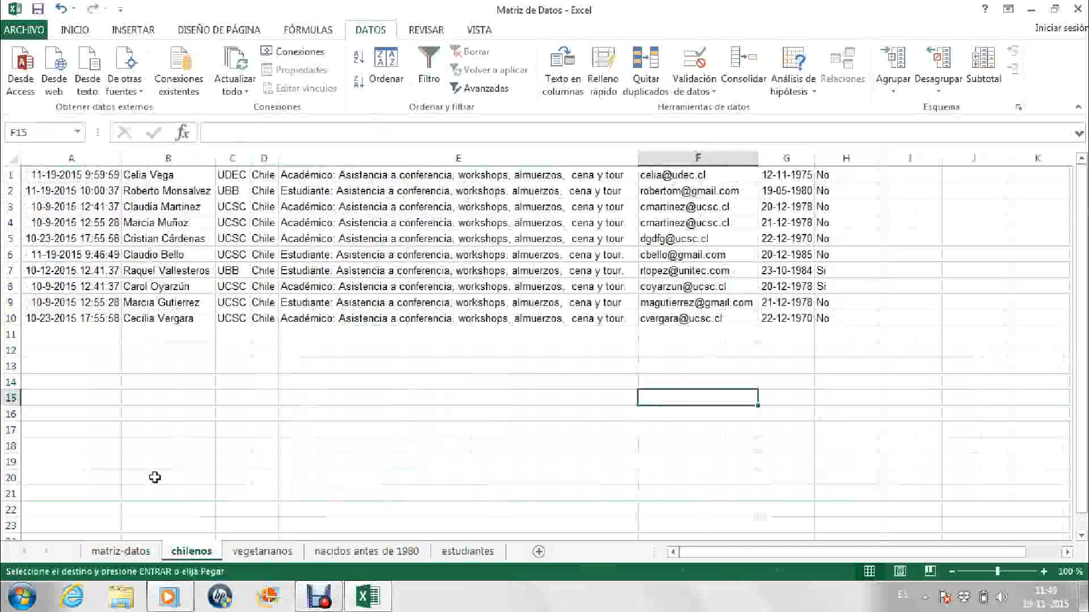
Insert an empty row above the first record on the chilenos sheet.
click(9, 175)
right_click(10, 176)
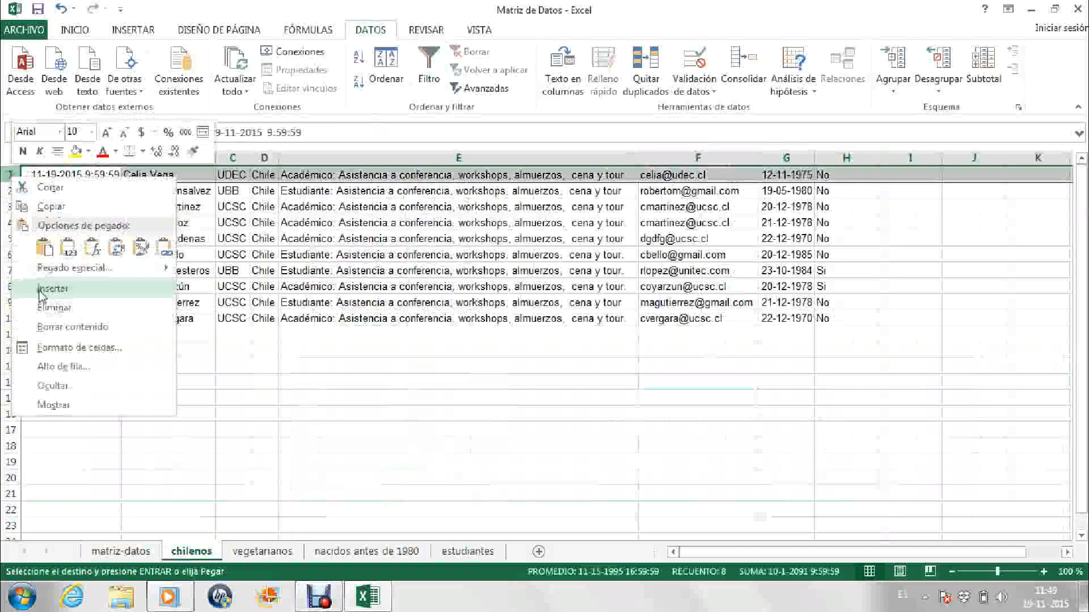
click(54, 214)
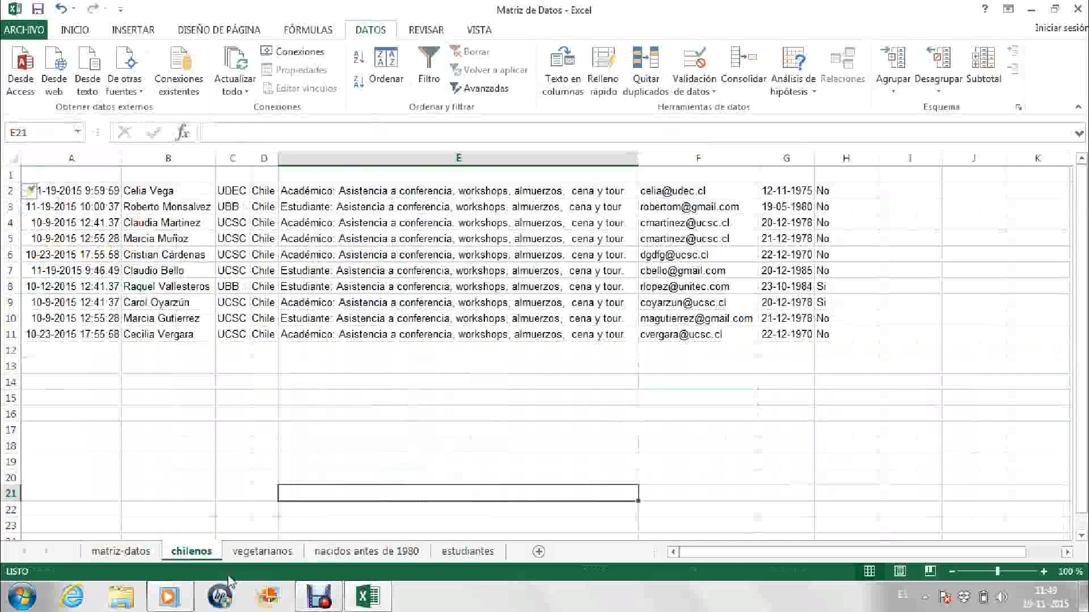
Copy the header row from matriz-datos into row 1 of chilenos and autofit the Nombre organización column.
click(121, 551)
drag(102, 176, 989, 177)
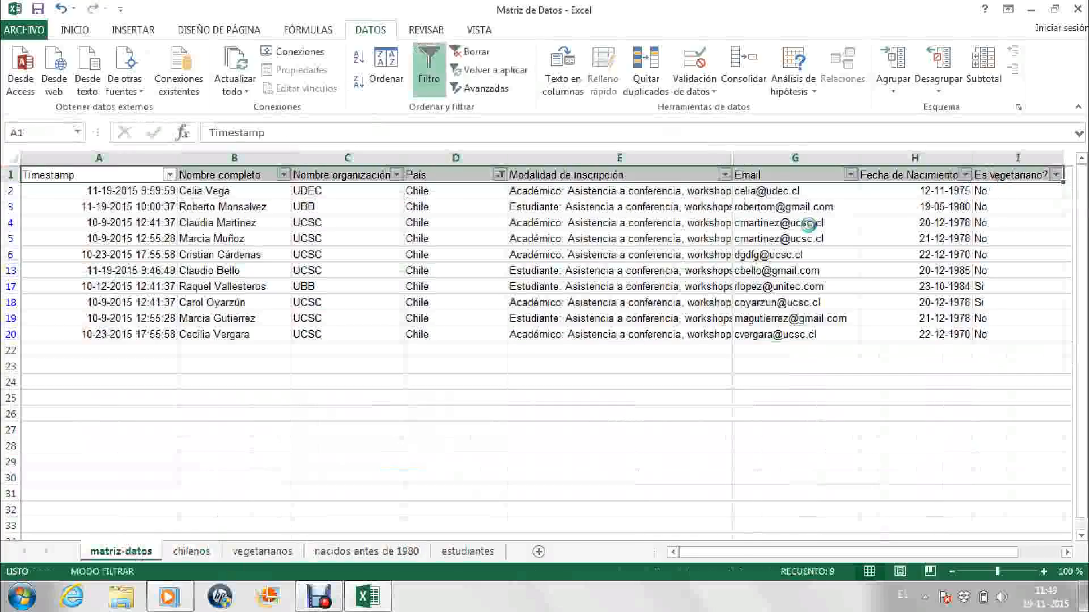
key(ctrl+c)
click(191, 551)
click(87, 175)
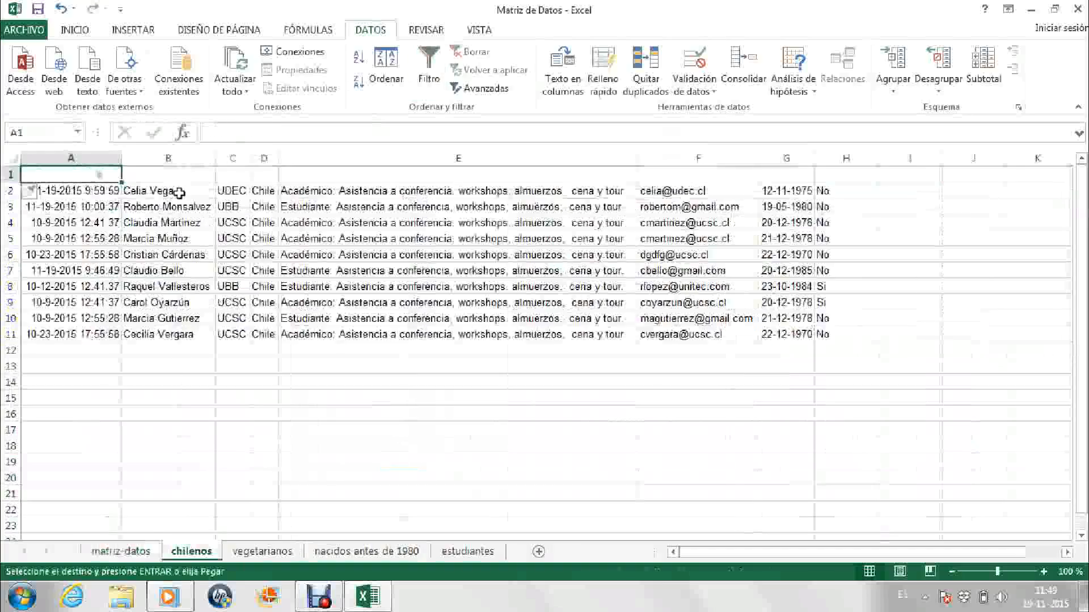
key(ctrl+v)
click(462, 477)
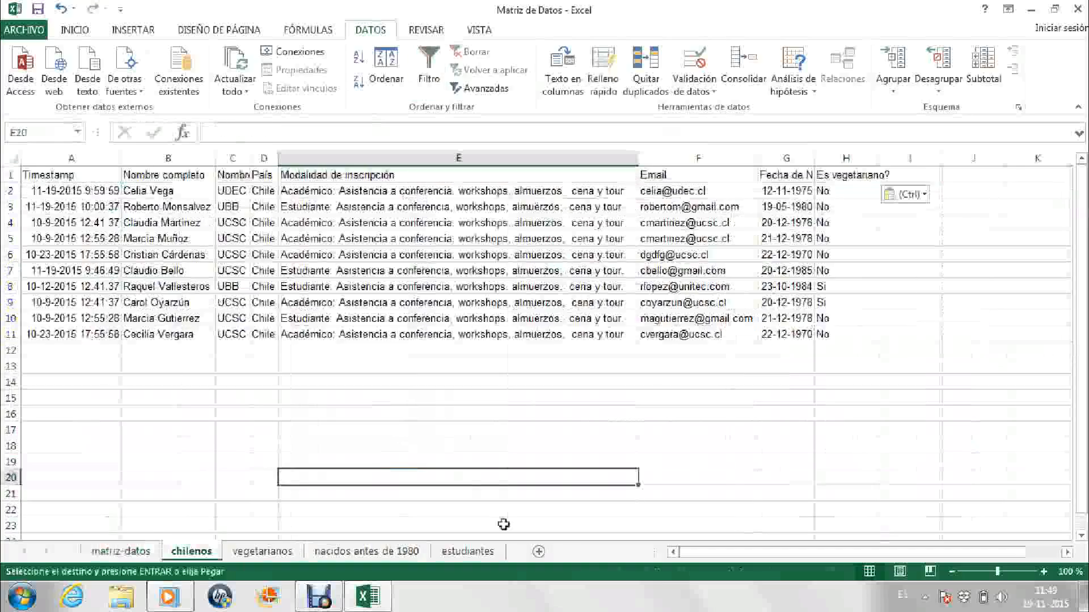
double_click(250, 158)
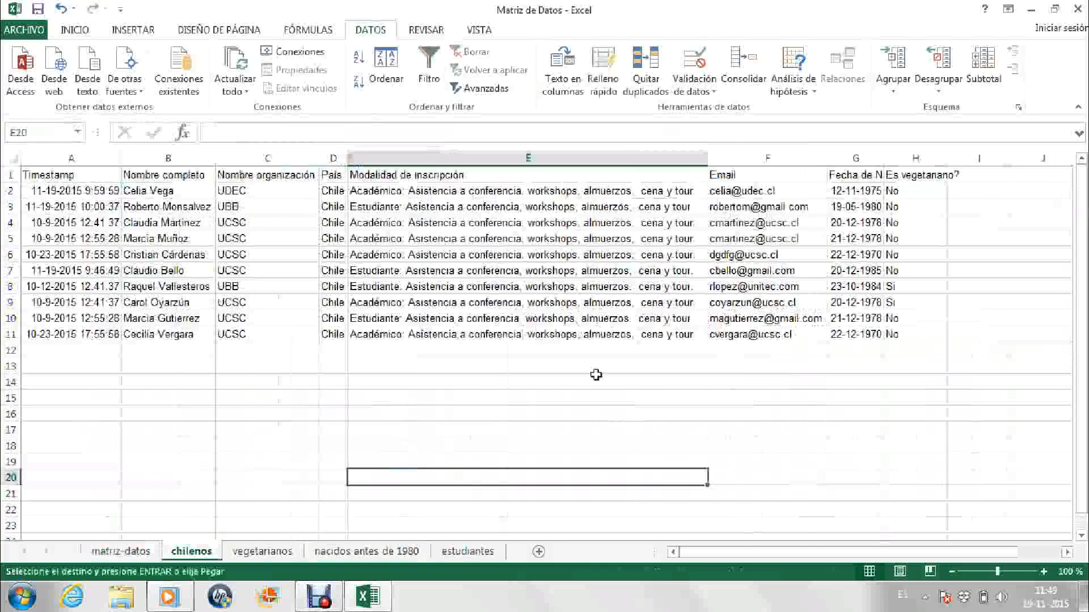
click(628, 411)
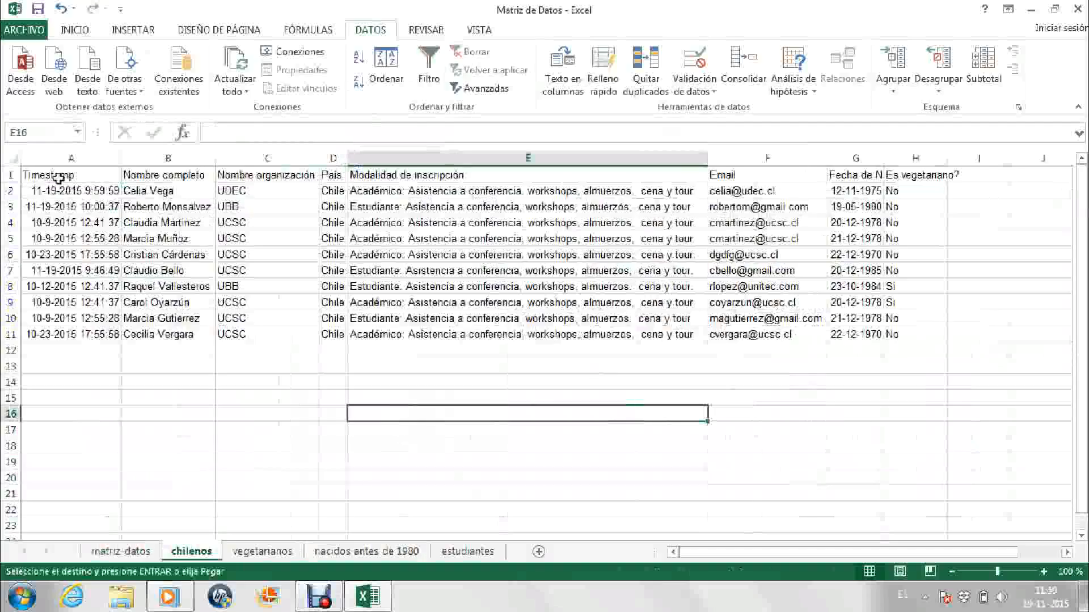
Format the range A1:H11 on chilenos as a table with headers, using the light style with a solid orange header row.
drag(54, 176, 938, 336)
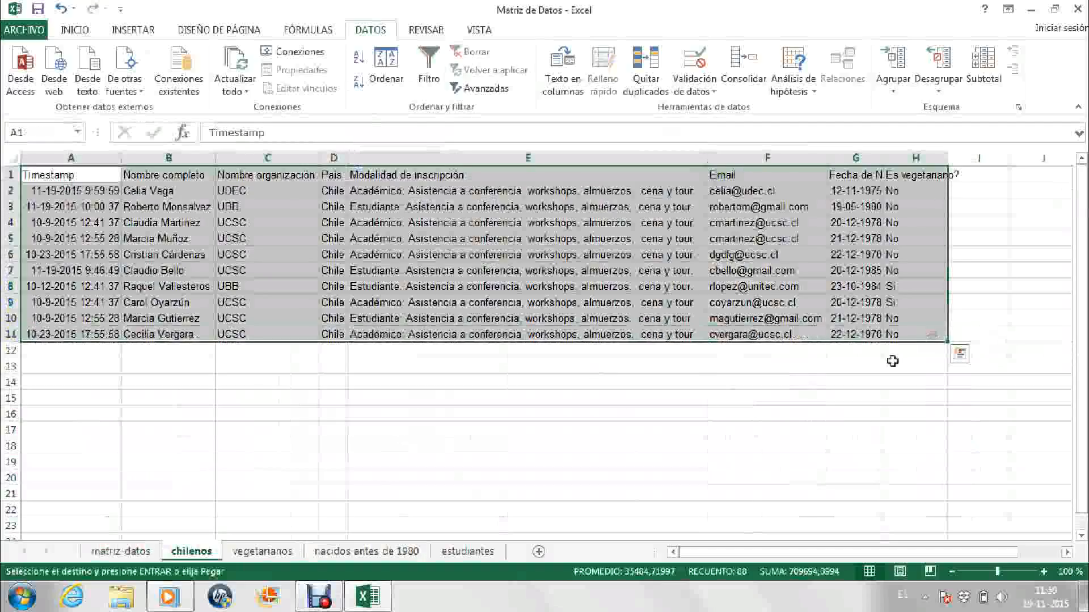
click(74, 29)
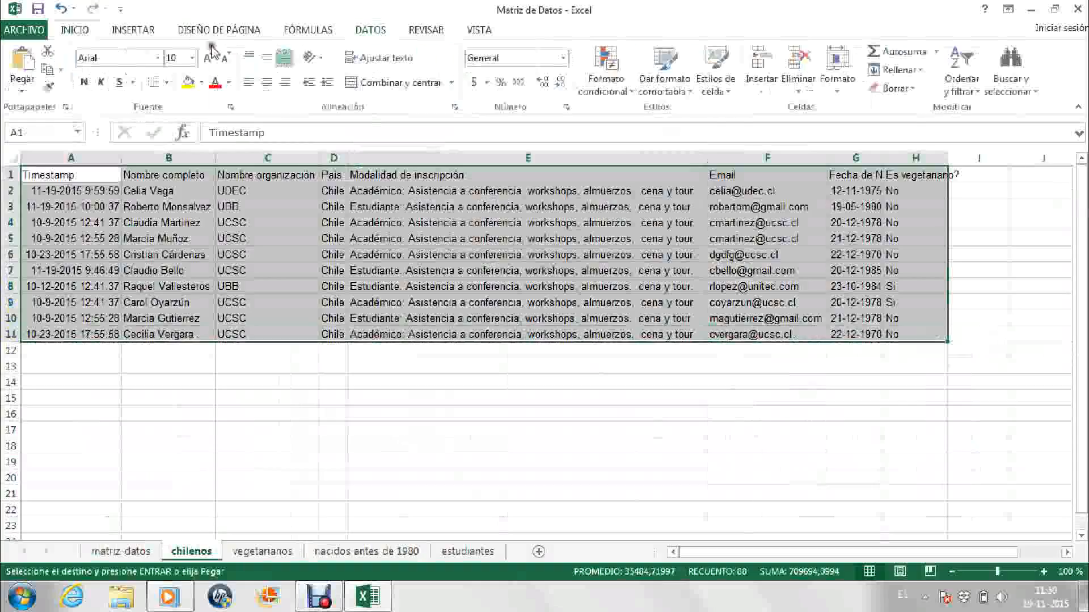
click(688, 90)
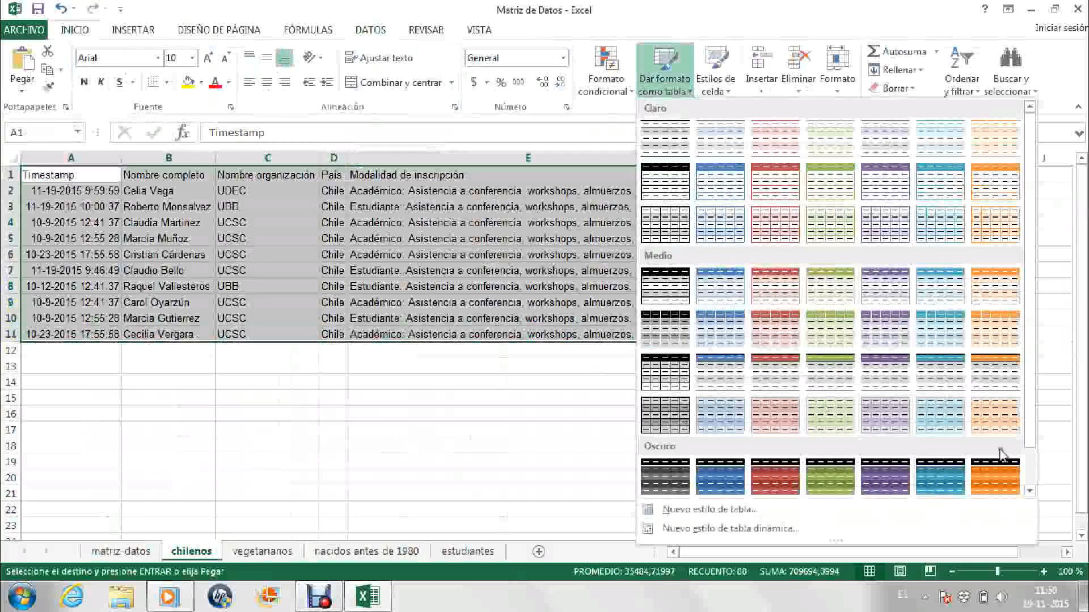
click(993, 189)
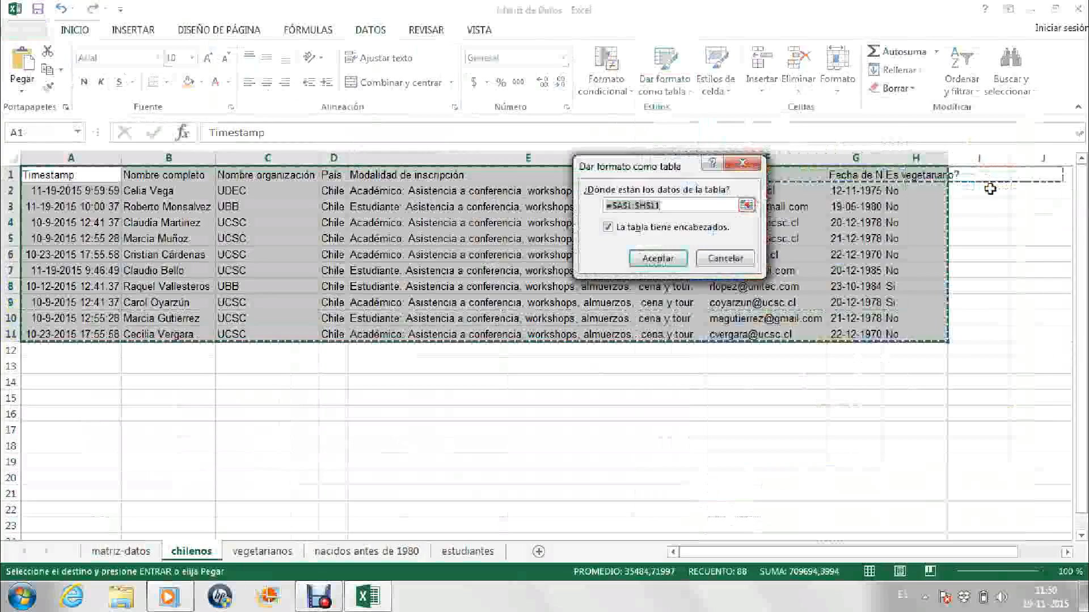
click(649, 259)
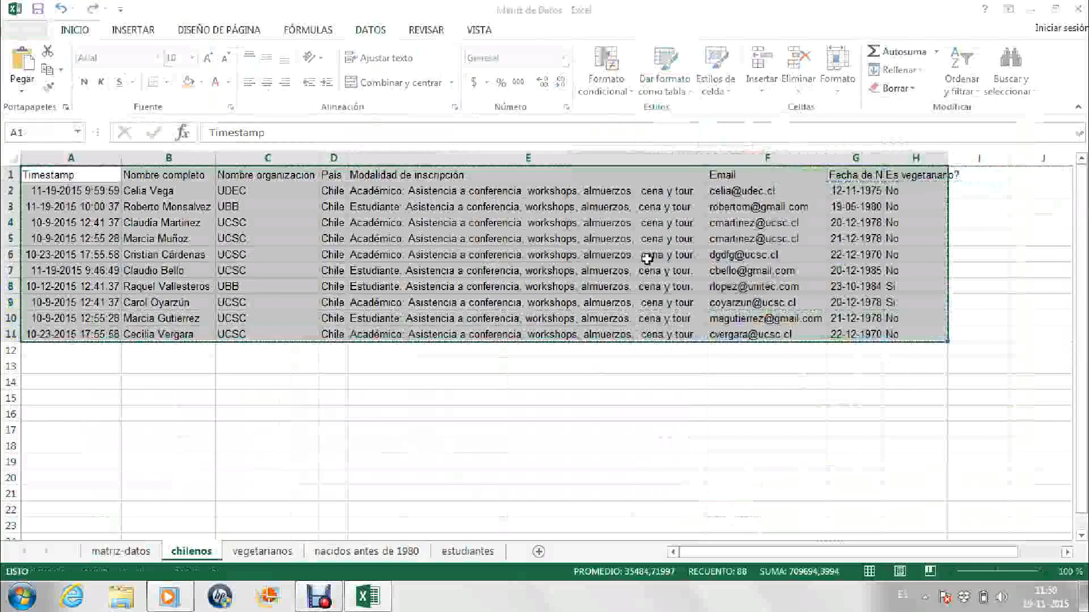
click(489, 459)
click(322, 444)
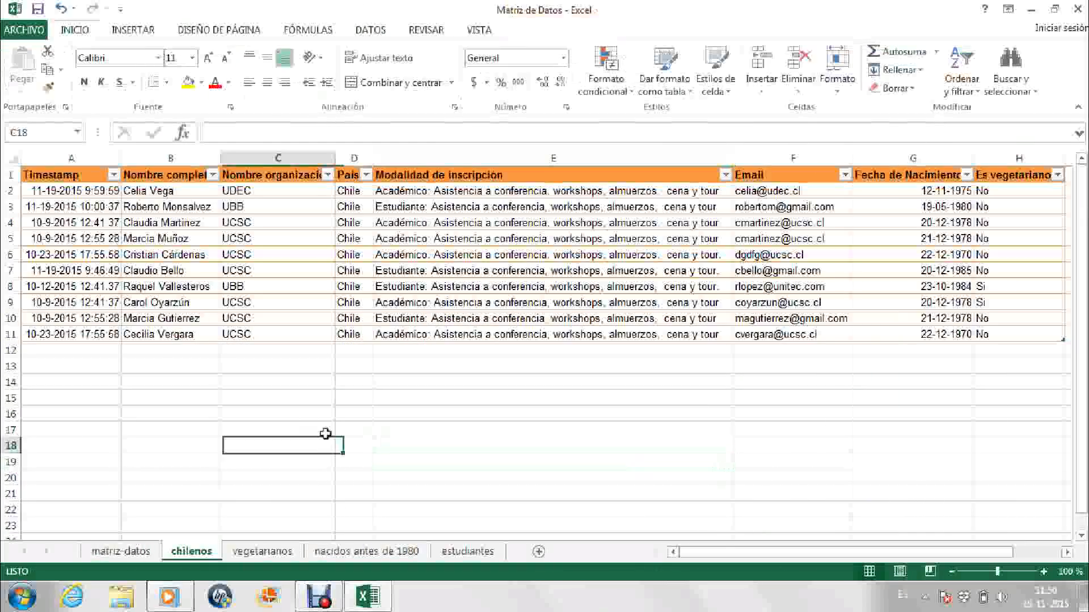
Turn off the header filter buttons for the table range A1:H11 on the chilenos sheet.
click(86, 167)
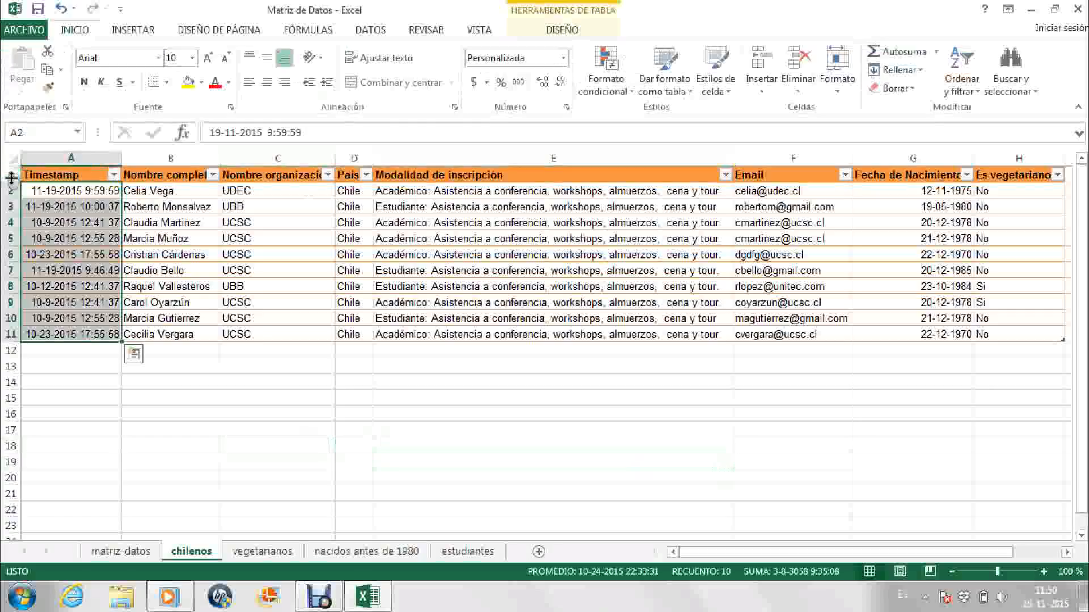
drag(45, 175, 1060, 339)
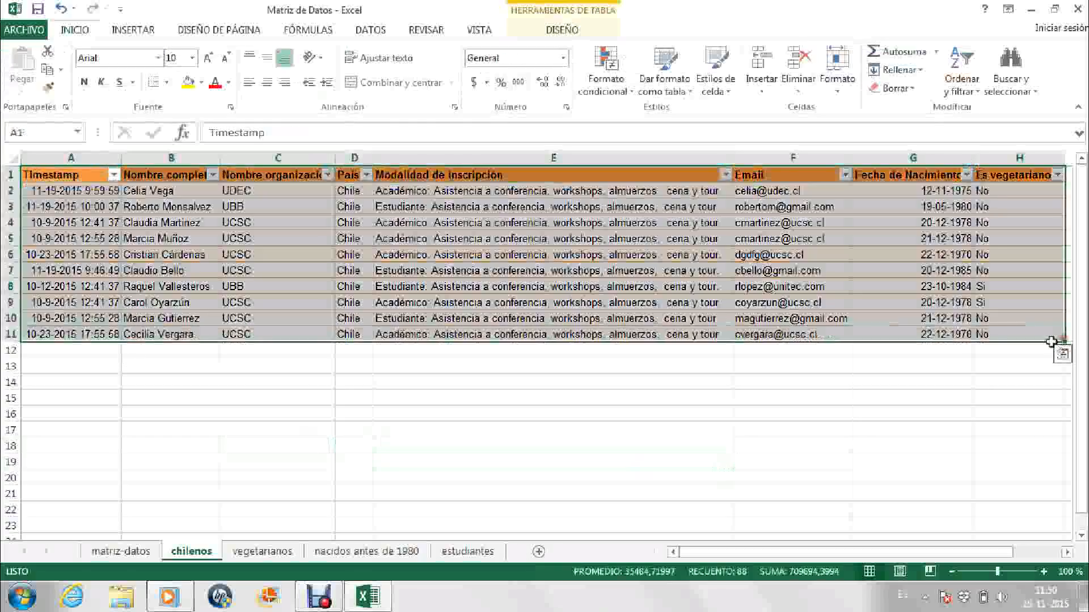
click(134, 31)
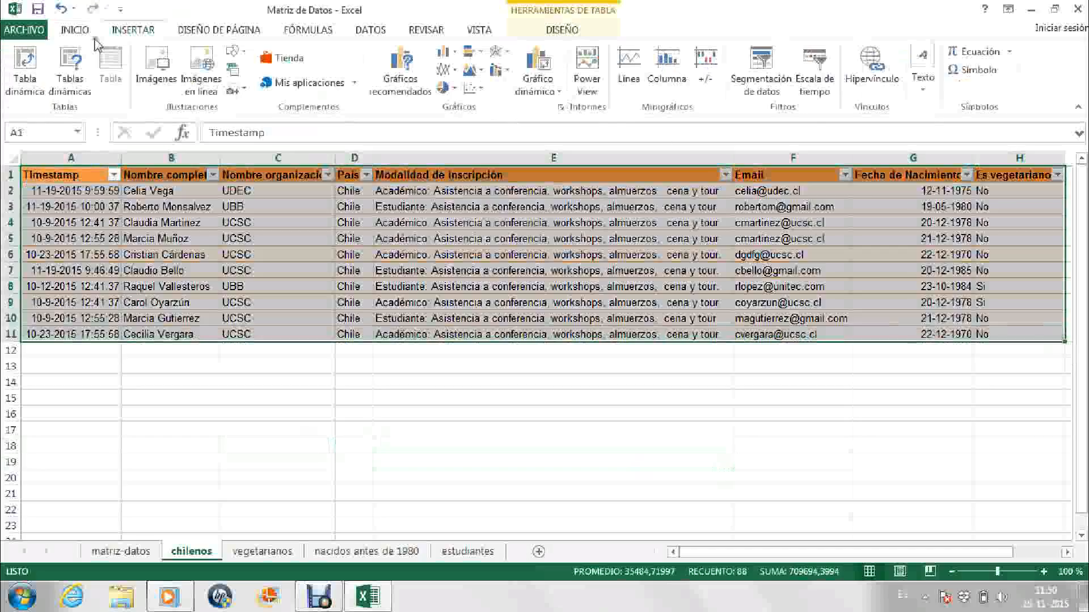
click(370, 31)
click(430, 68)
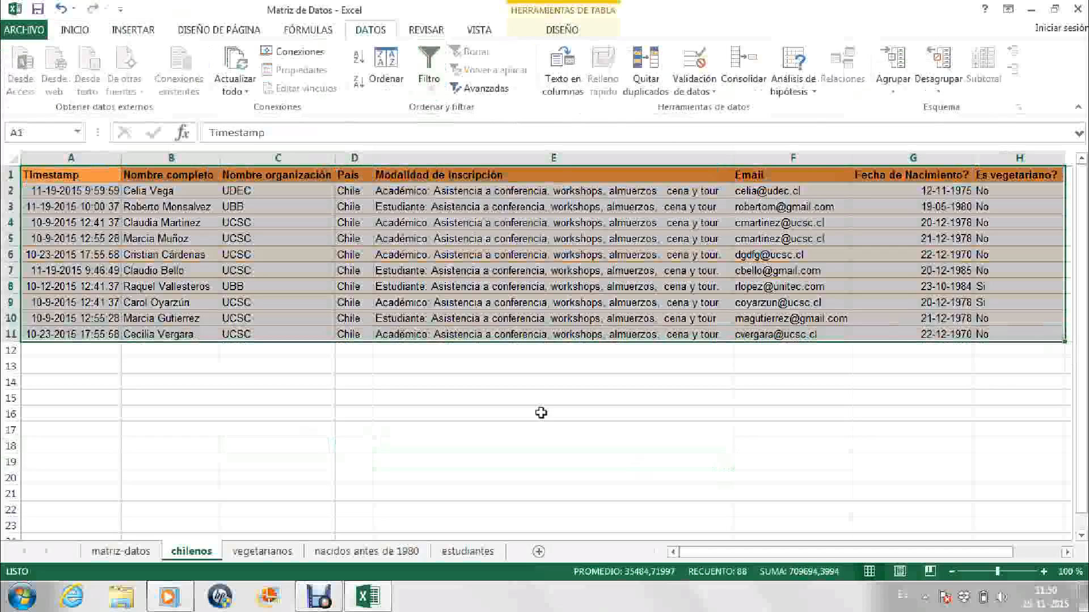
click(553, 446)
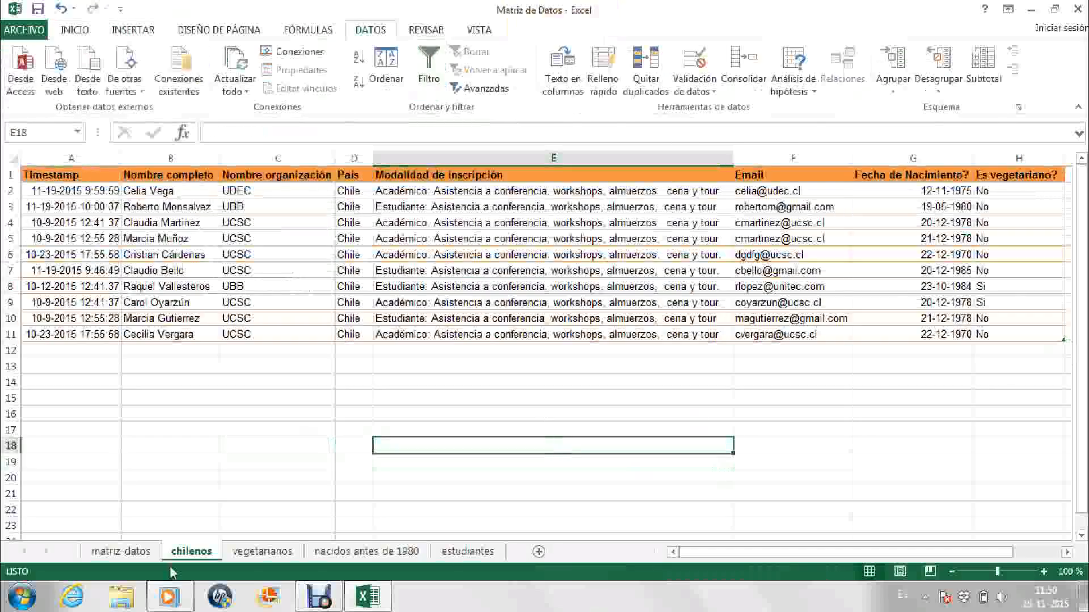
Filter the matriz-datos records by Es vegetariano?, leaving only Si checked.
click(131, 551)
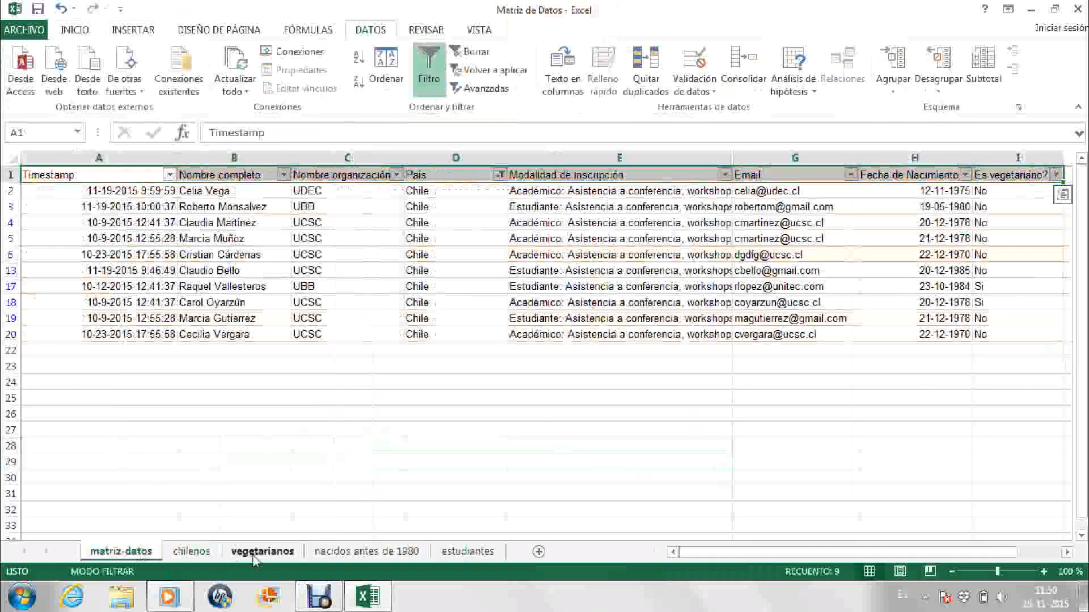
click(273, 491)
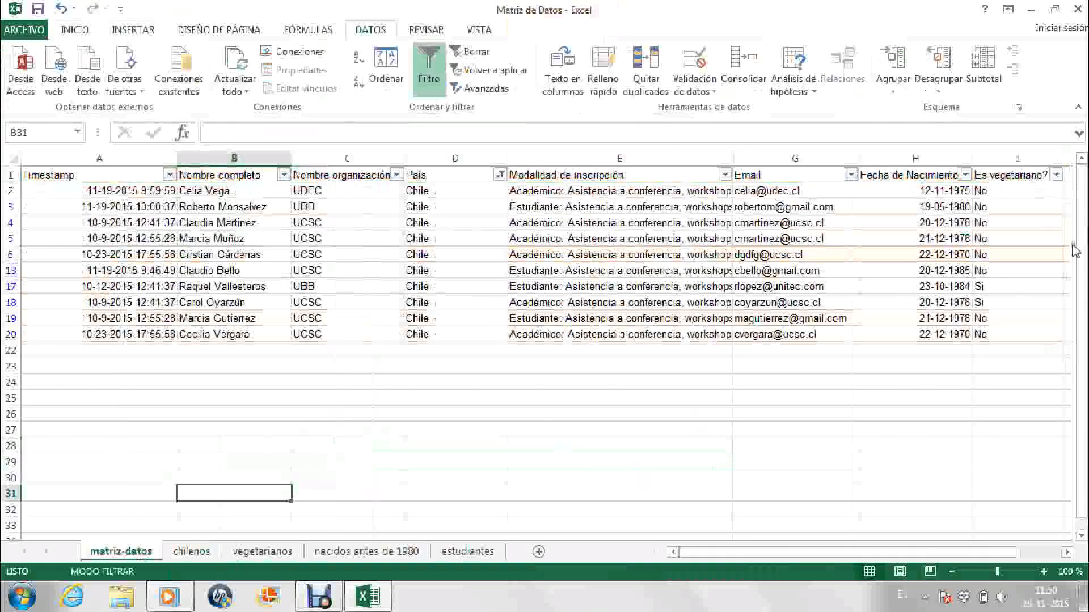
click(1056, 175)
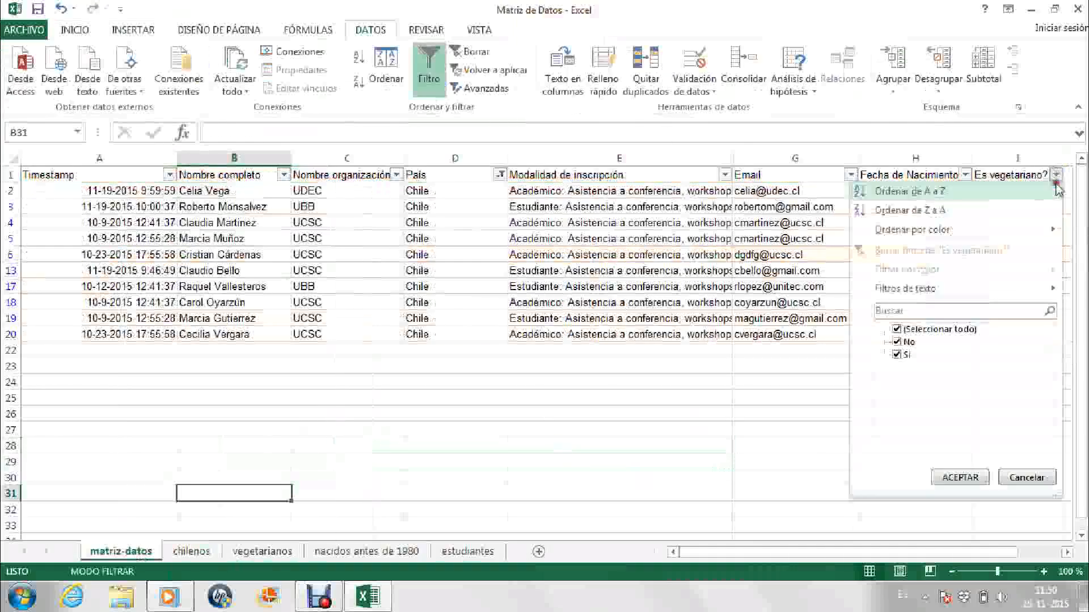
click(898, 342)
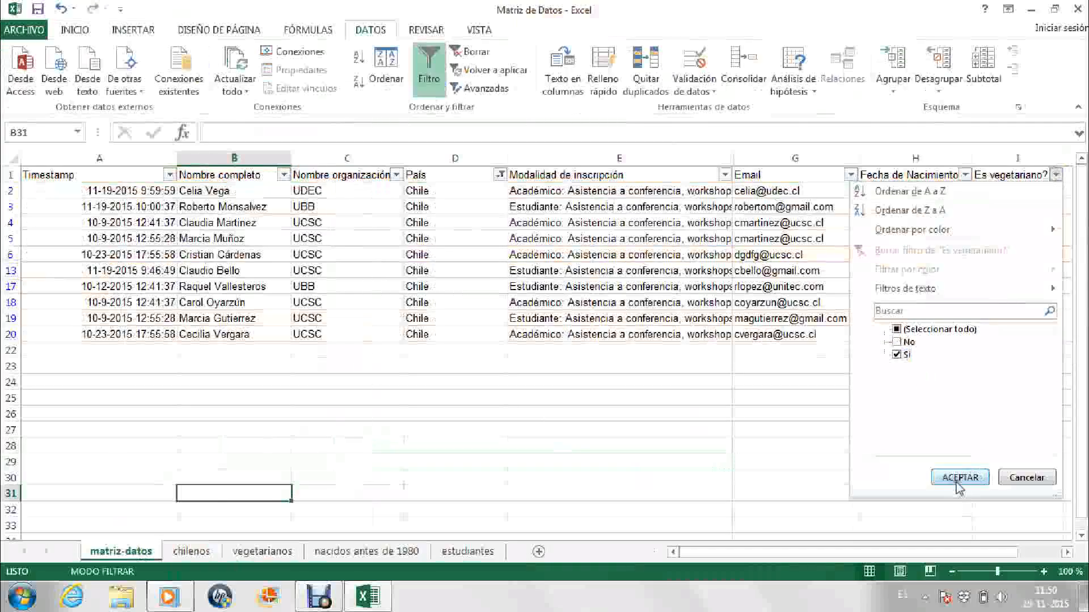
click(960, 478)
drag(100, 192, 1021, 205)
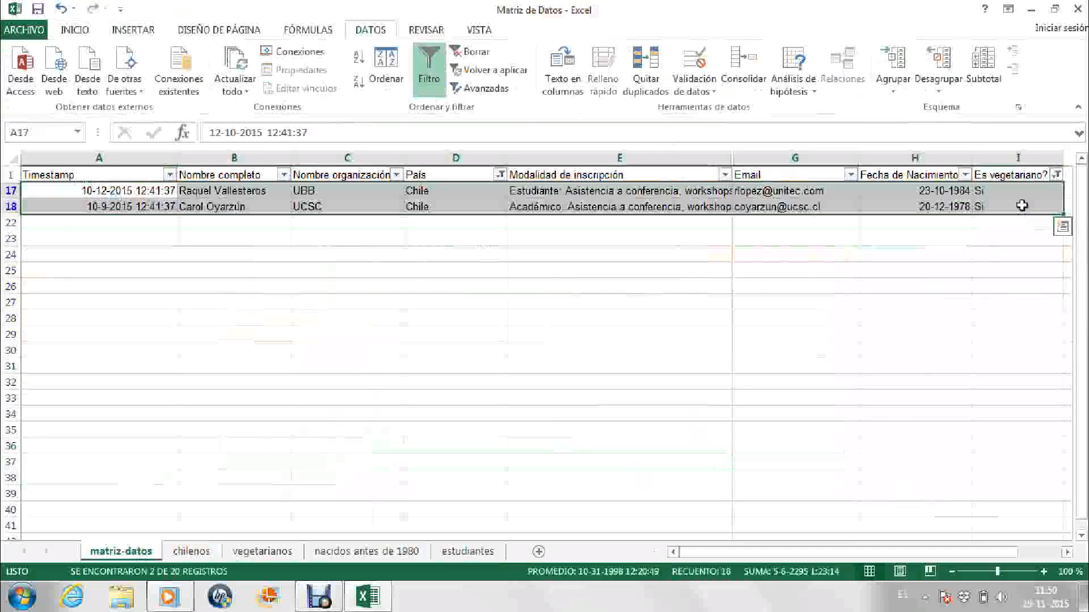
click(991, 270)
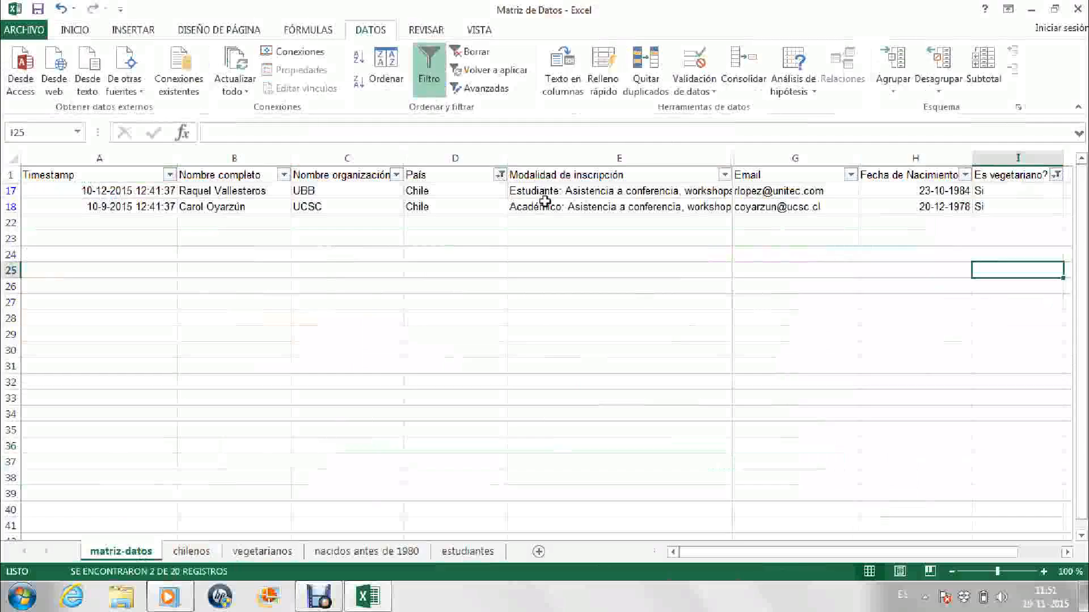
Reset the País filter on matriz-datos to include all countries, keeping the Es vegetariano? filter on Si.
click(499, 177)
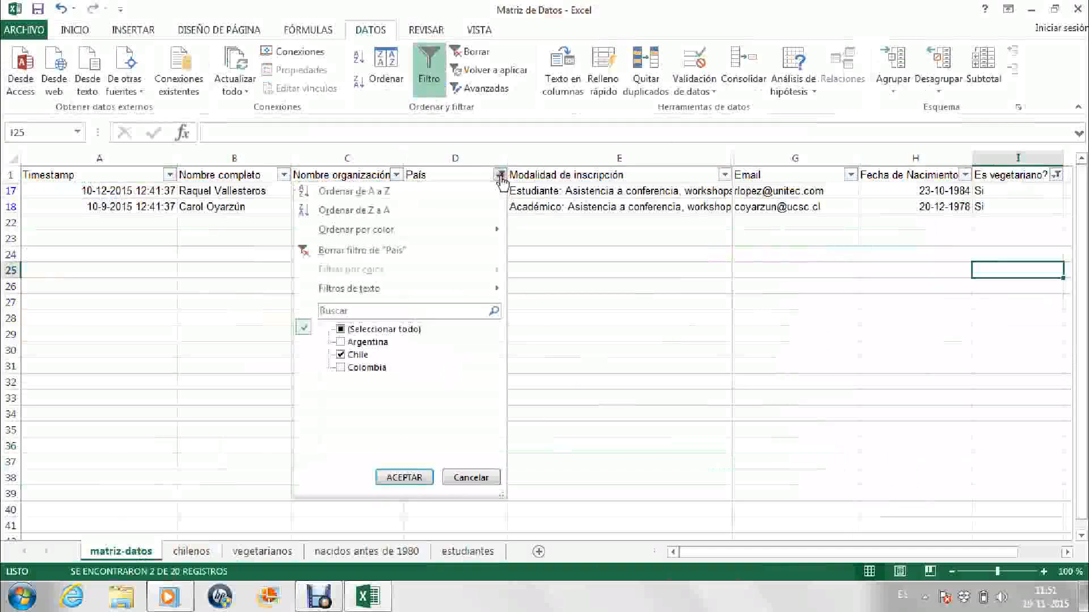
click(363, 331)
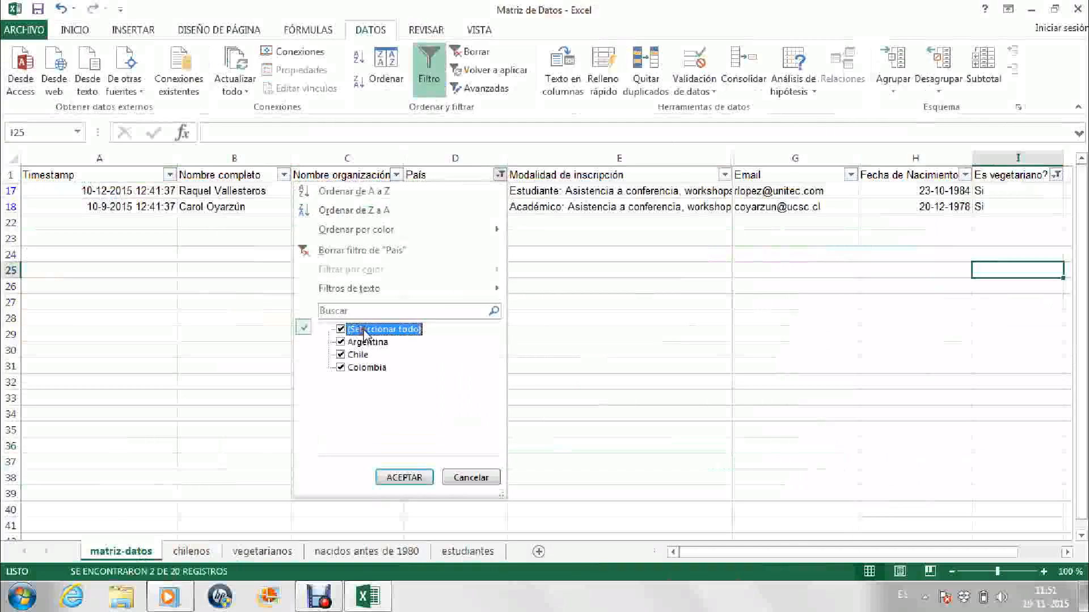
click(403, 478)
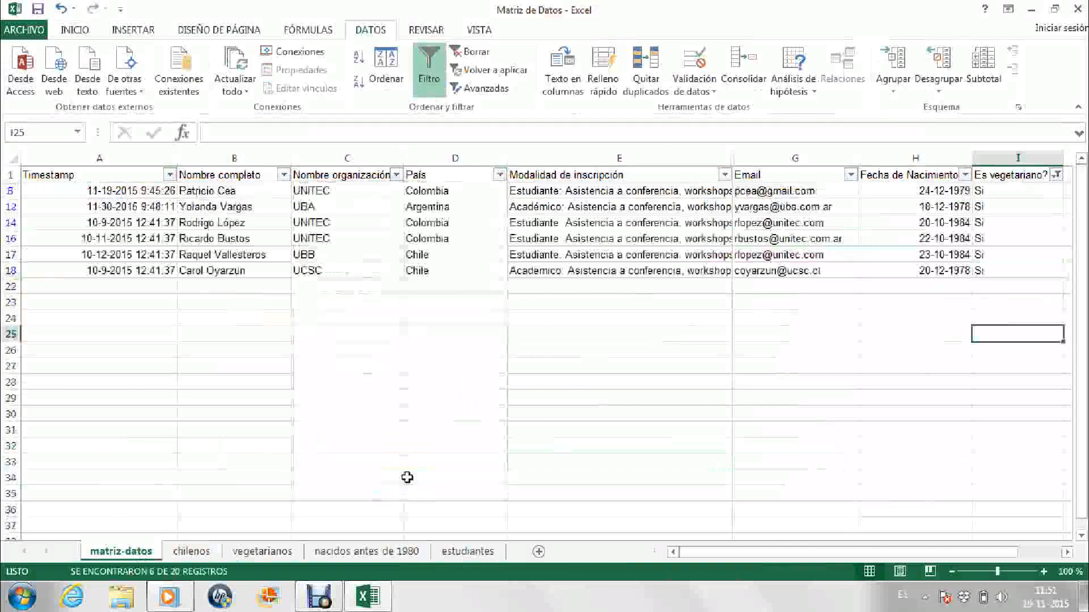
click(1056, 175)
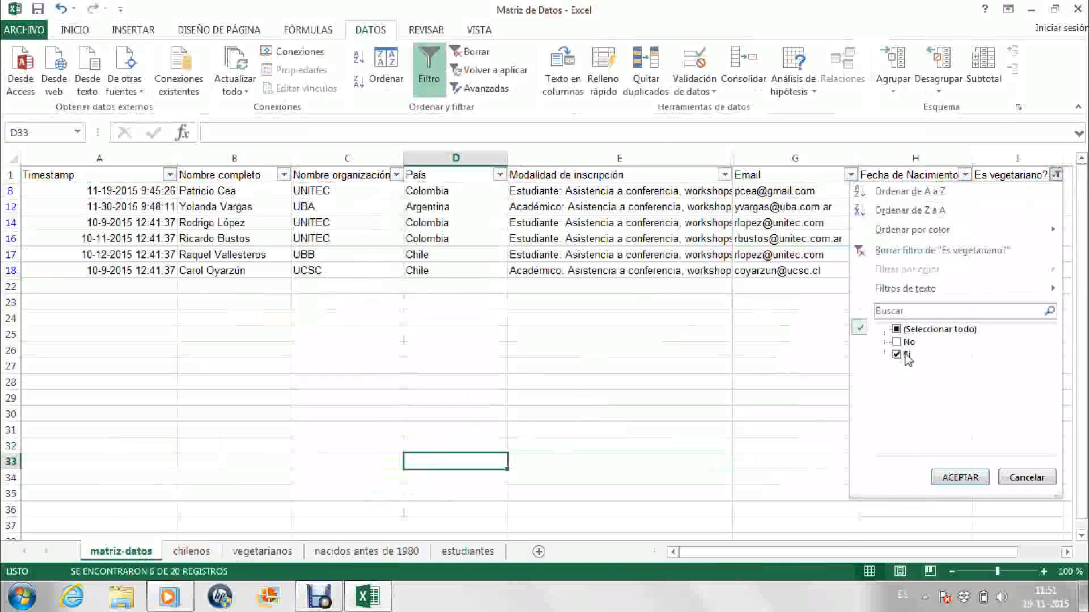
click(960, 477)
click(899, 445)
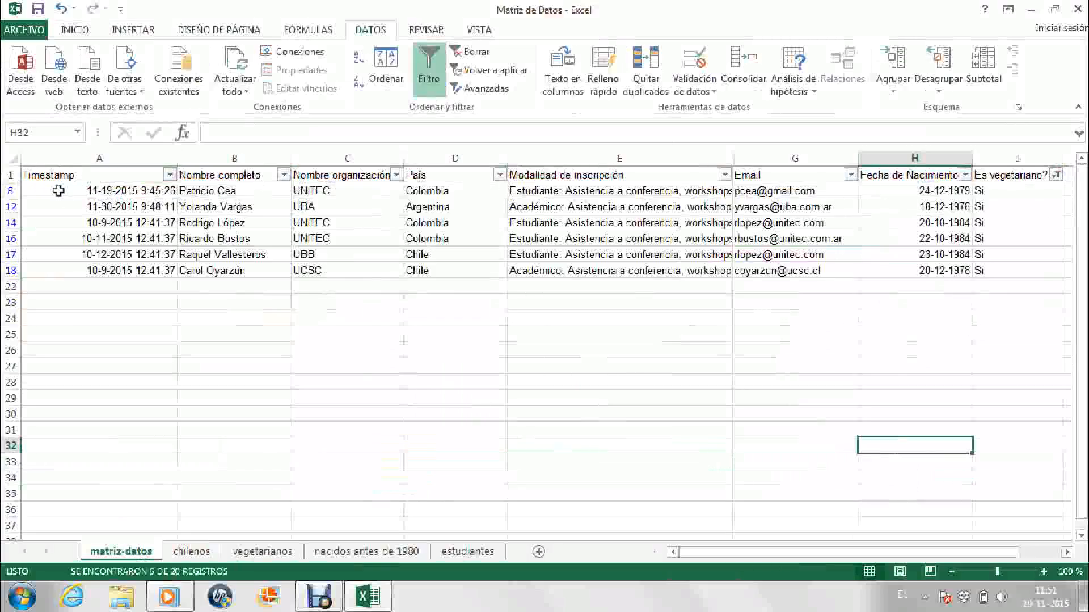
Copy the filtered vegetarian records from matriz-datos, without the header row, to the vegetarianos sheet starting at A1.
drag(48, 187, 1029, 266)
key(ctrl+c)
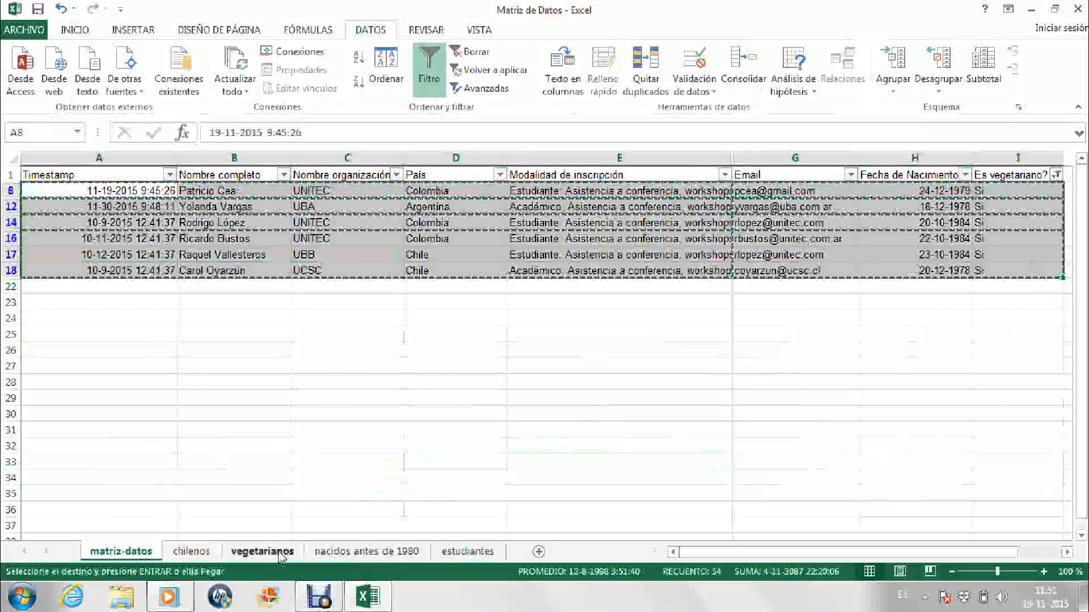
click(260, 551)
key(ctrl+v)
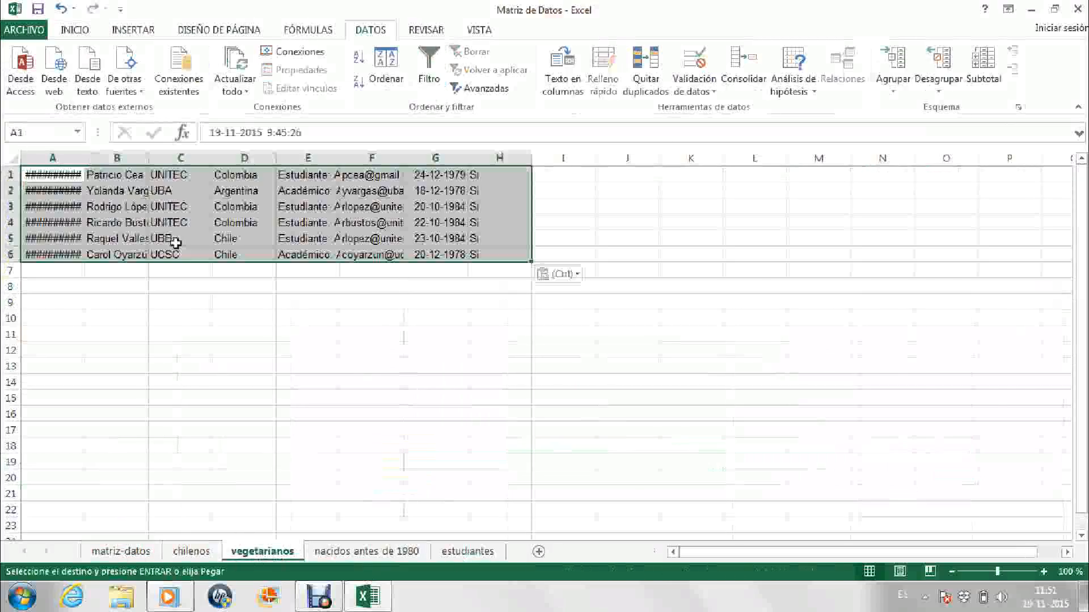
click(371, 461)
Autofit the widths of columns A, C, E, F, G and H on the vegetarianos sheet.
drag(84, 157, 121, 158)
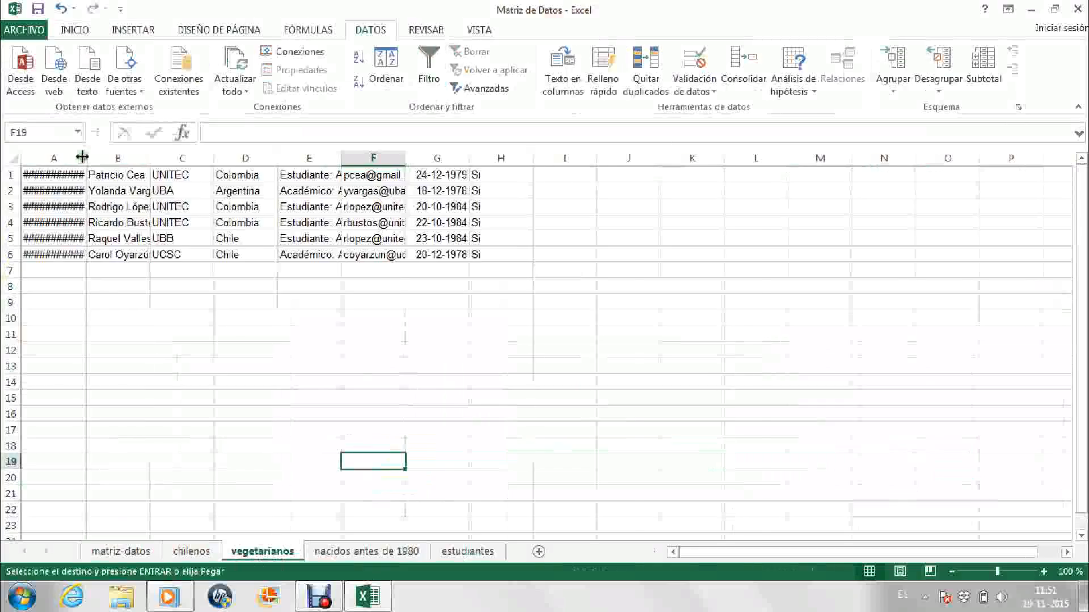
click(82, 156)
double_click(249, 156)
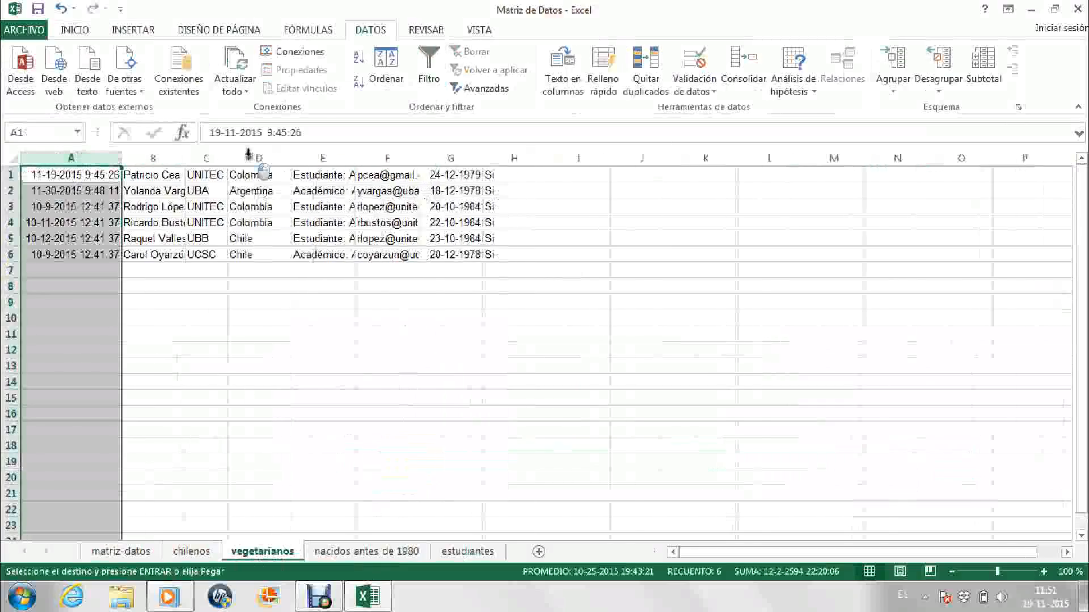
double_click(354, 156)
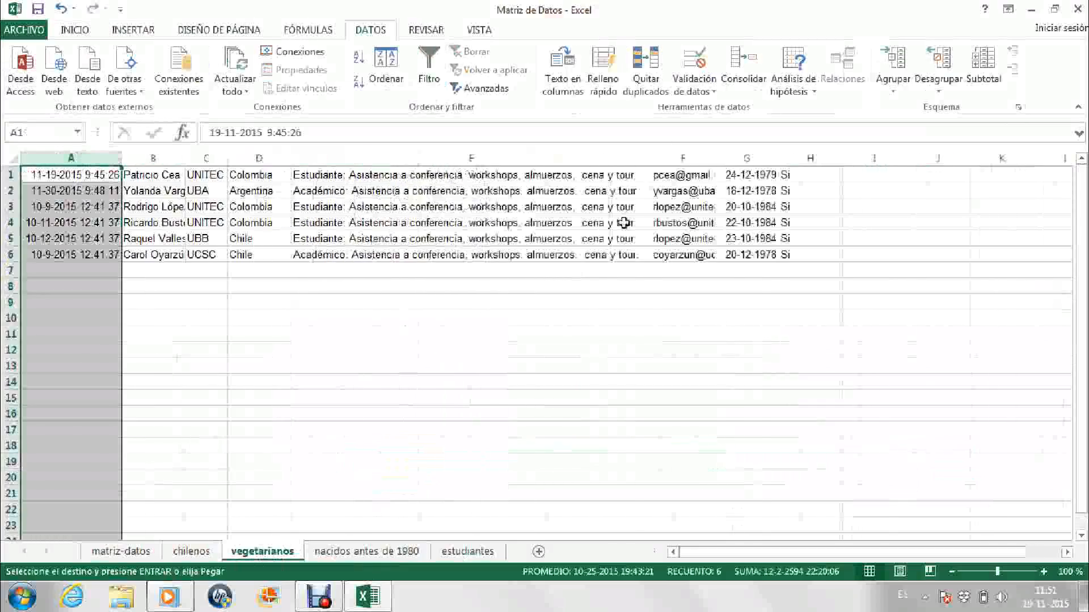
double_click(718, 158)
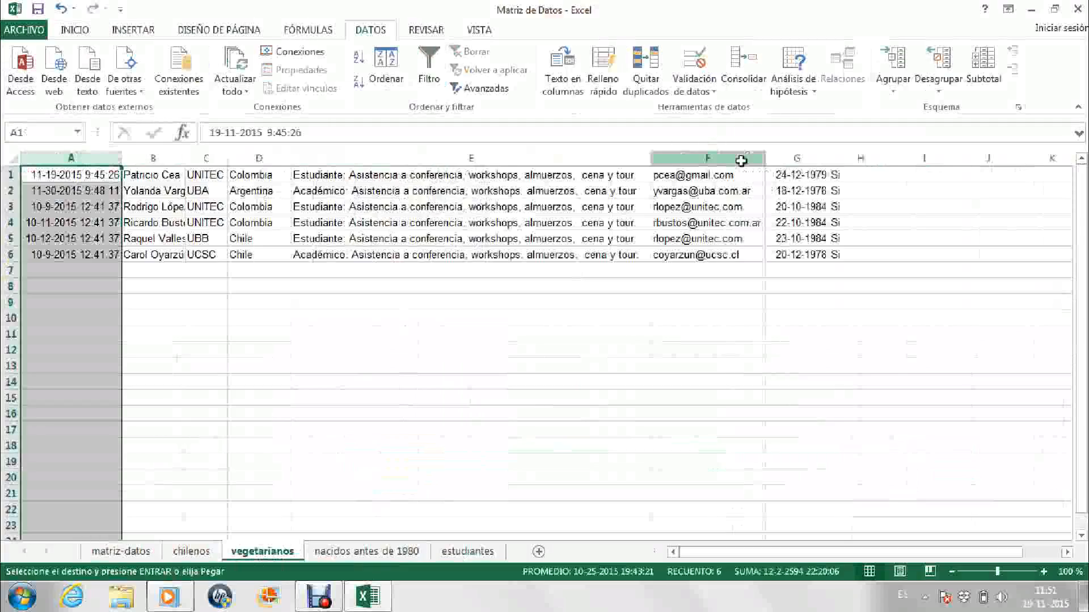
double_click(828, 158)
drag(883, 157, 882, 154)
double_click(881, 154)
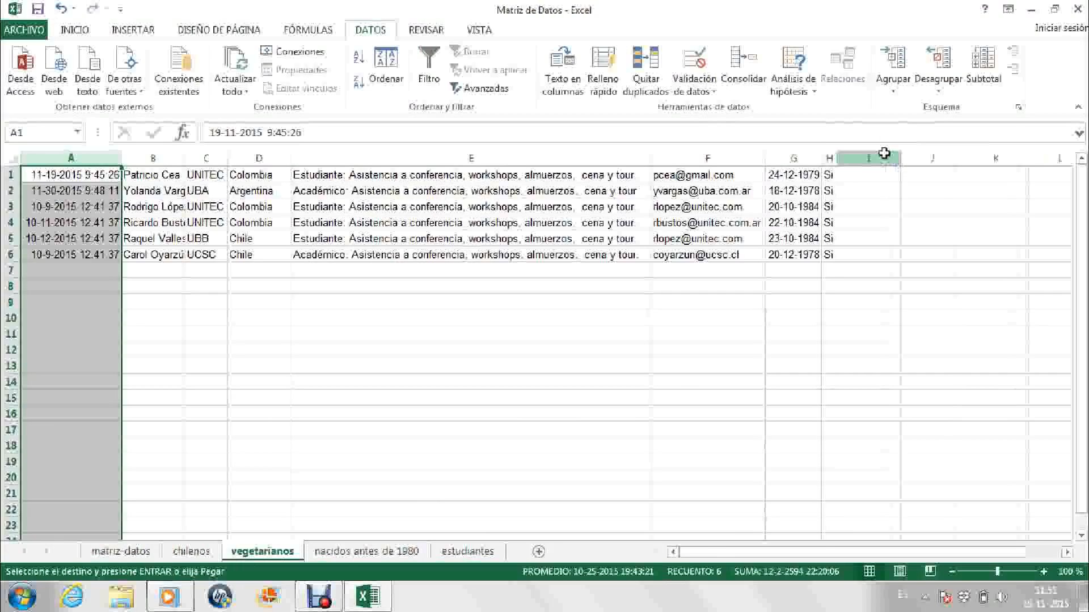
drag(666, 462, 630, 462)
Format the range A1:H6 on vegetarianos as a table without existing headers, using the light blue style with gridlines.
drag(43, 177, 827, 258)
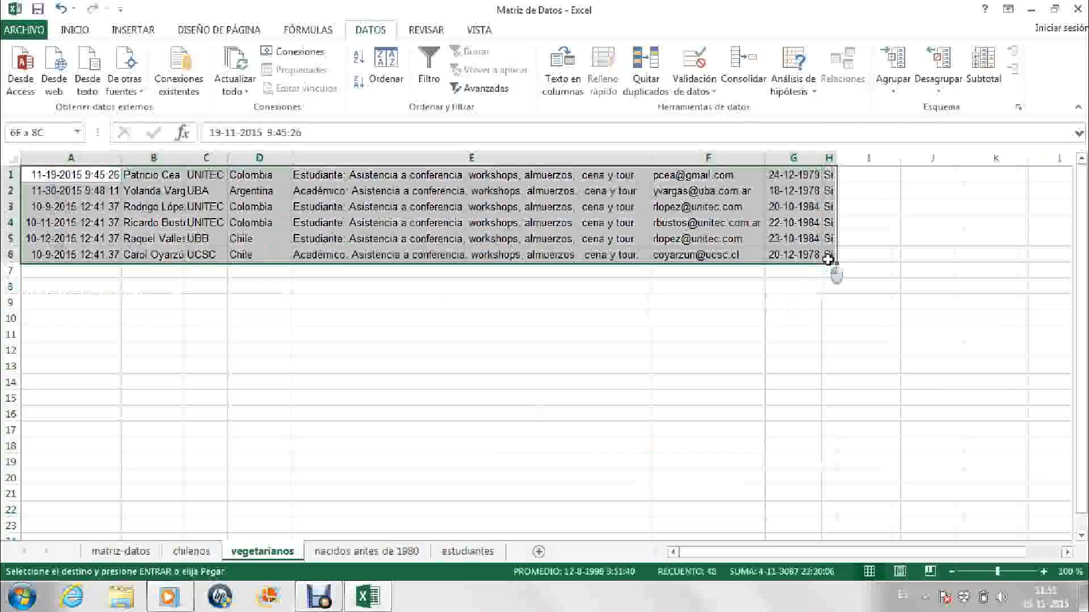
click(75, 30)
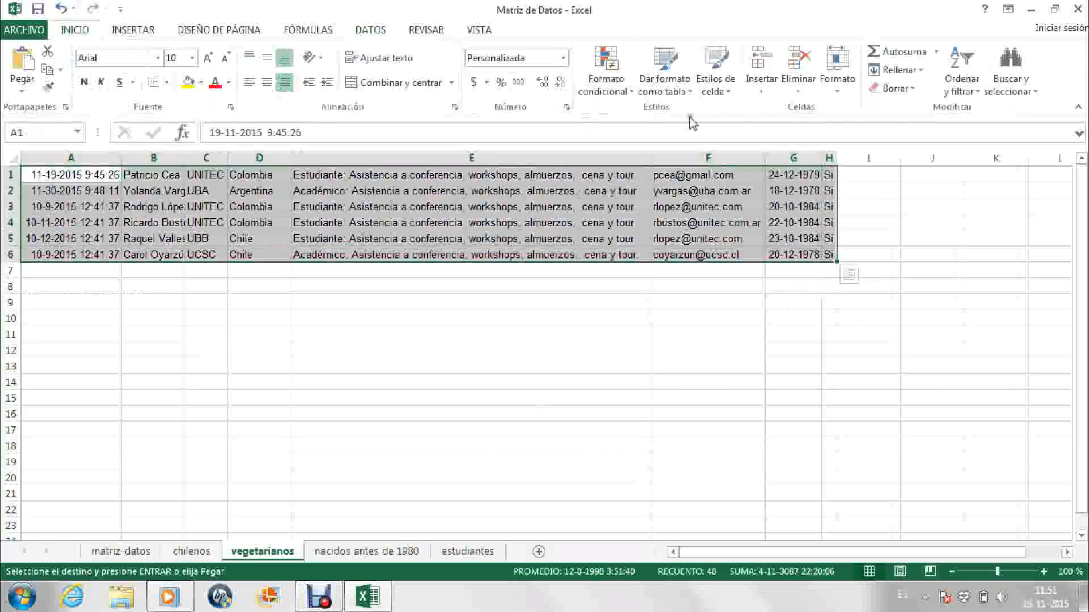
click(664, 71)
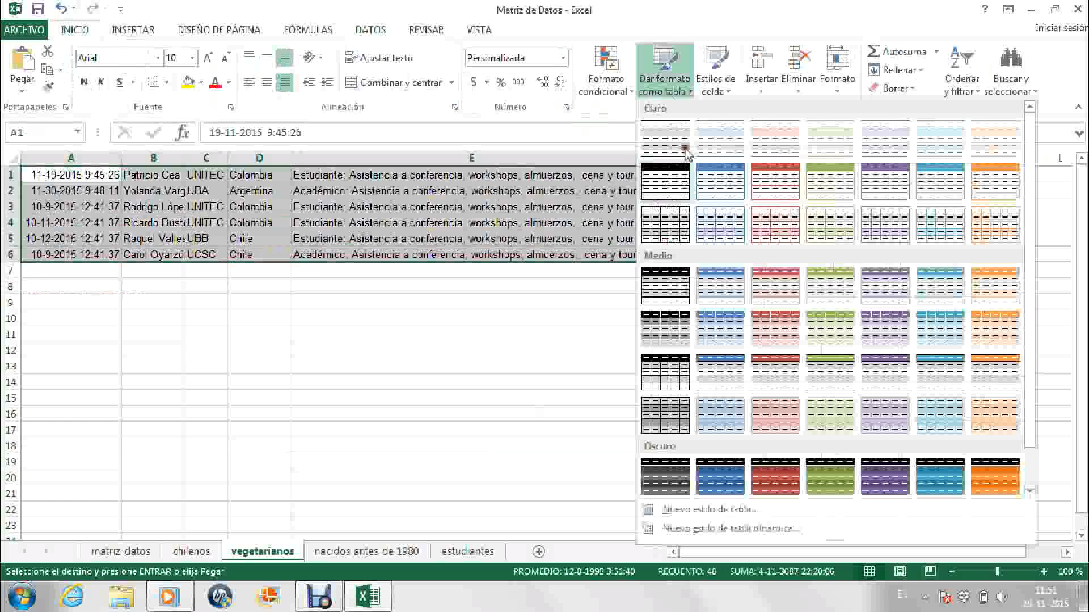
click(722, 227)
click(632, 233)
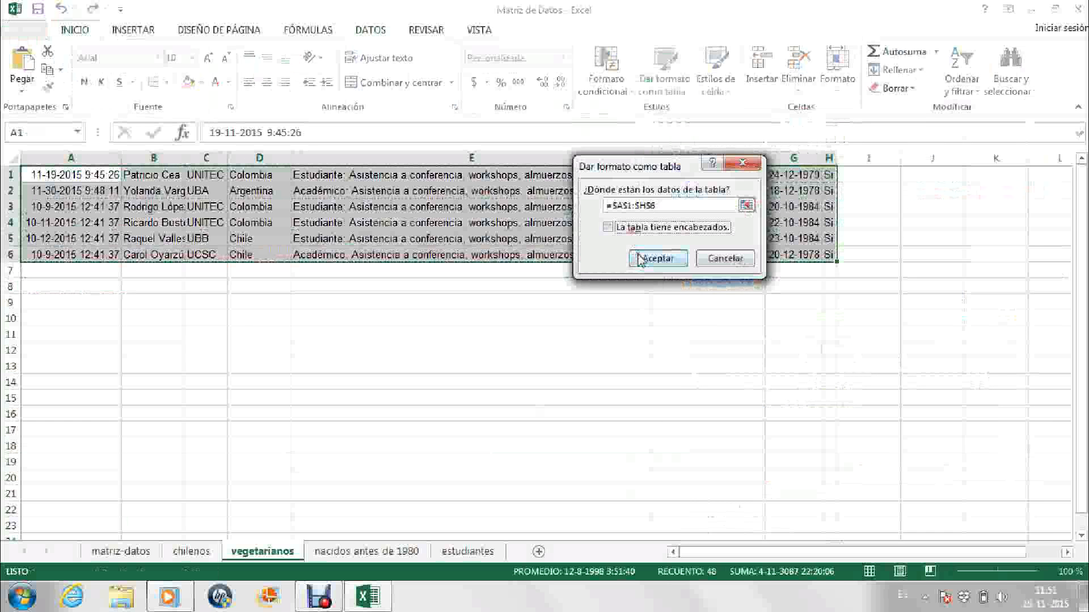
click(658, 259)
click(608, 411)
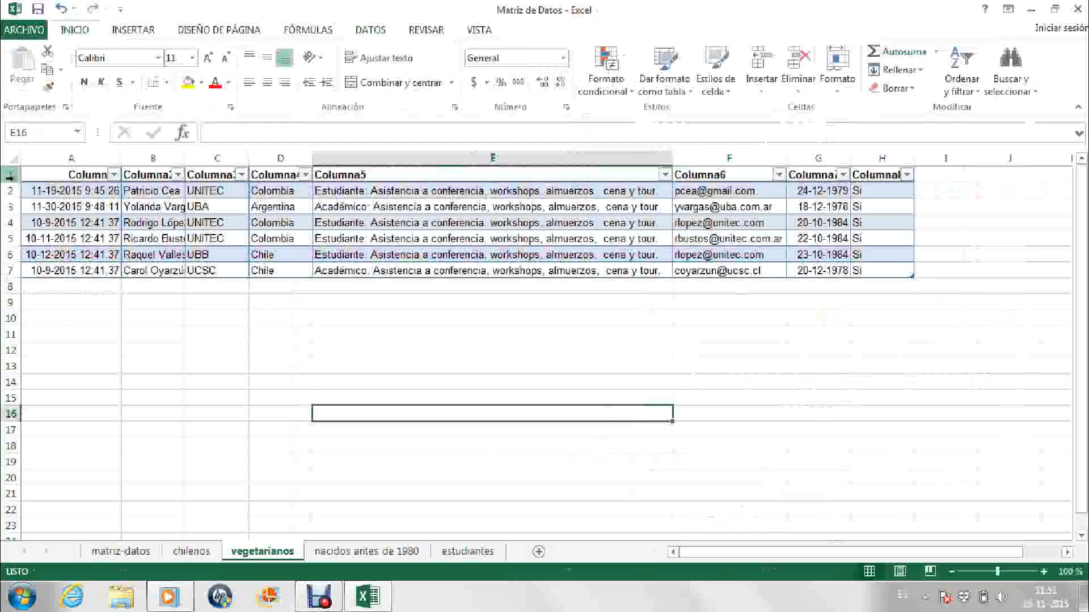
Replace the generic column headers in row 1 of vegetarianos with the header row copied from matriz-datos.
click(72, 177)
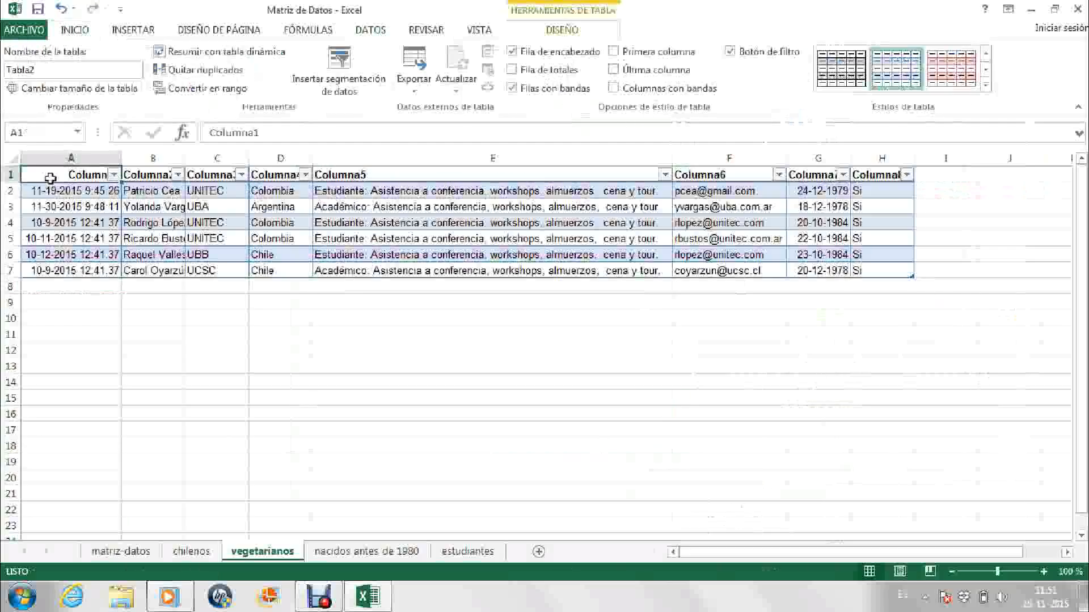
click(12, 174)
click(121, 552)
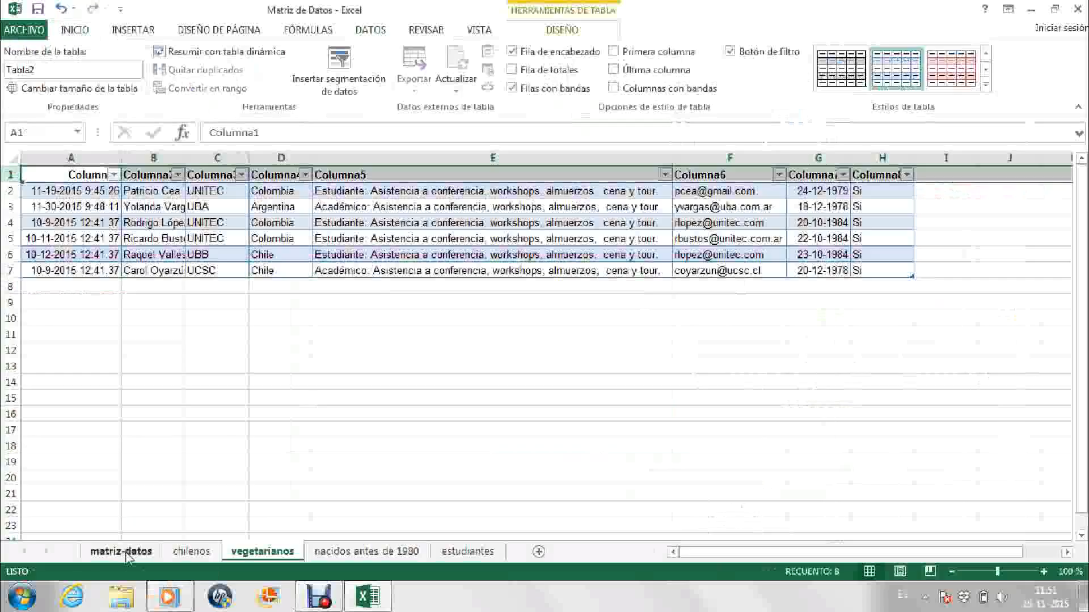
drag(58, 176, 904, 170)
key(ctrl+c)
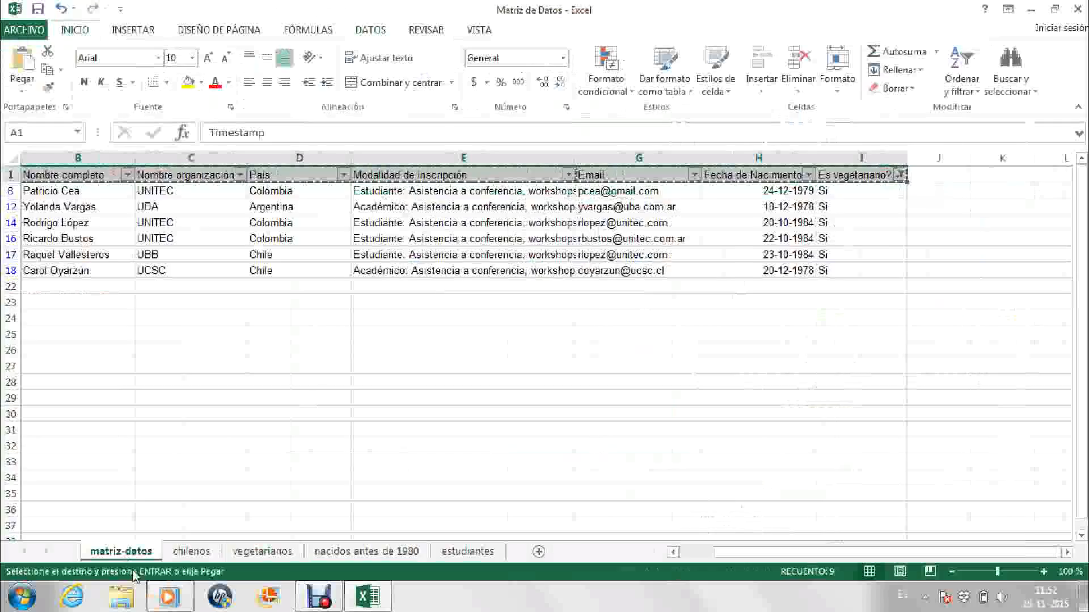
click(269, 556)
click(68, 168)
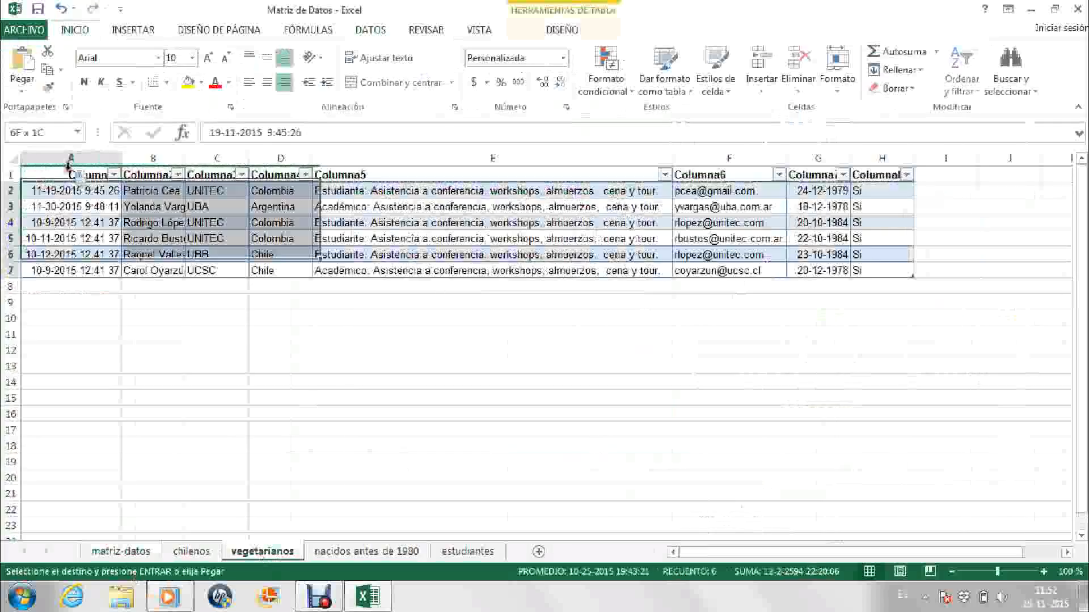
click(66, 169)
key(ctrl+v)
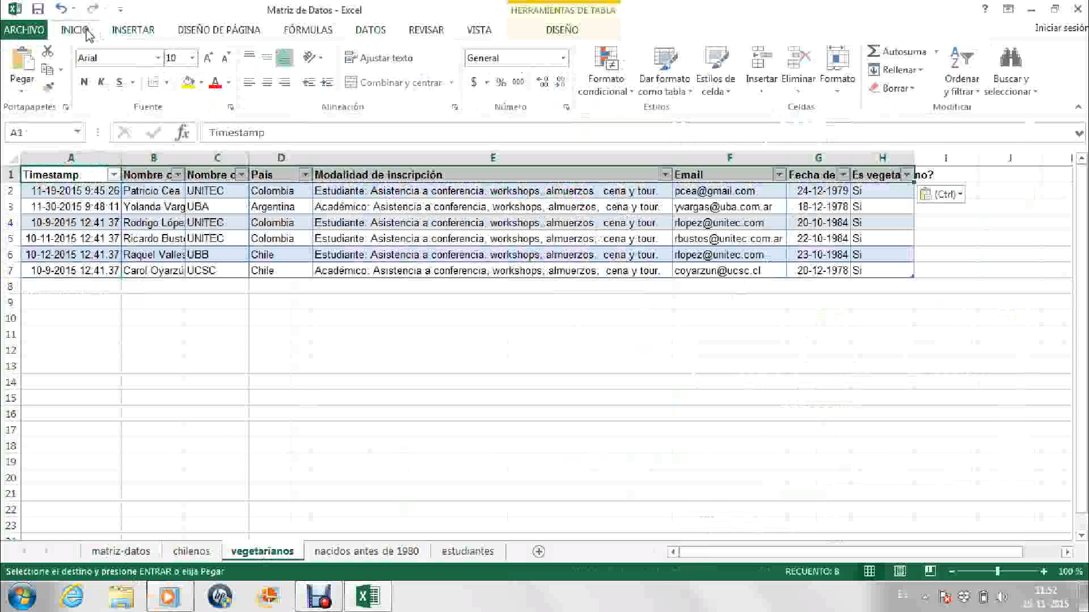
click(24, 29)
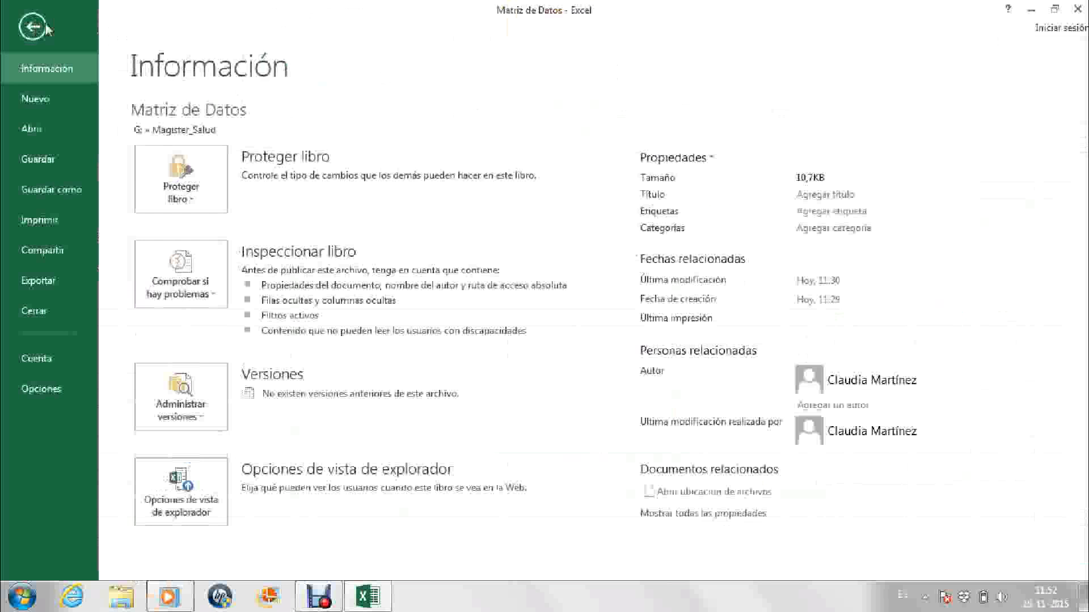
click(46, 27)
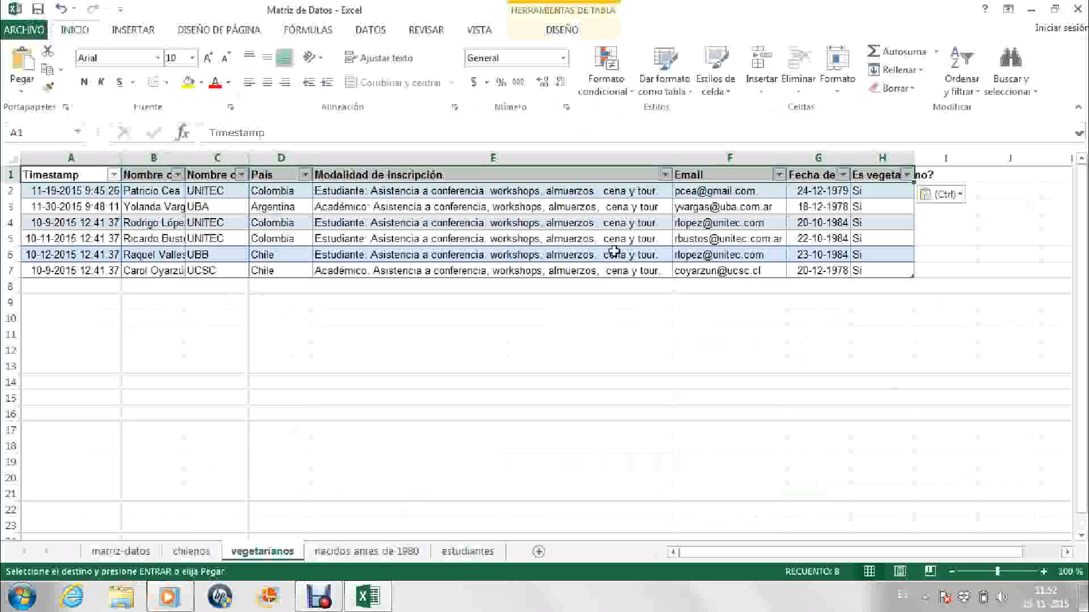
Turn off the filter buttons in the header row of the vegetarianos table.
click(371, 30)
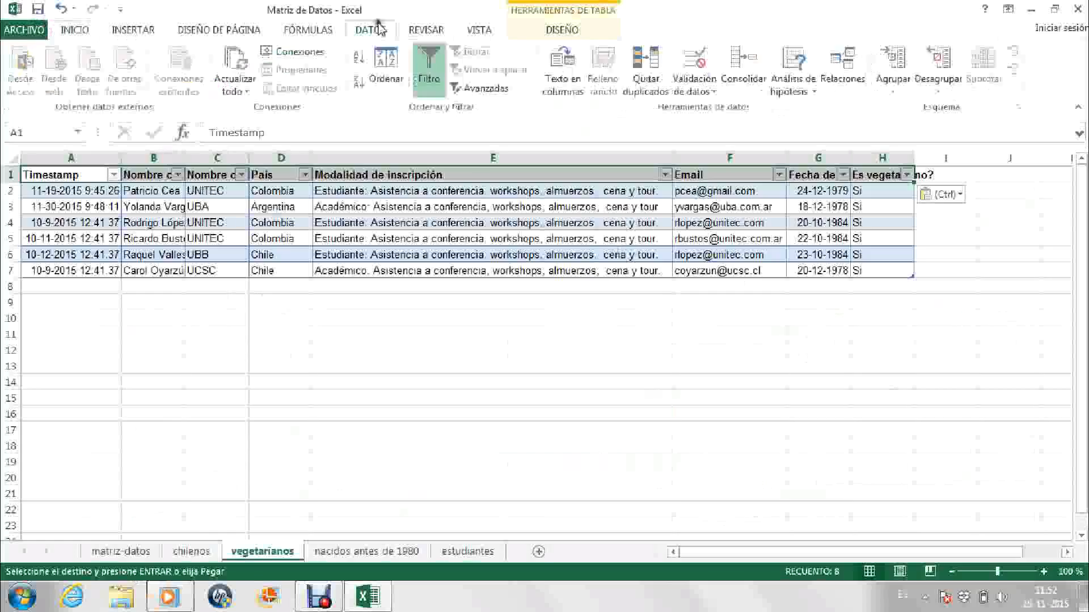
click(428, 85)
click(486, 413)
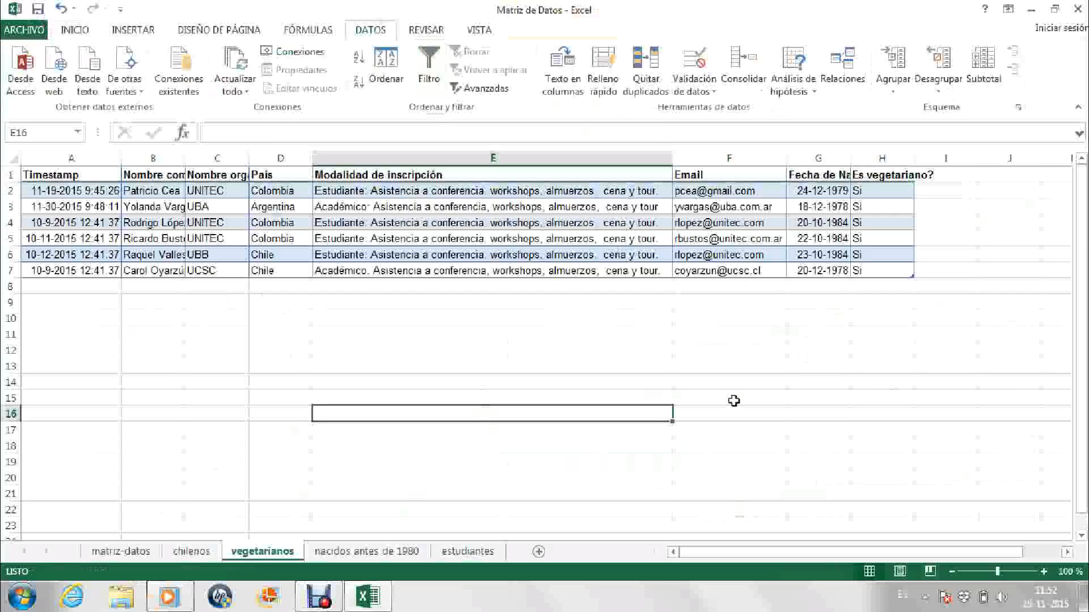
Show all records on the matriz-datos sheet again by reselecting every value in the "Es vegetariano?" filter.
click(203, 554)
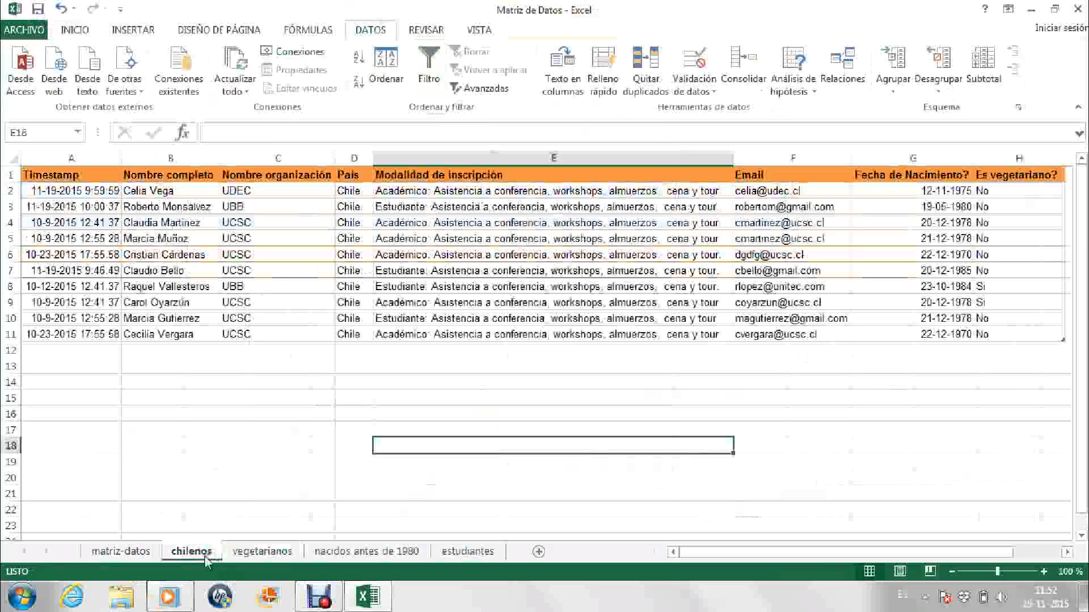
click(260, 553)
click(332, 556)
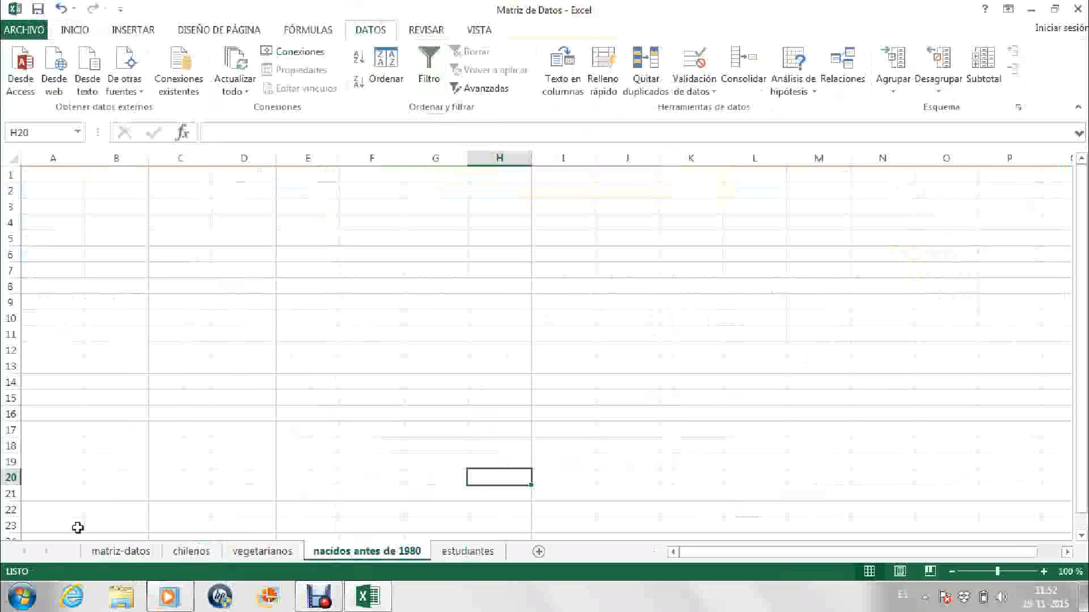
click(121, 551)
click(191, 476)
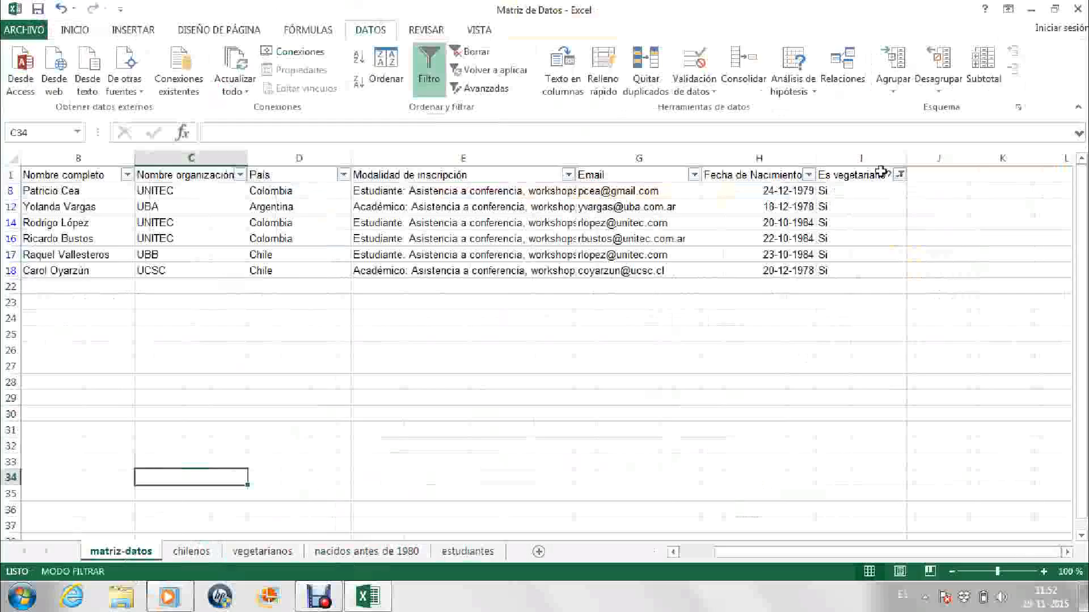
click(900, 176)
click(757, 330)
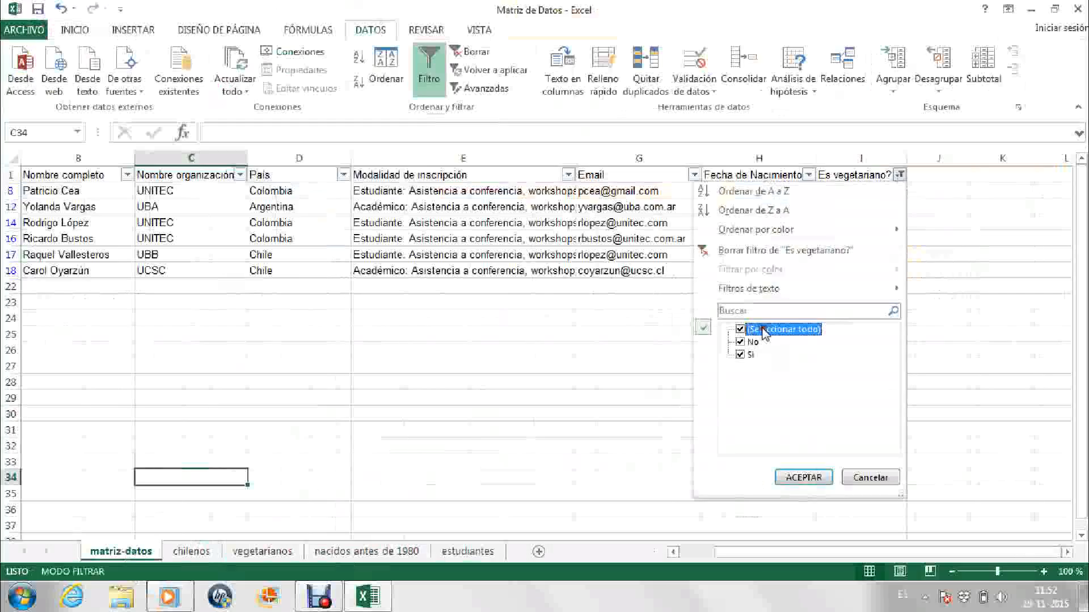
click(803, 477)
click(933, 398)
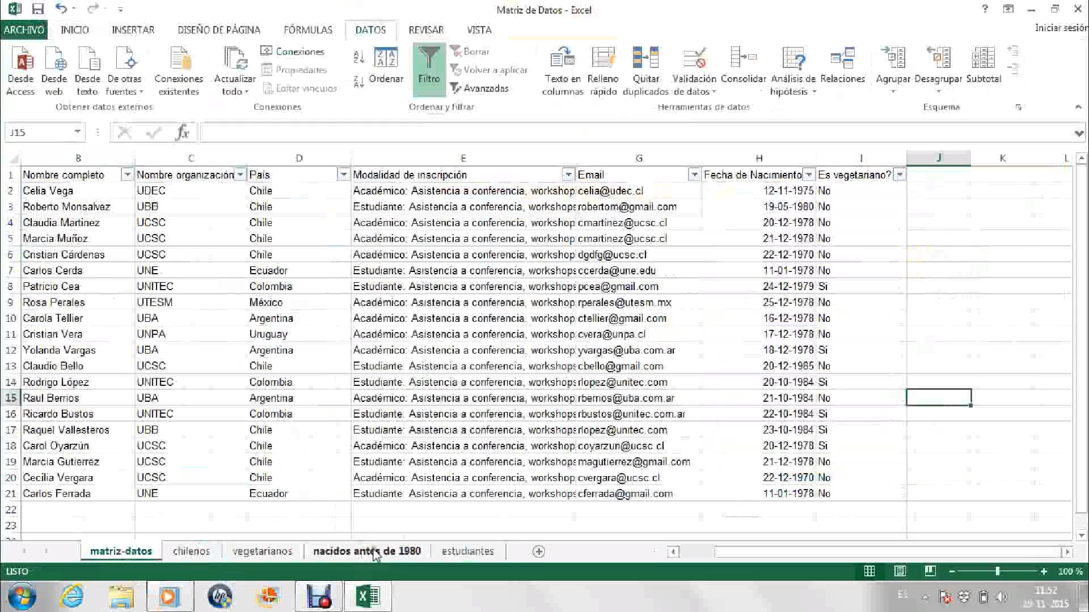
click(766, 161)
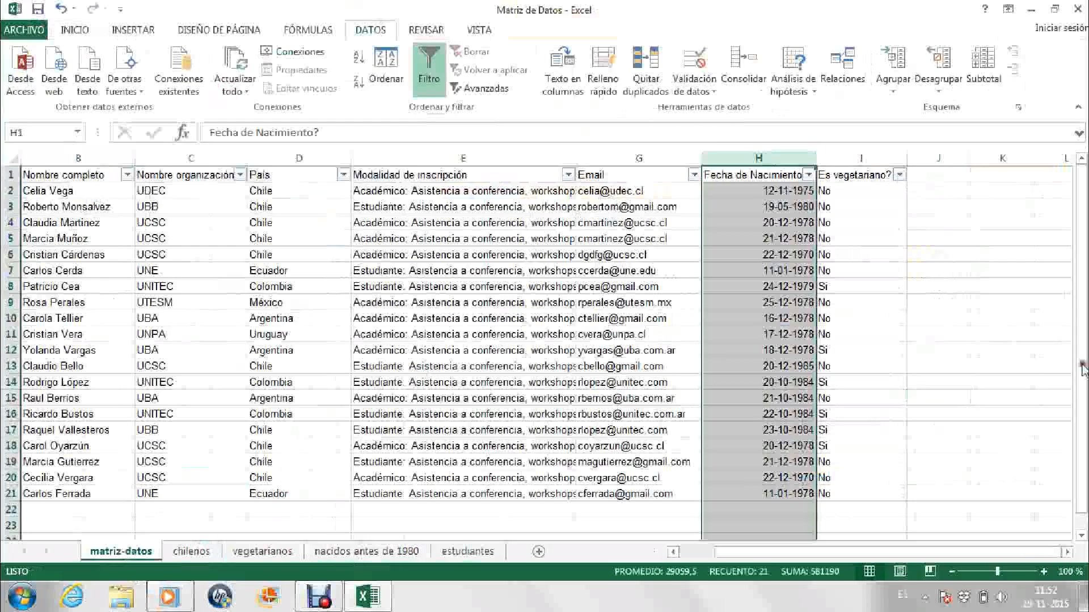
click(991, 447)
click(810, 176)
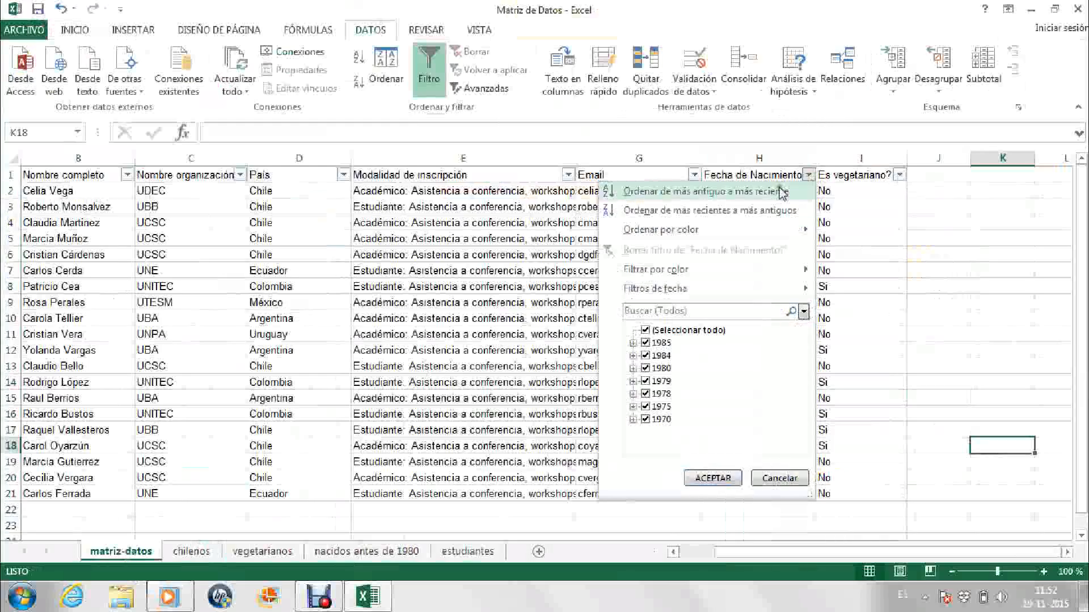
mouse_move(704, 270)
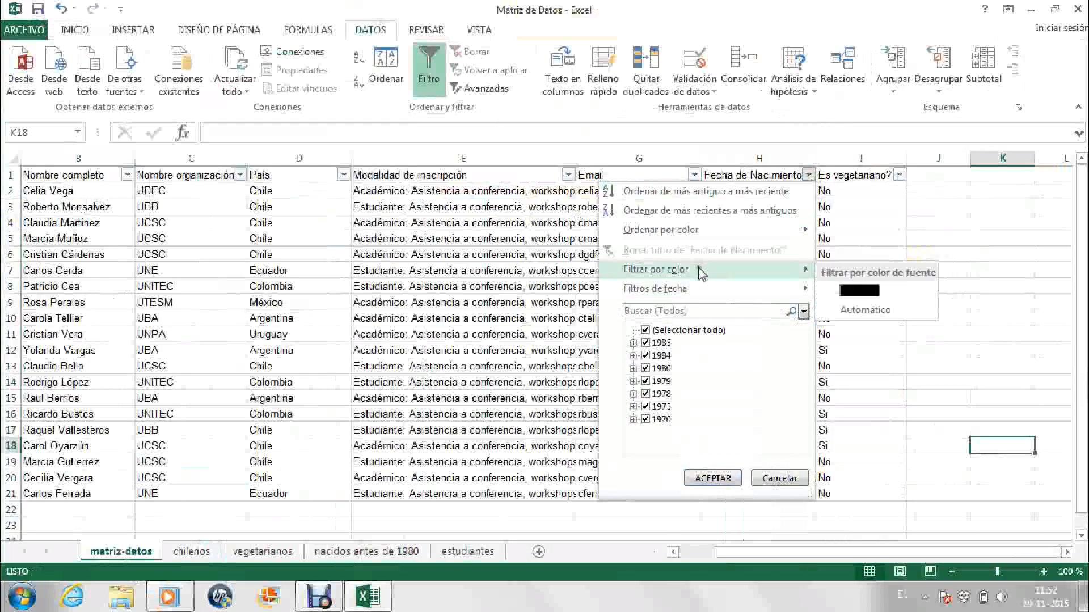
click(1007, 315)
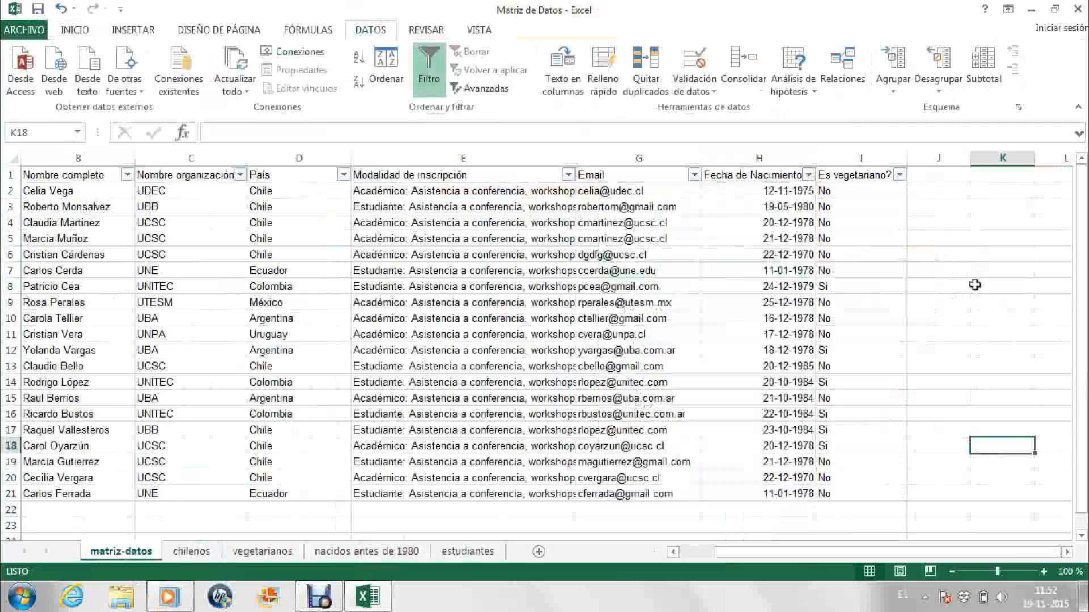
Filter the "Fecha de Nacimiento" column on matriz-datos to exclude the years 1980, 1984 and 1985.
click(809, 176)
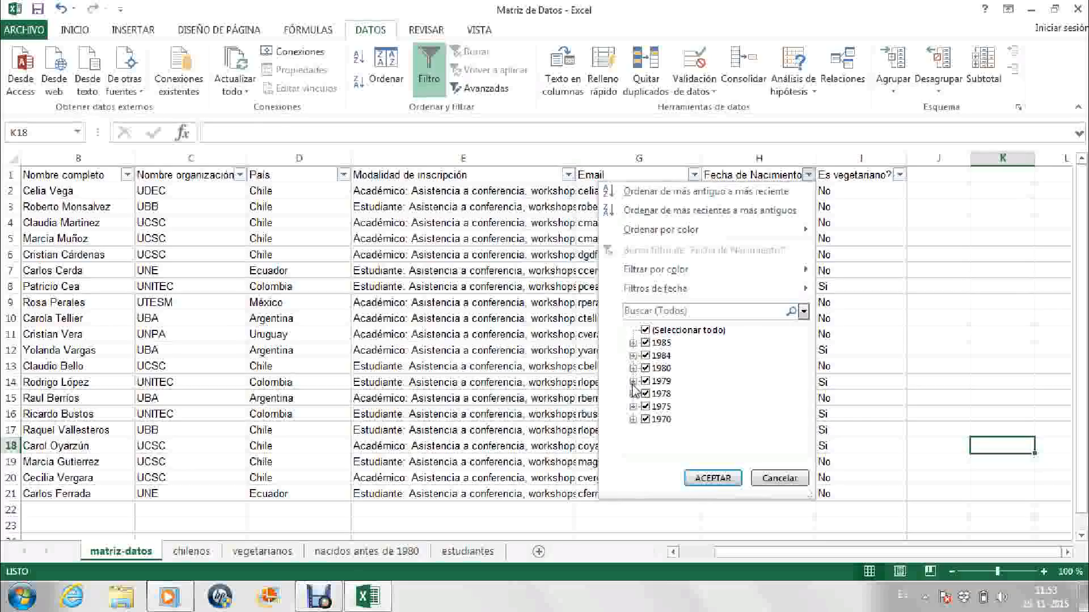
click(644, 368)
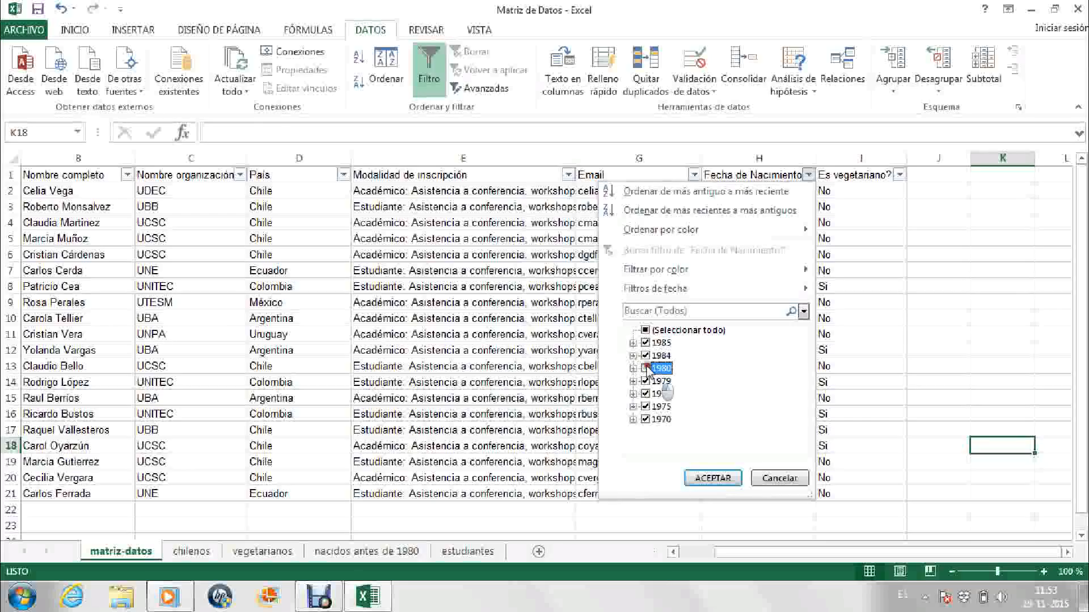
click(633, 356)
click(644, 343)
click(659, 369)
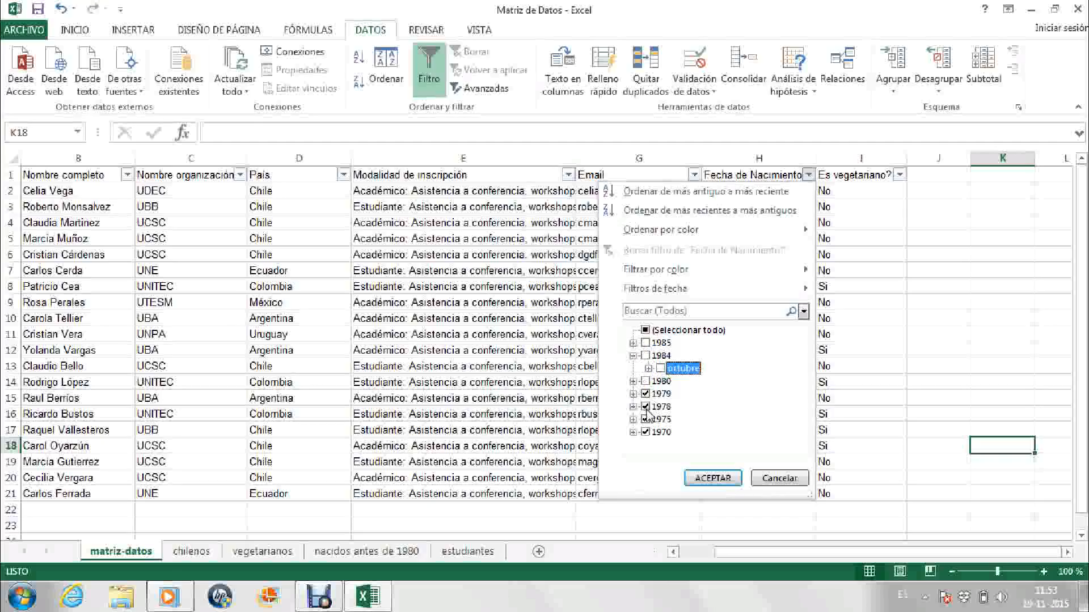
click(713, 478)
click(834, 464)
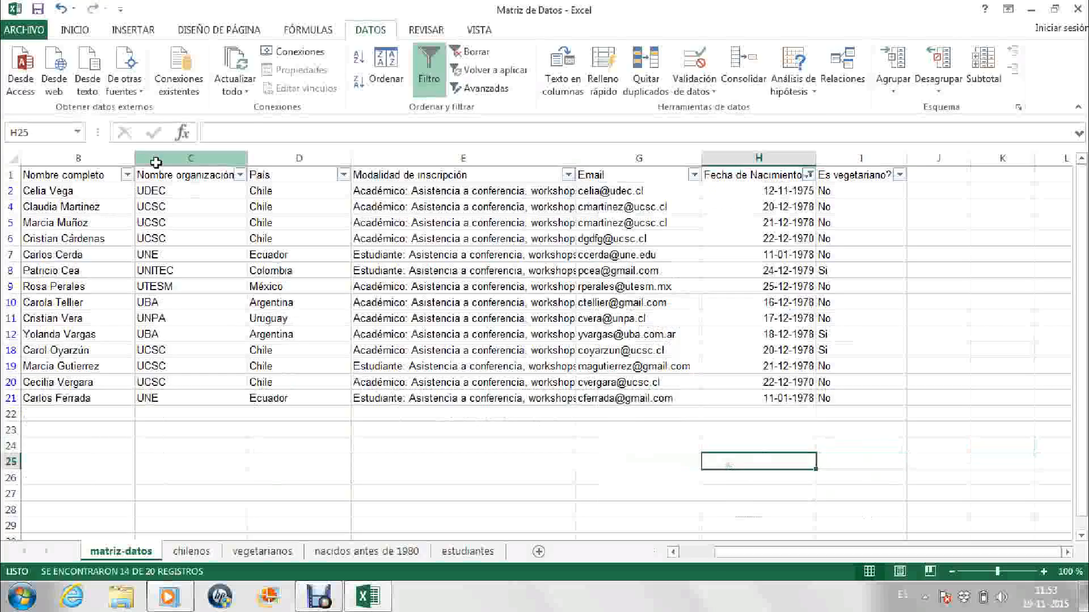
Copy the filtered records with their headers, from Nombre completo to Es vegetariano?, to the nacidos antes de 1980 sheet starting at A1.
click(114, 191)
mouse_move(113, 191)
mouse_down()
mouse_move(885, 318)
mouse_move(805, 414)
mouse_move(856, 413)
mouse_move(834, 402)
mouse_move(845, 404)
mouse_up()
drag(108, 176, 836, 400)
key(ctrl+c)
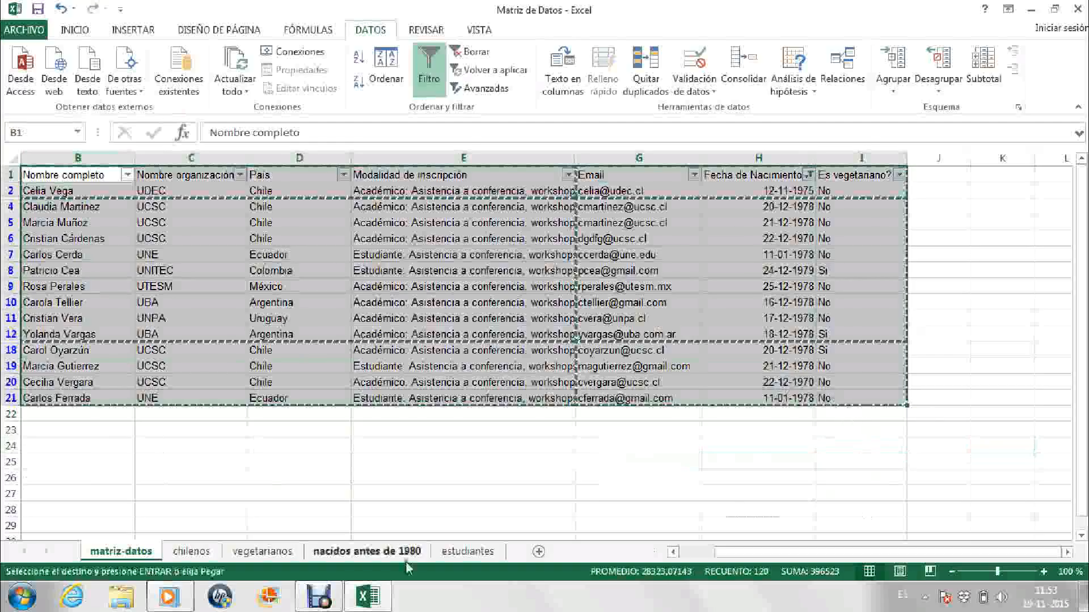
key(ctrl+q)
click(376, 552)
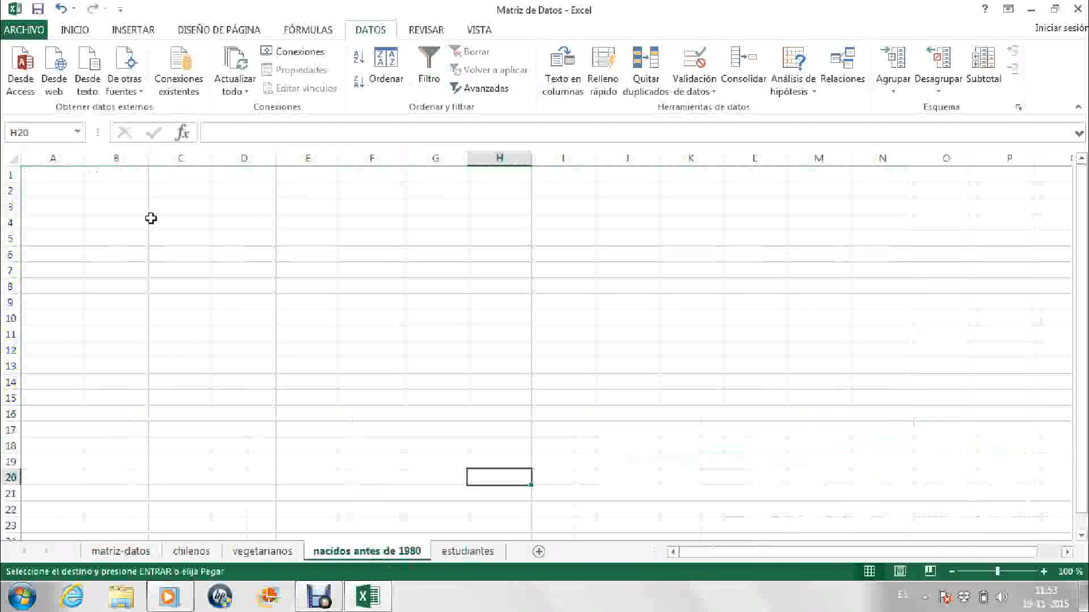
click(42, 173)
key(ctrl+v)
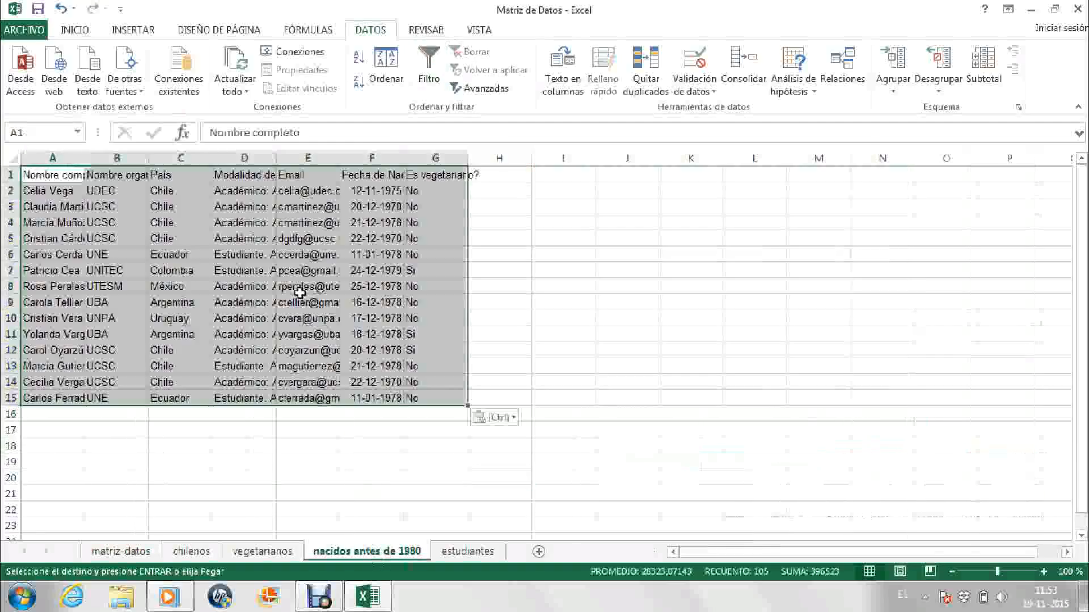
click(563, 365)
Copy the formatting of the vegetarianos table A1:H7 onto the range A1:G15 of the nacidos antes de 1980 sheet.
click(262, 551)
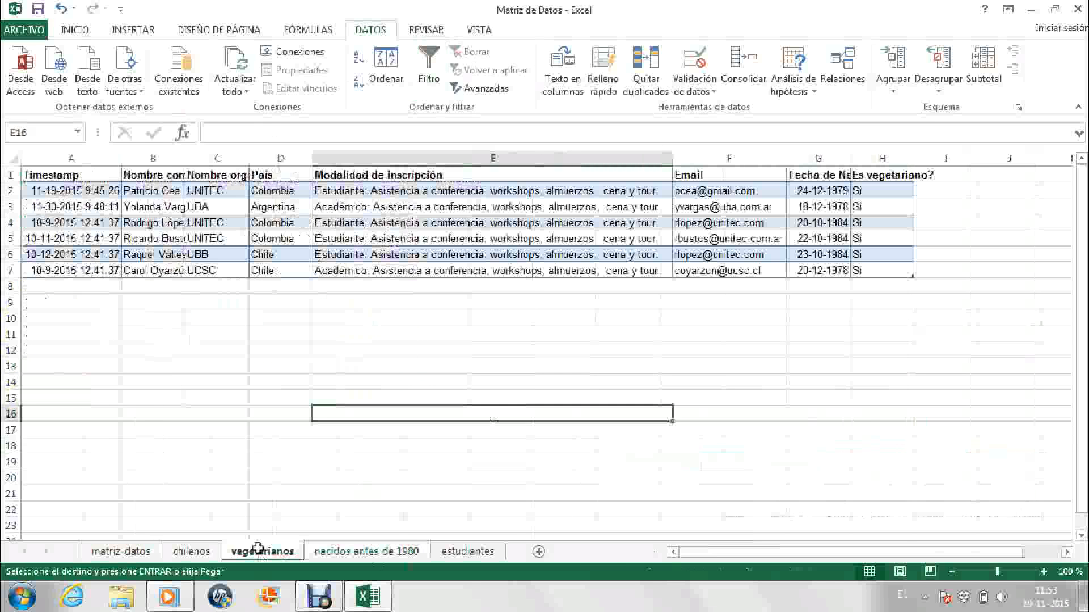
drag(74, 181, 828, 277)
click(748, 372)
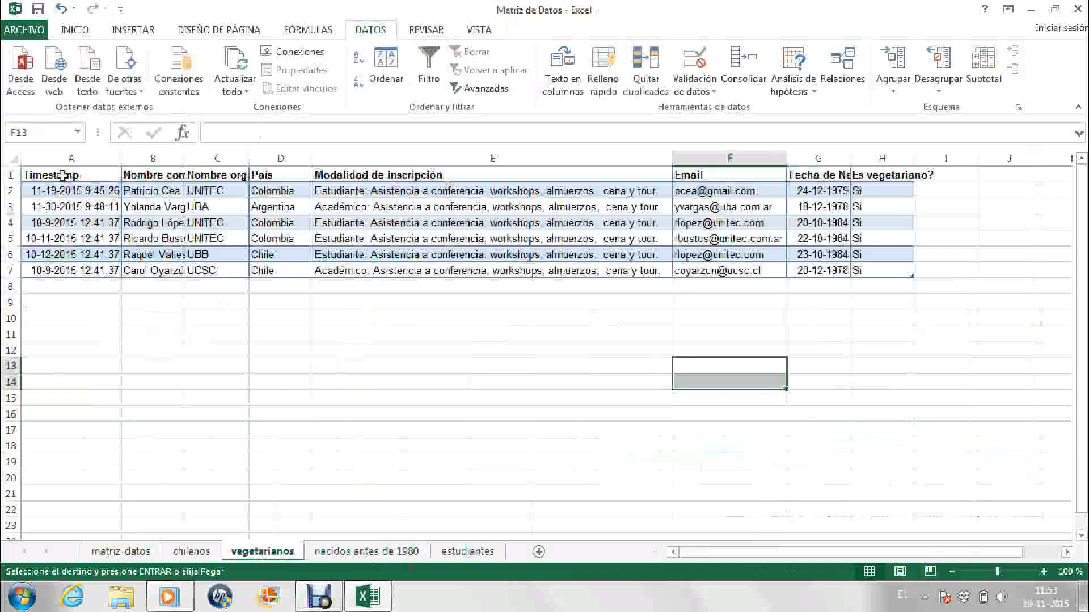
drag(62, 175, 865, 267)
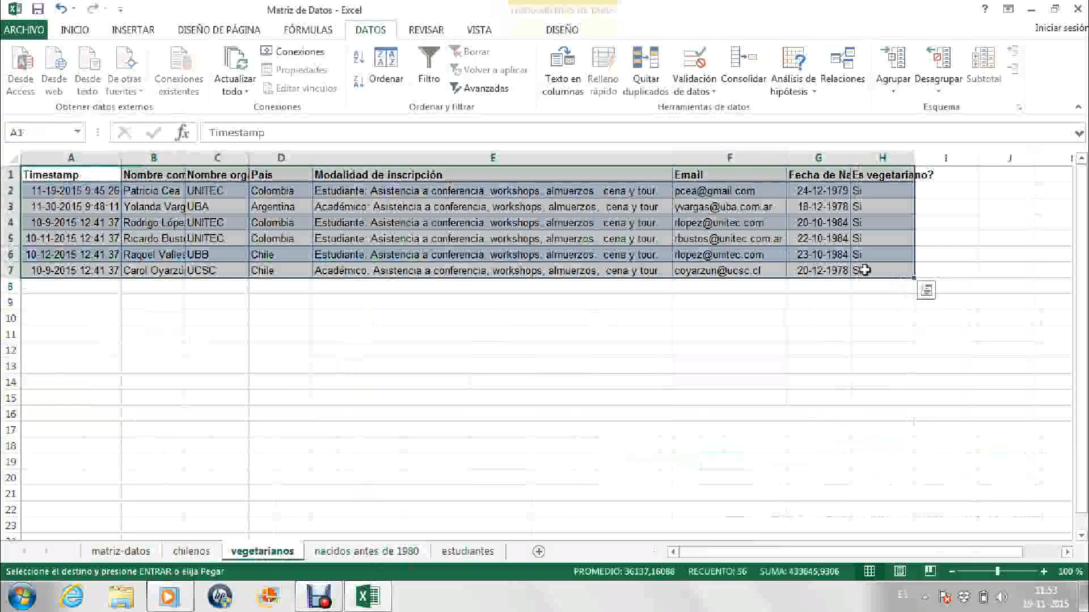
click(77, 31)
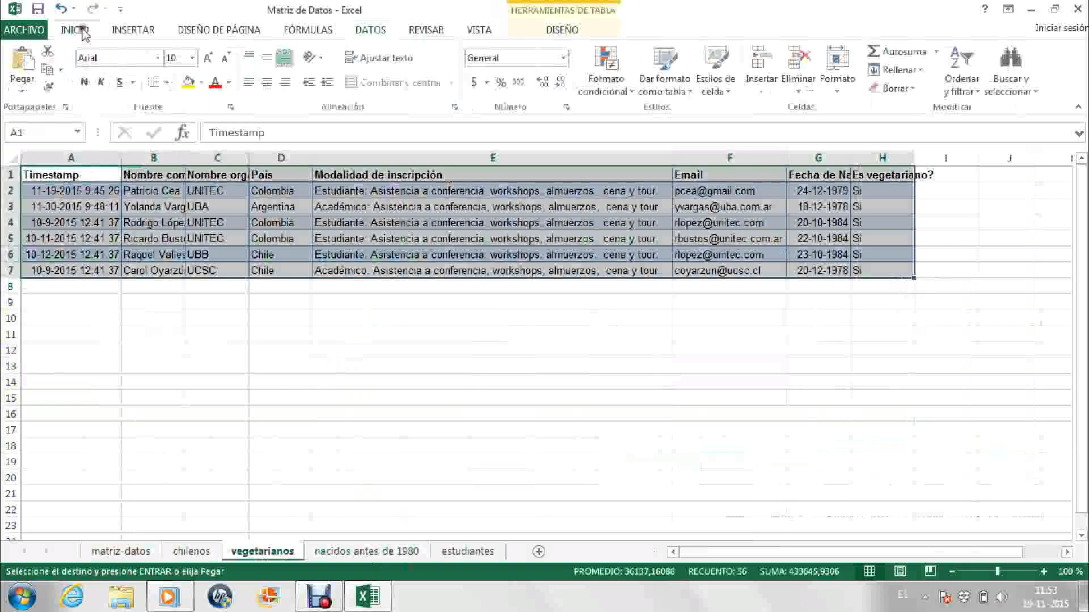
click(46, 88)
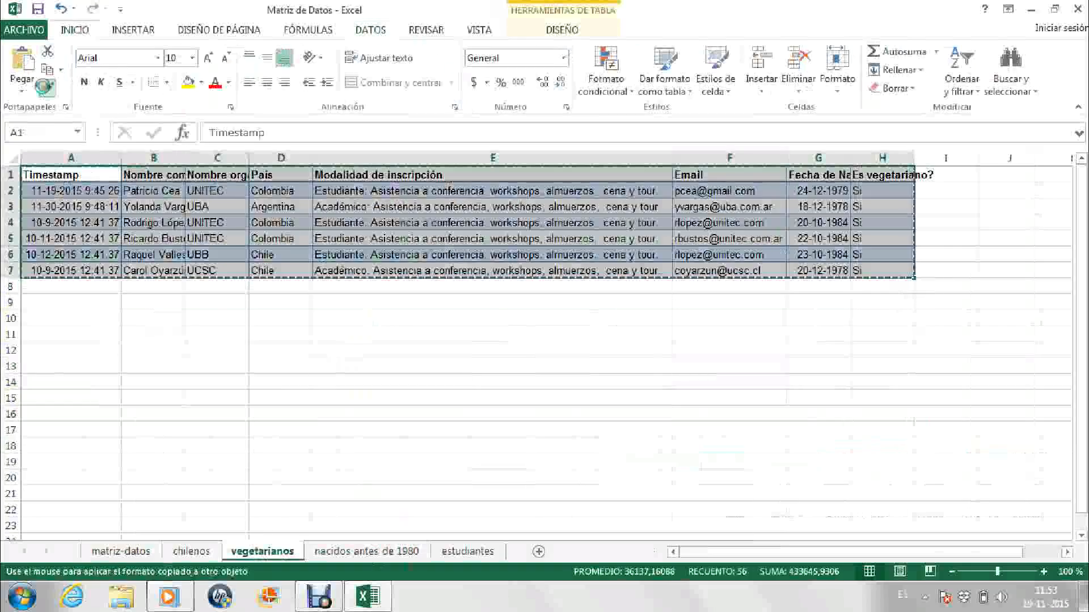
click(386, 551)
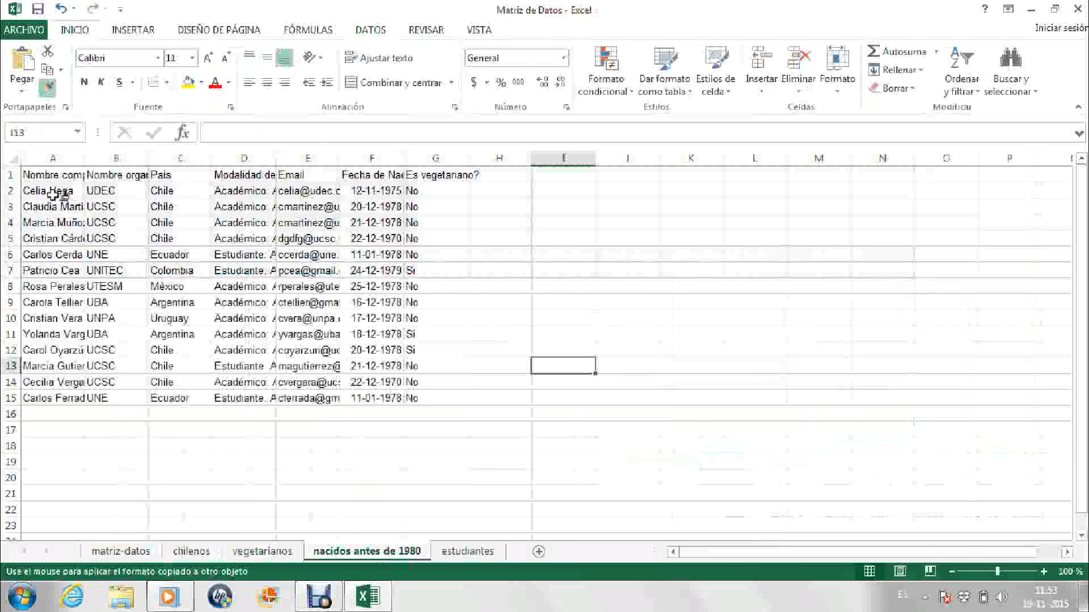
mouse_move(51, 175)
mouse_down()
mouse_move(91, 193)
mouse_move(448, 255)
mouse_move(461, 384)
mouse_move(441, 400)
mouse_up()
click(627, 416)
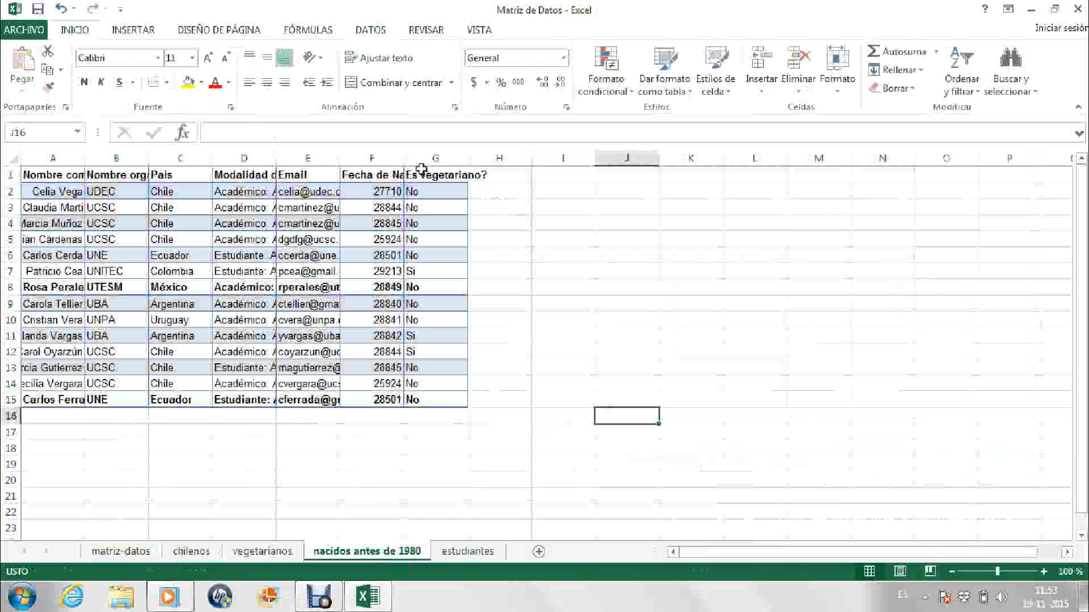
Autofit the widths of columns A, B, C, D and F on the nacidos antes de 1980 sheet.
double_click(81, 161)
double_click(181, 158)
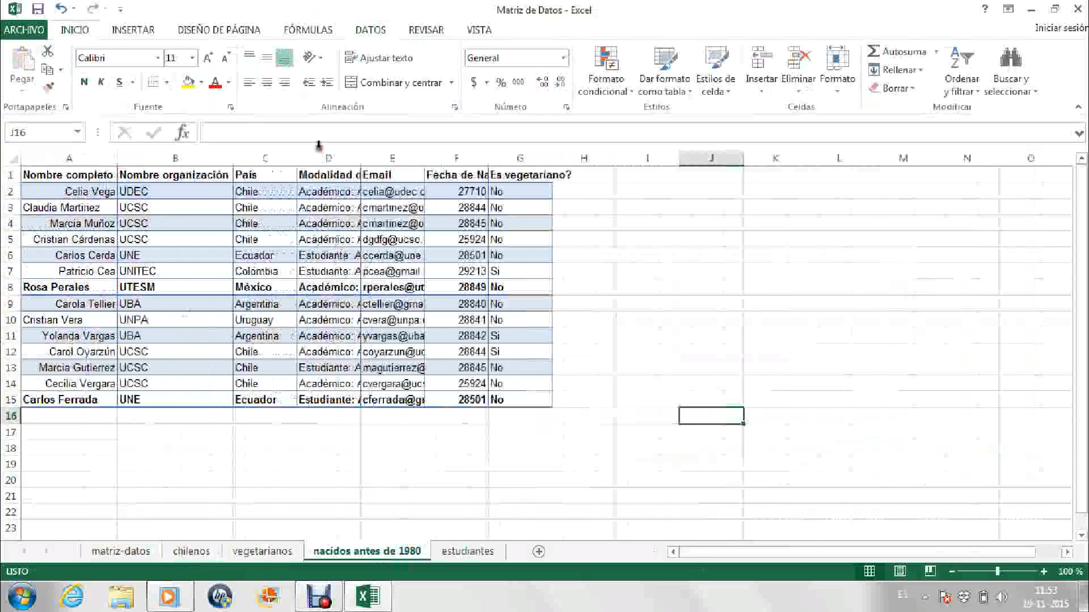
double_click(289, 158)
double_click(342, 158)
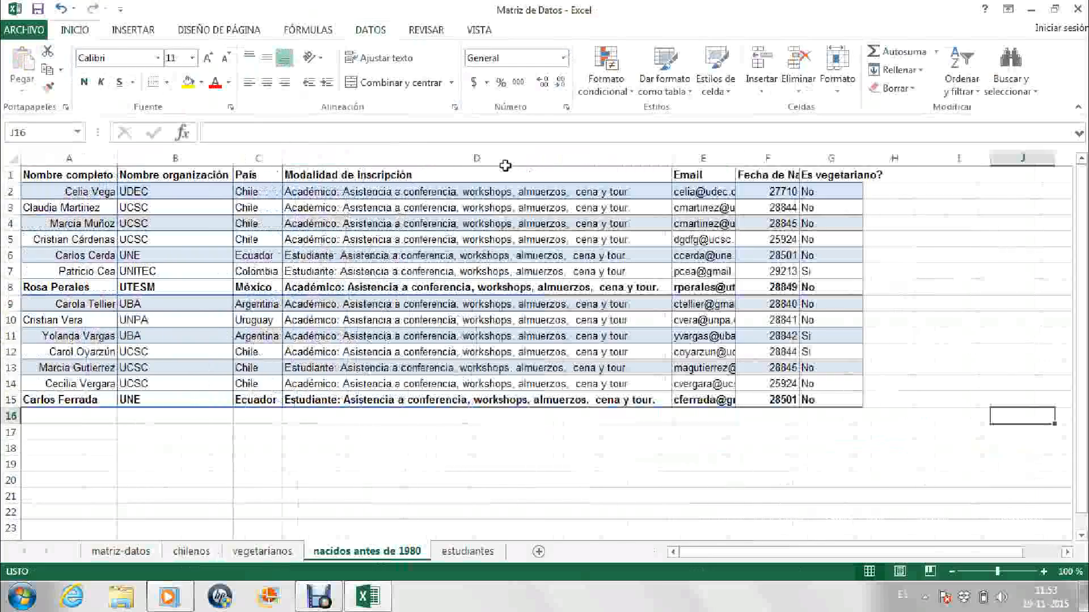
double_click(799, 156)
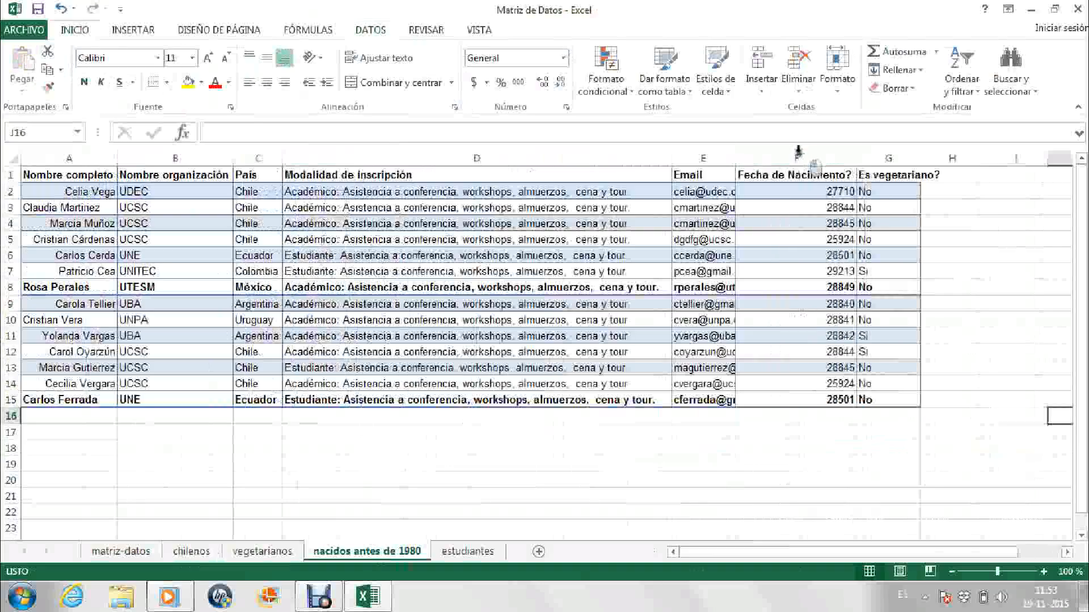
click(670, 478)
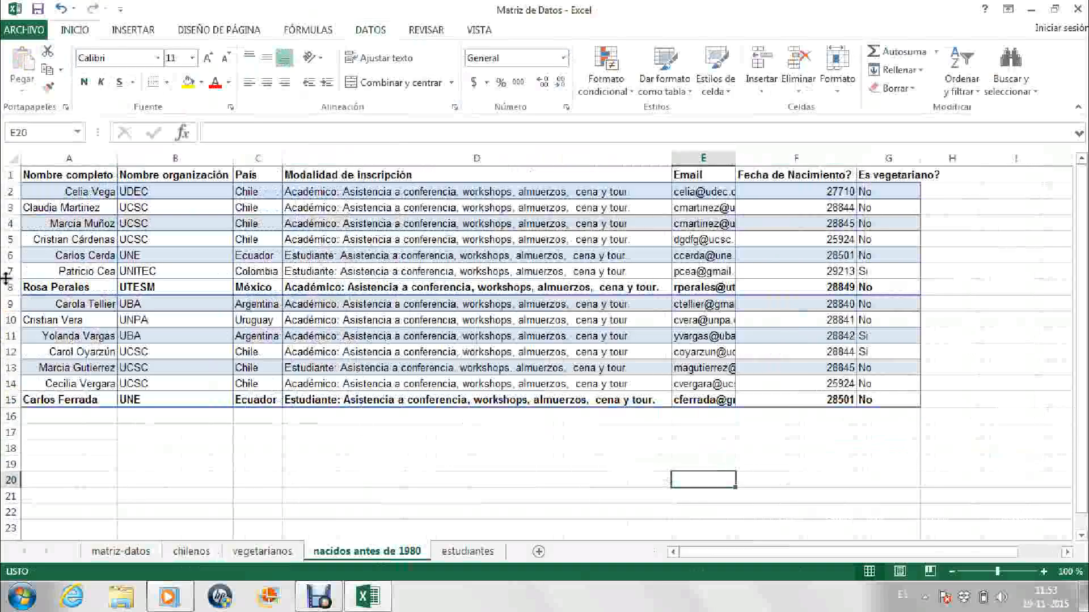
Left-align the full names in A2:A15 on the nacidos antes de 1980 sheet.
drag(85, 192, 80, 399)
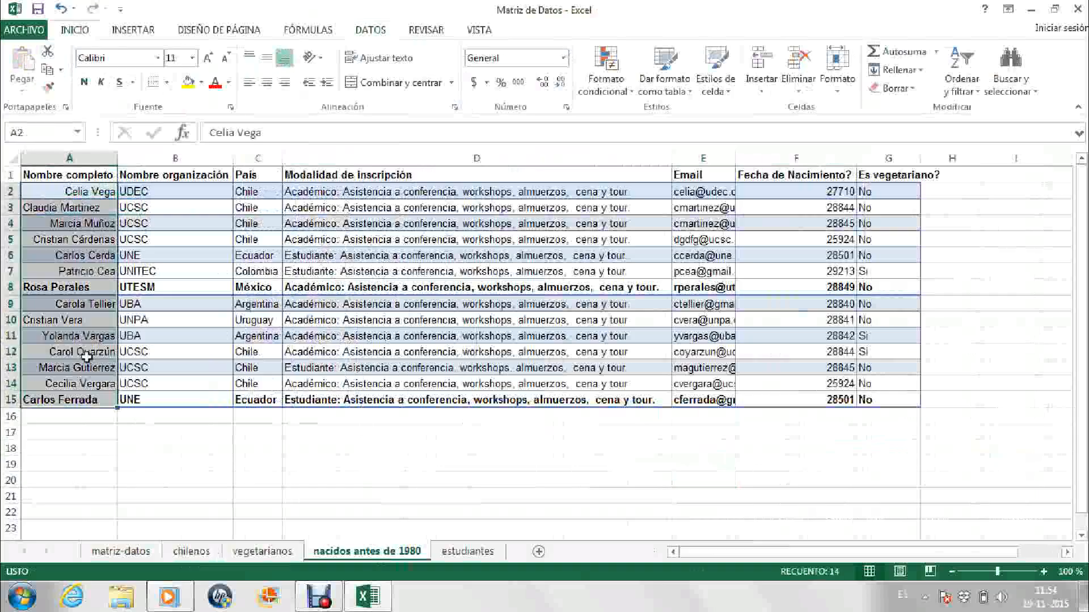
click(253, 84)
click(214, 522)
Copy the formatting of row 7 (A7:G7) onto the bold row 8 (A8:G8).
click(95, 287)
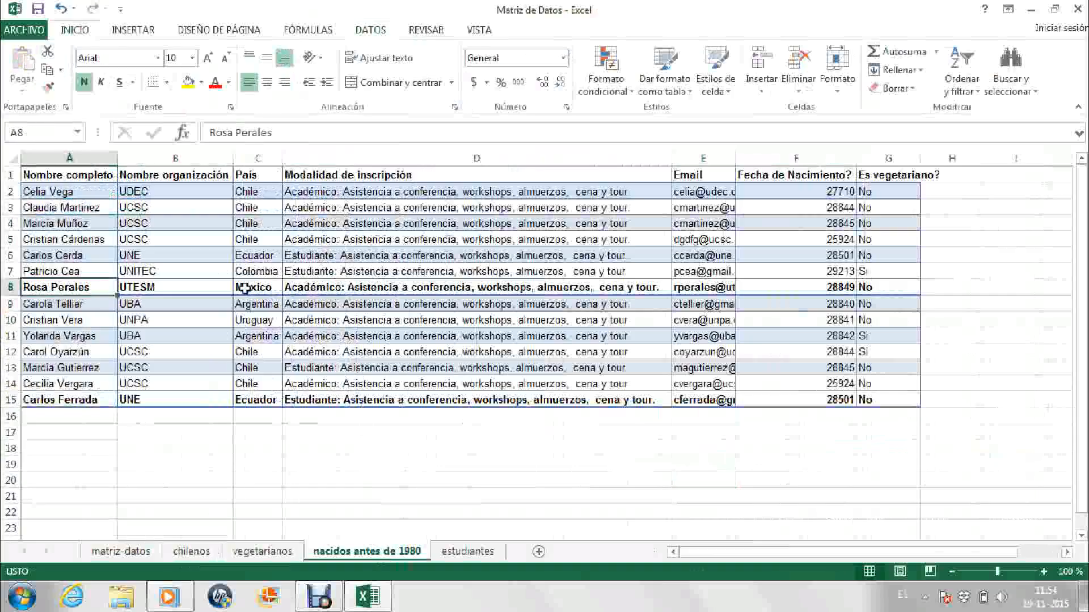
click(290, 291)
click(720, 287)
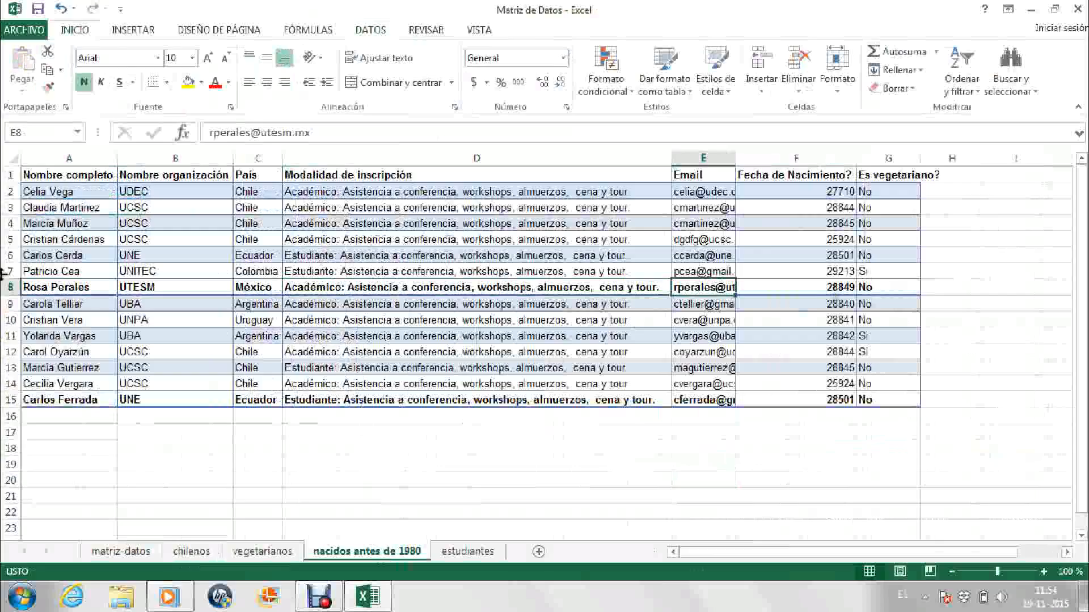
drag(40, 271, 890, 270)
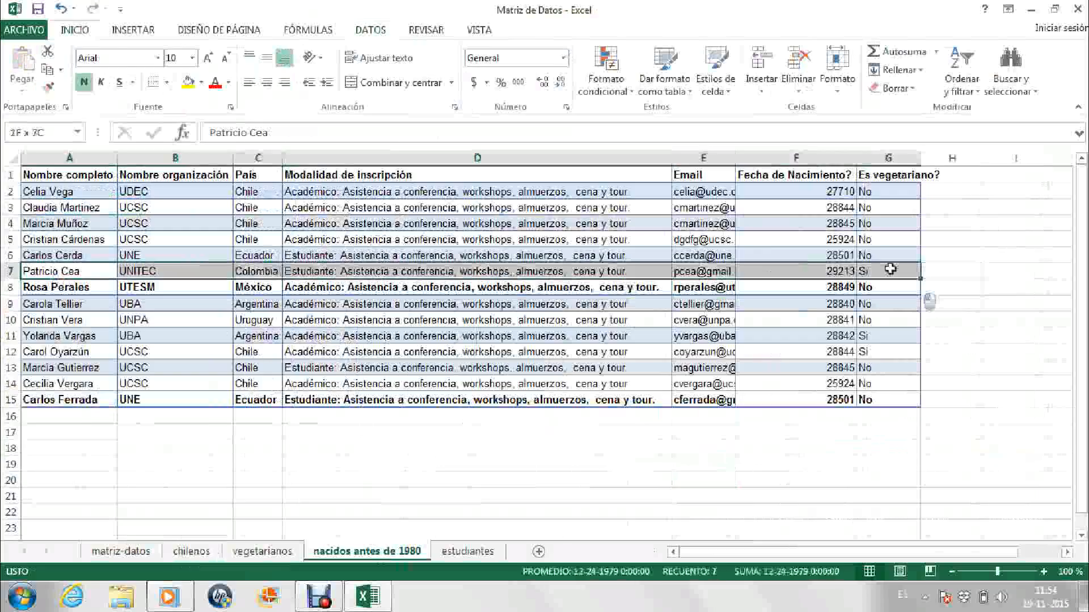
click(49, 87)
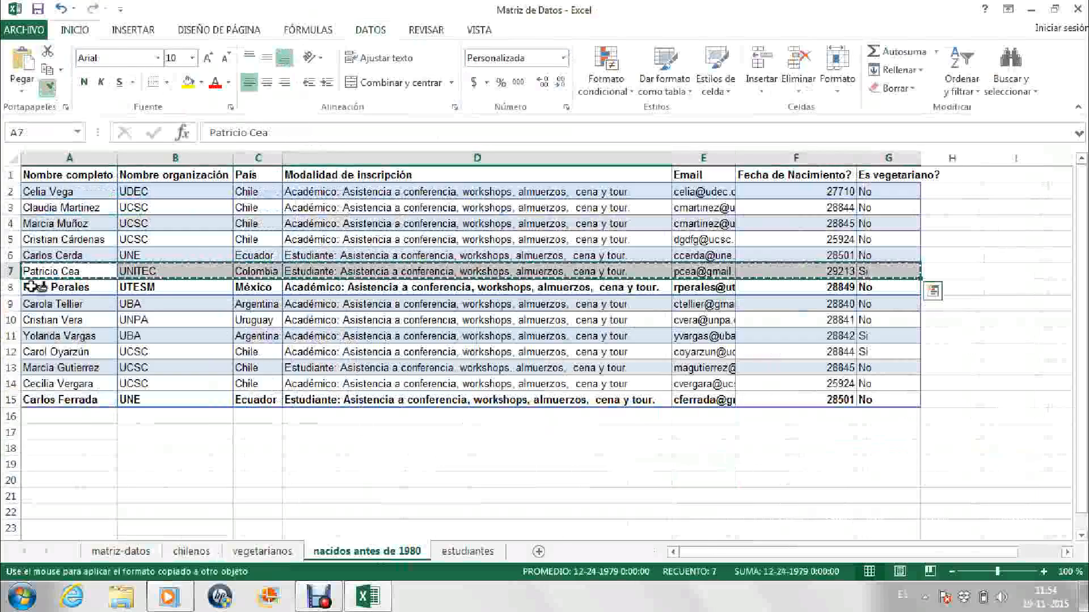
mouse_move(34, 287)
mouse_down()
mouse_move(253, 287)
mouse_move(766, 319)
mouse_move(899, 287)
mouse_up()
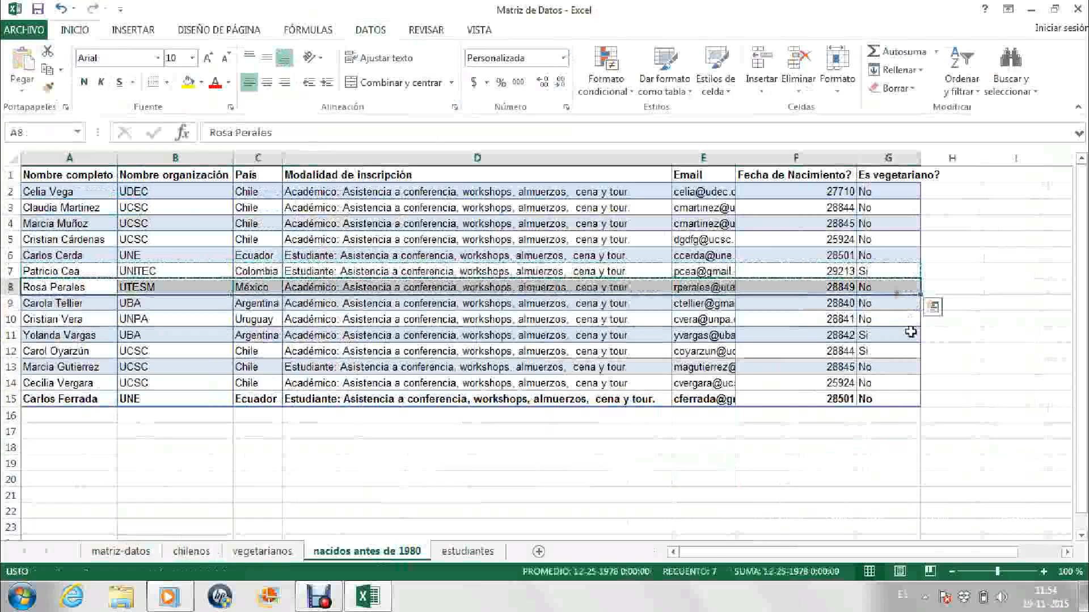
Copy the formatting of row 14 (A14:G14) onto the bold row 15 (A15:G15) of the nacidos antes de 1980 sheet.
click(884, 447)
click(79, 479)
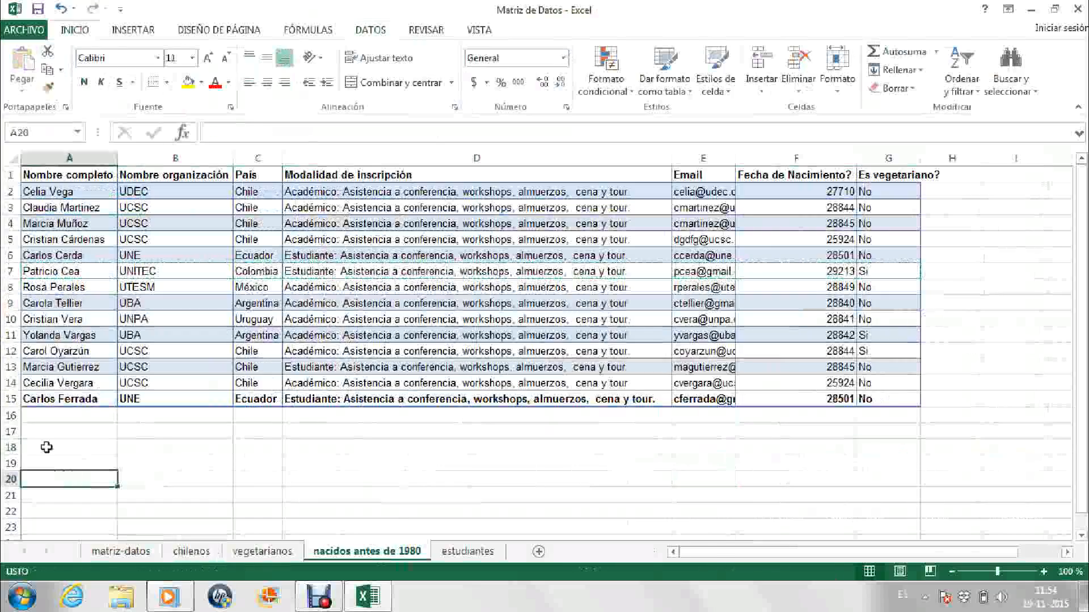
drag(45, 383, 910, 381)
click(48, 86)
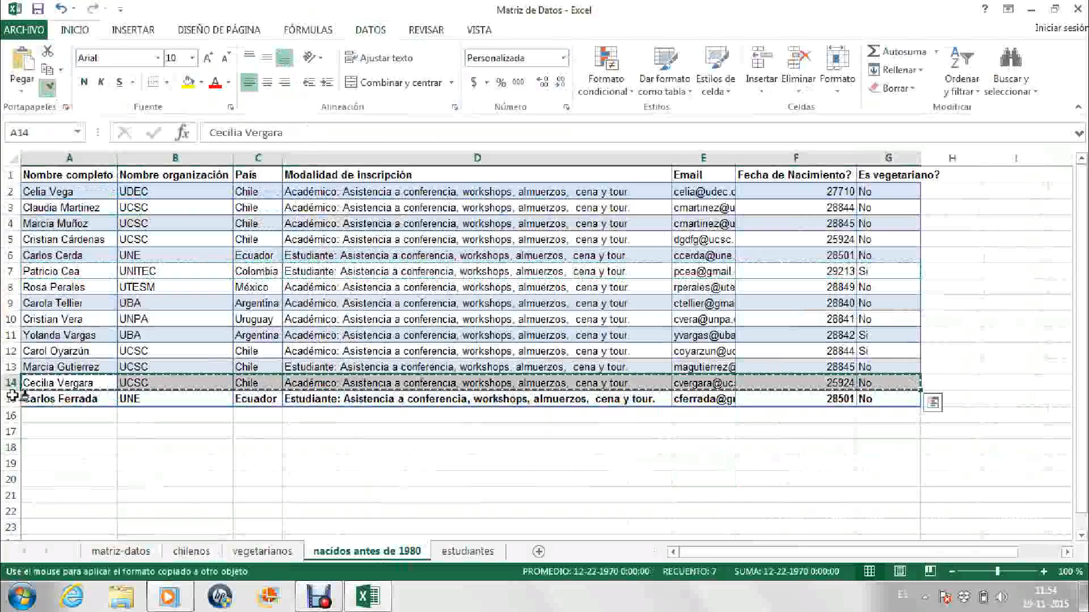
drag(17, 398, 885, 400)
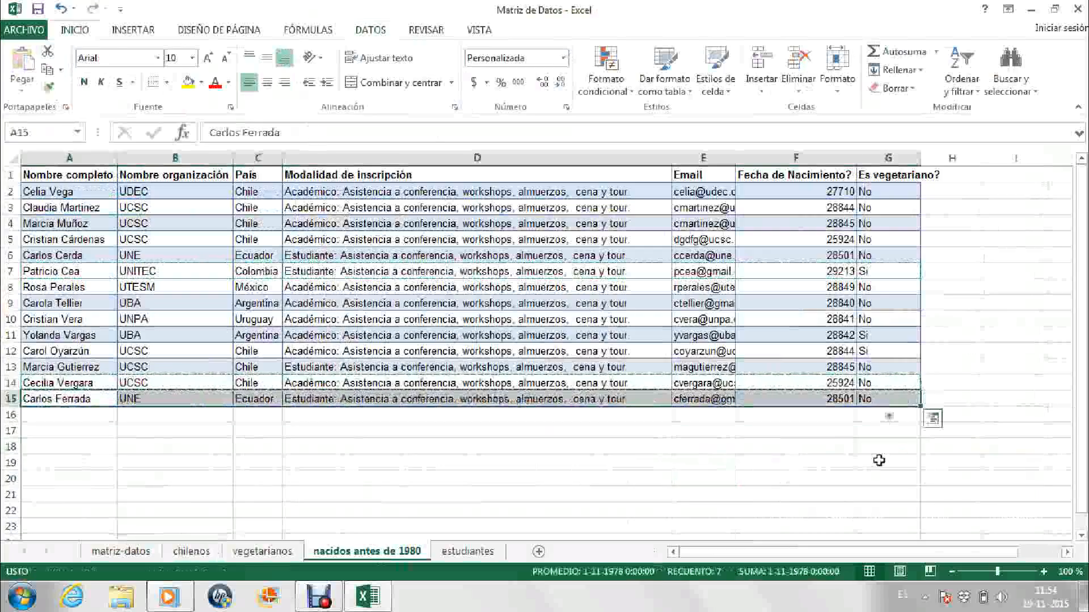
click(881, 462)
drag(383, 484, 366, 495)
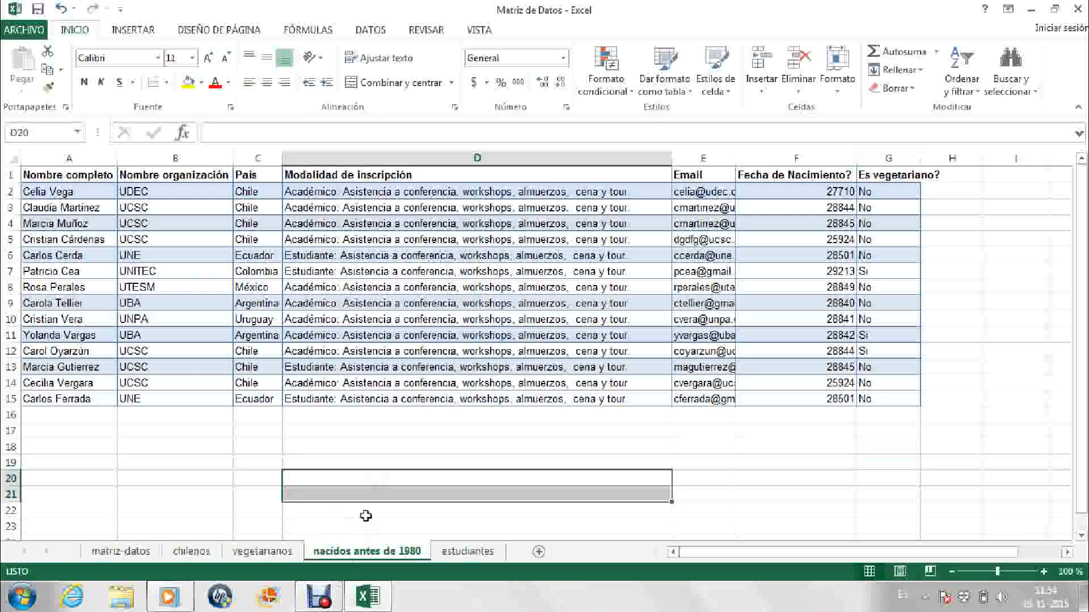
Remove the Fecha de Nacimiento filter on the matriz-datos sheet to include all records again.
click(468, 551)
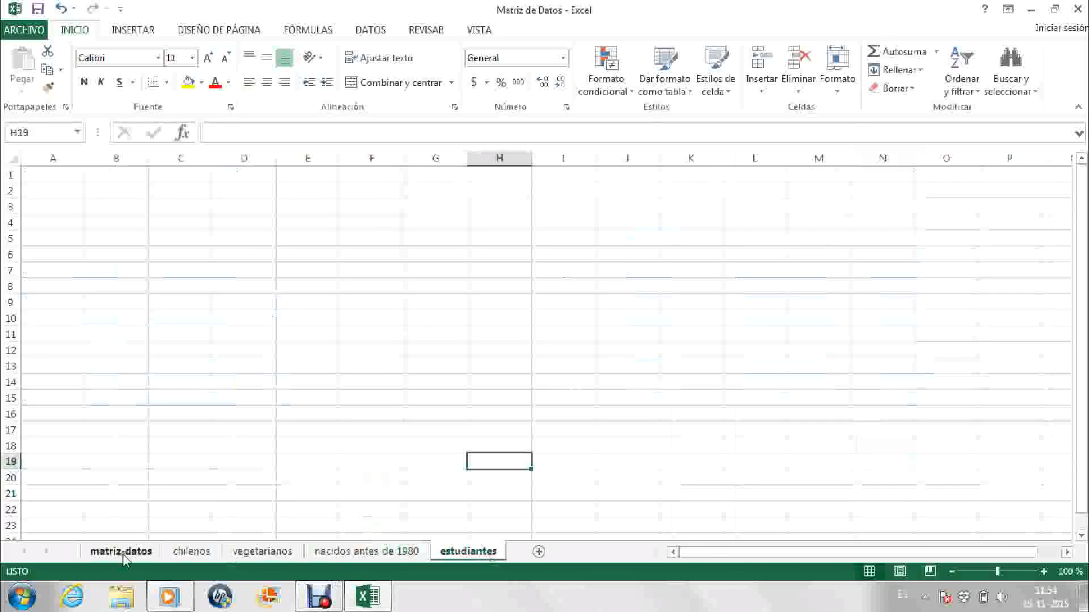
click(122, 551)
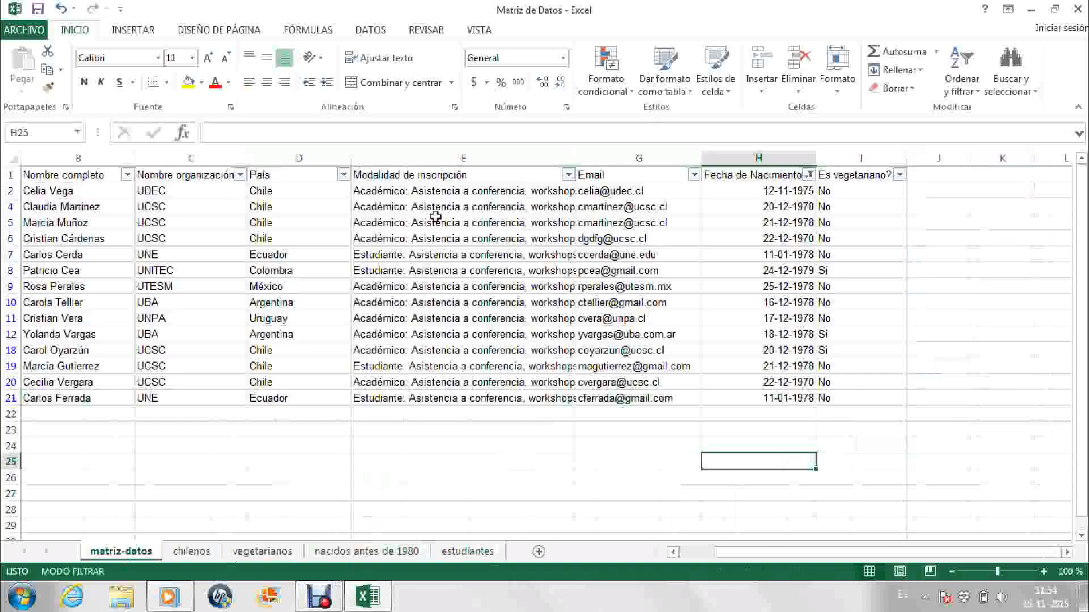
click(810, 175)
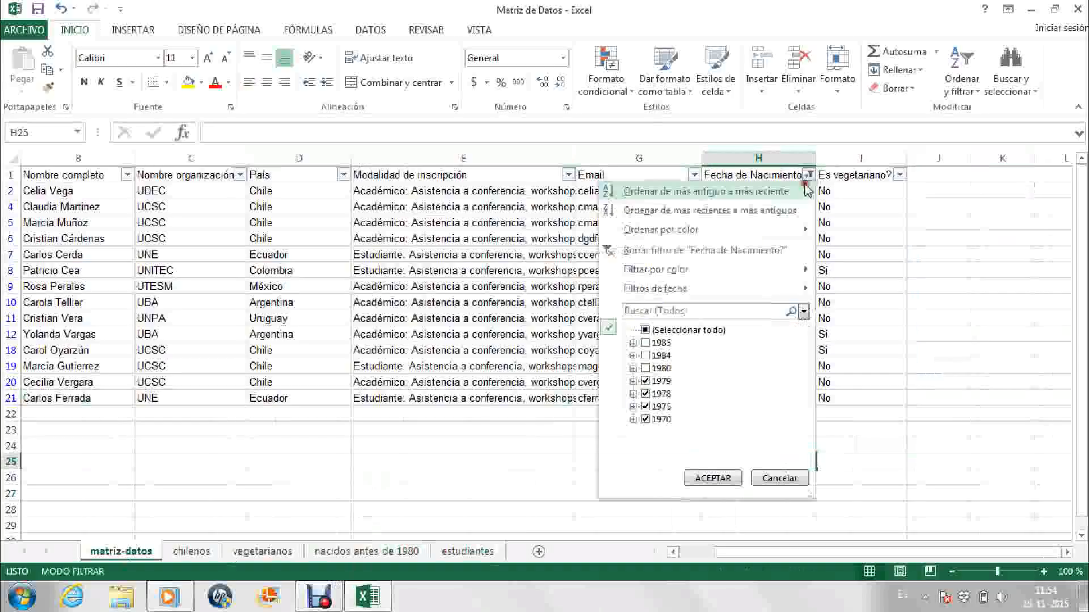
click(725, 478)
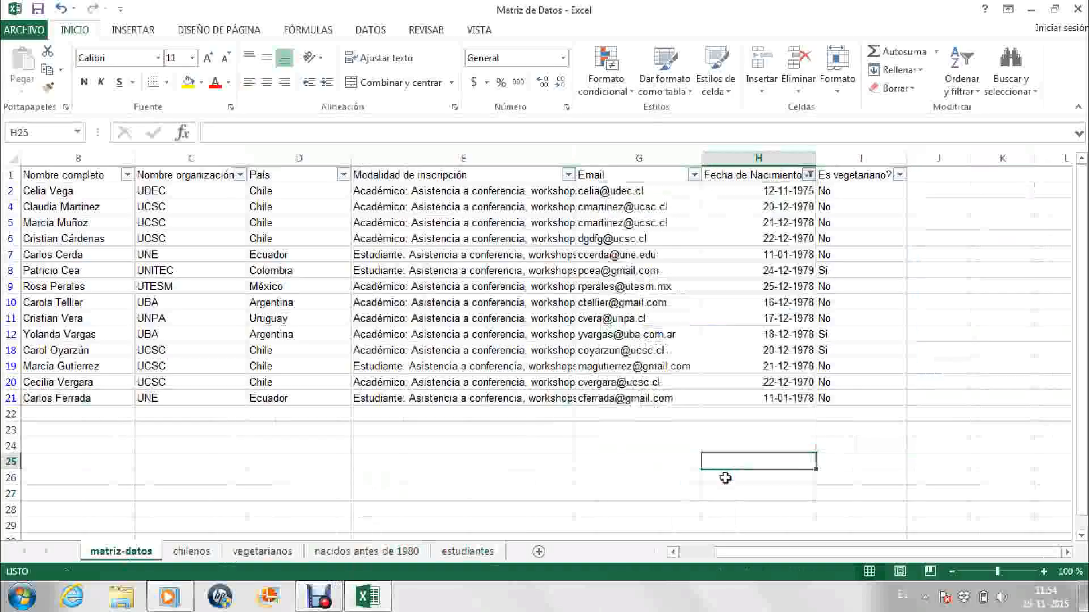
click(669, 478)
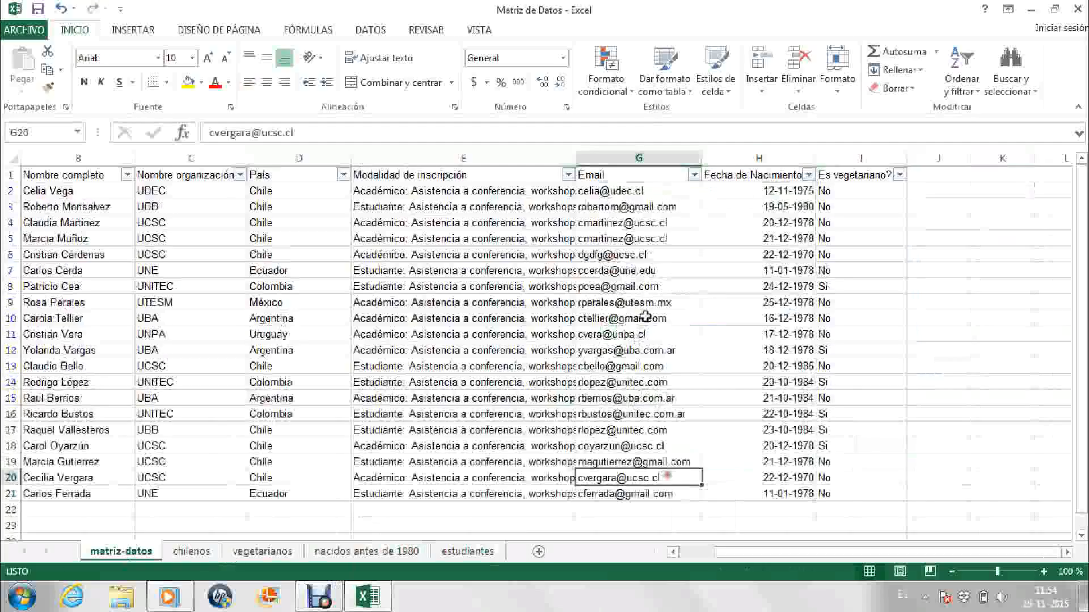
Filter the Modalidad de inscripción column of matriz-datos to show only the Estudiante entries.
click(567, 175)
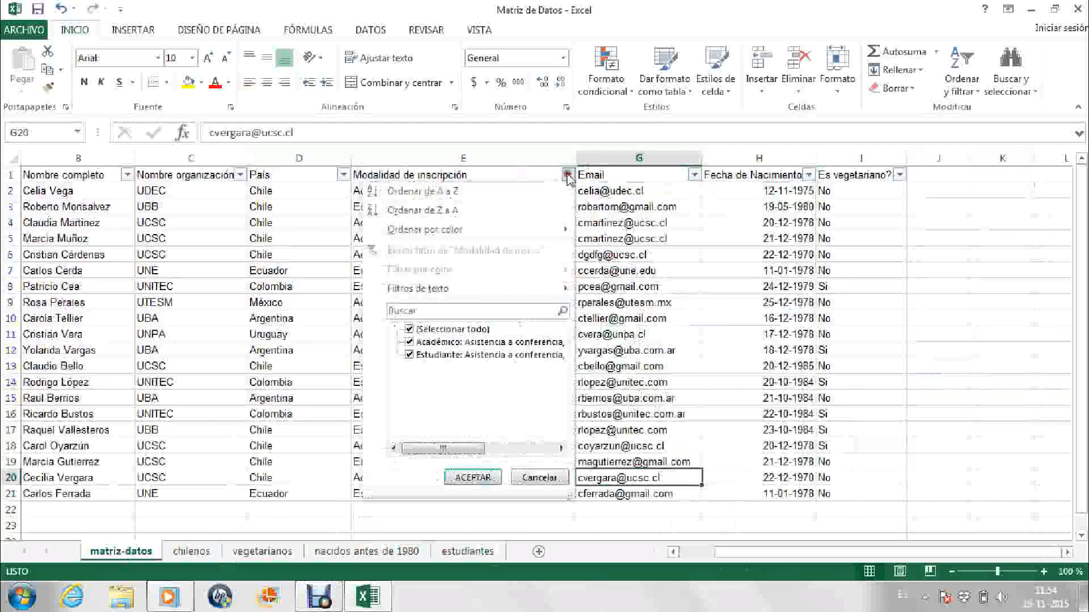
click(431, 357)
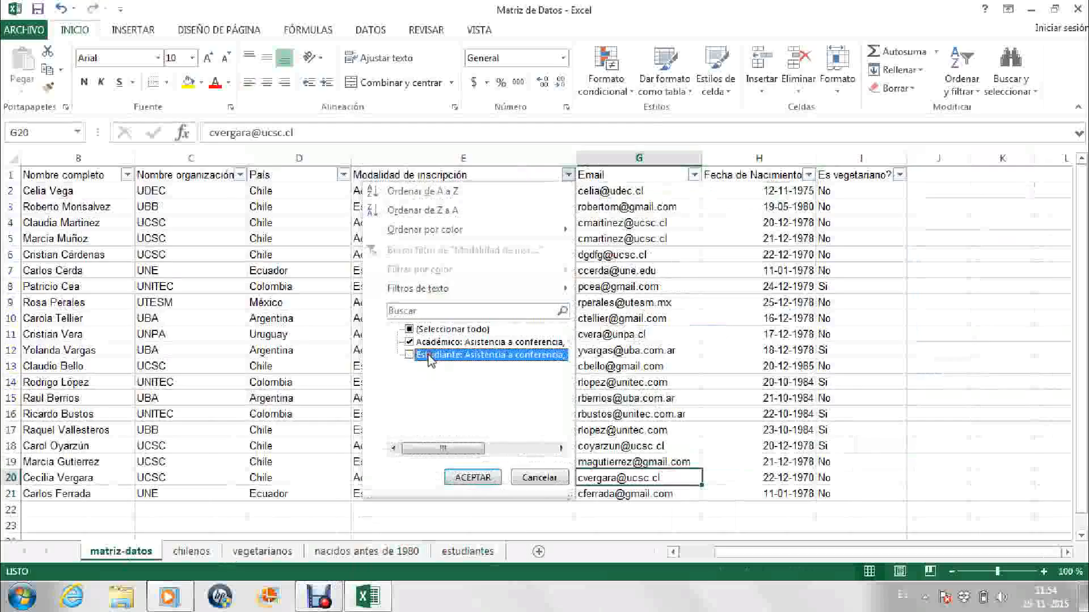
click(429, 355)
click(448, 342)
click(452, 477)
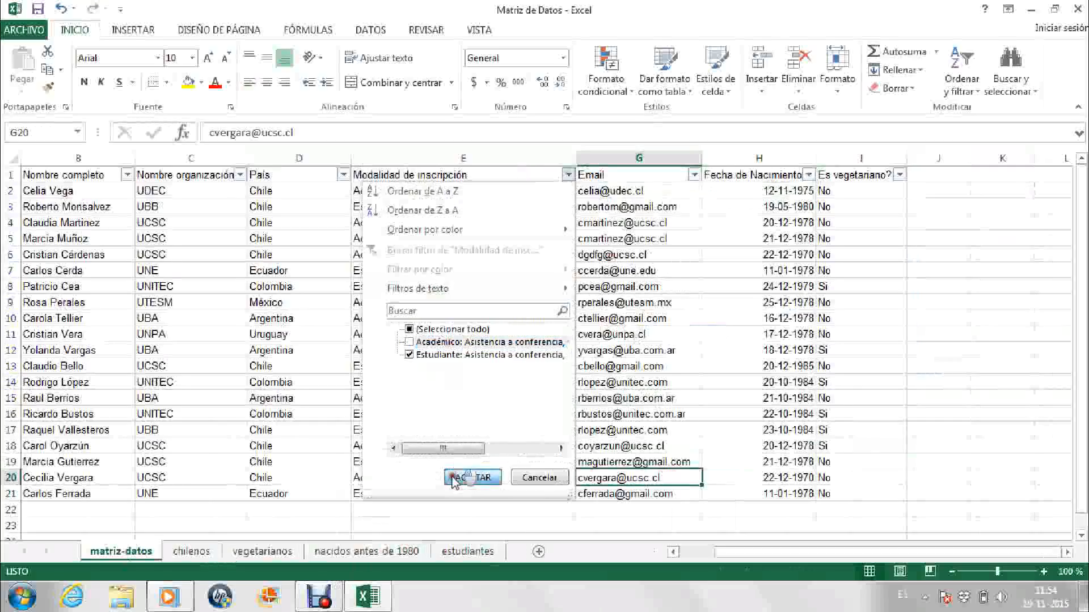
click(453, 477)
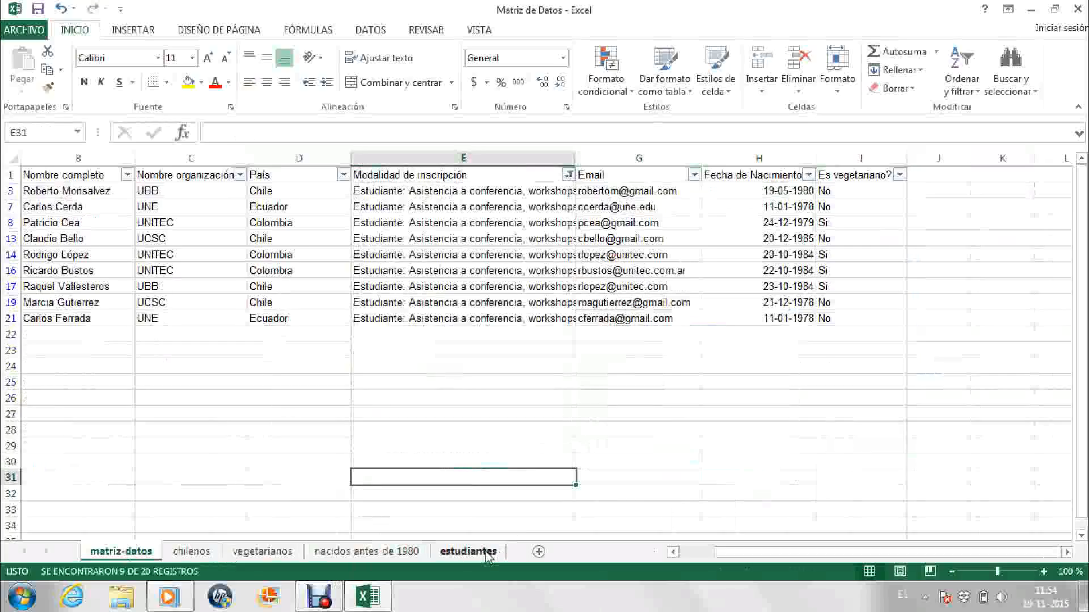
click(510, 443)
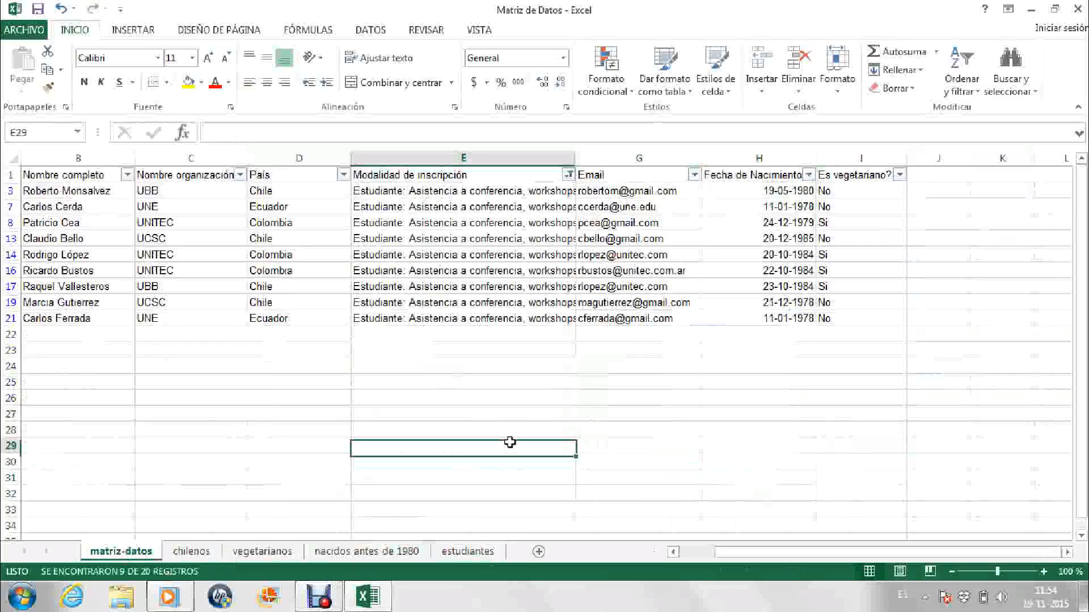
Rename the estudiantes sheet to estudiantes-vegetarianos.
click(471, 551)
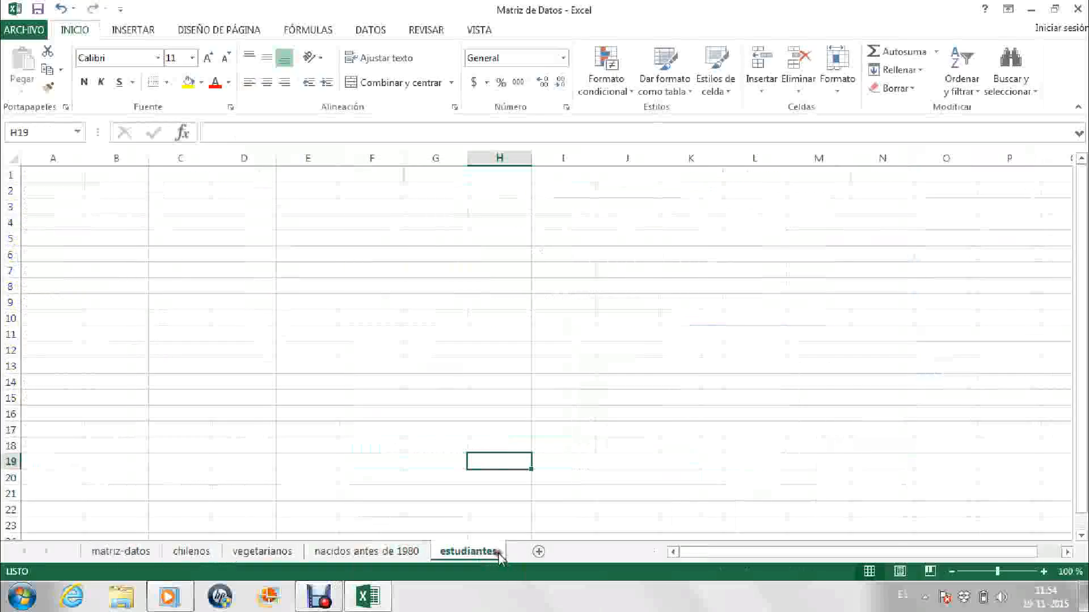
double_click(497, 552)
click(499, 552)
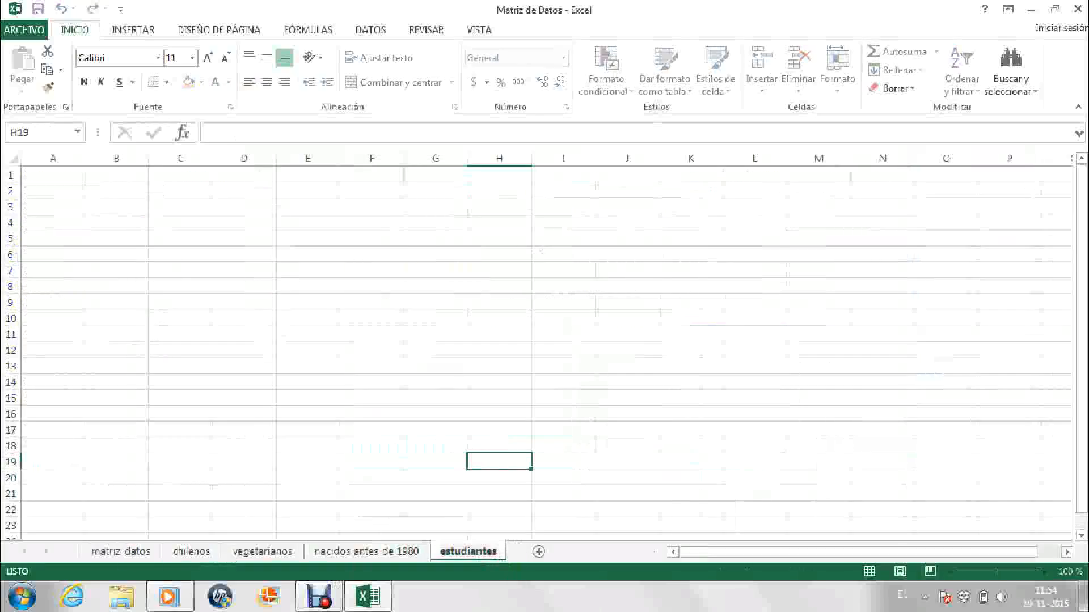
text(-)
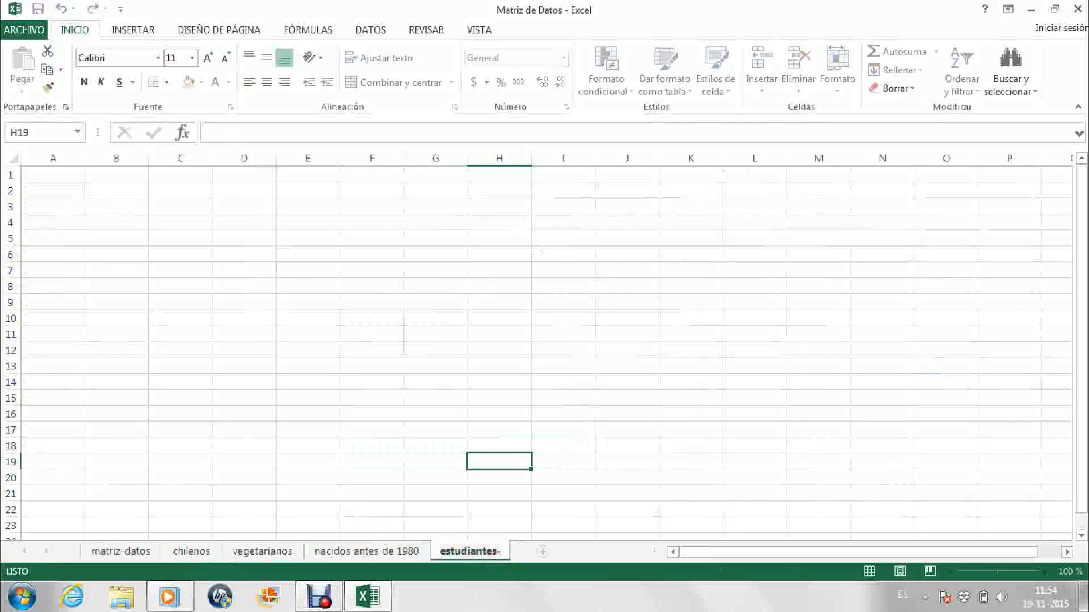
text(vegetarianos)
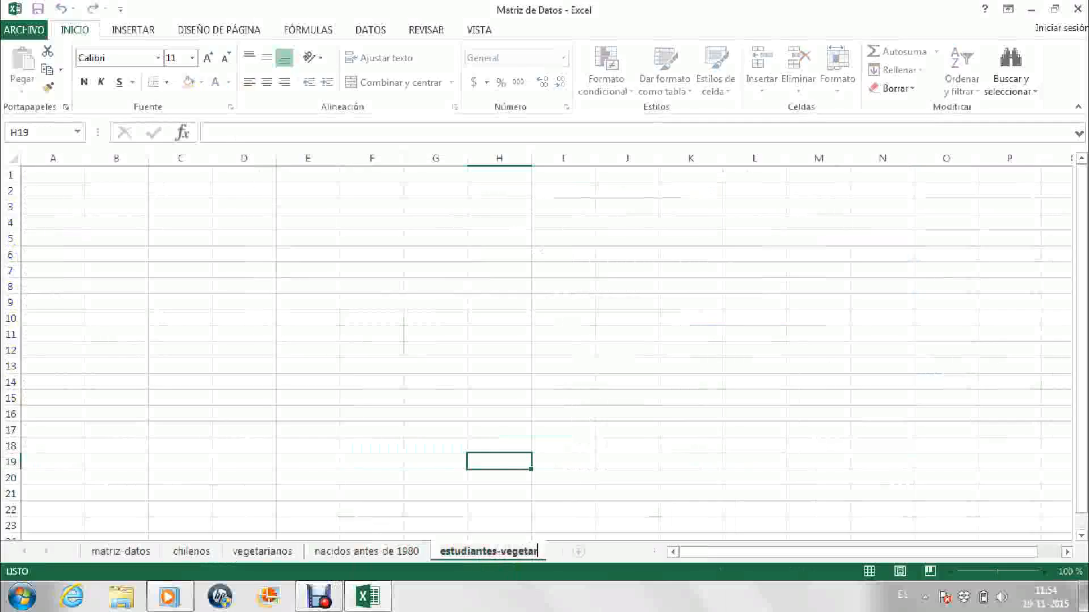
click(592, 254)
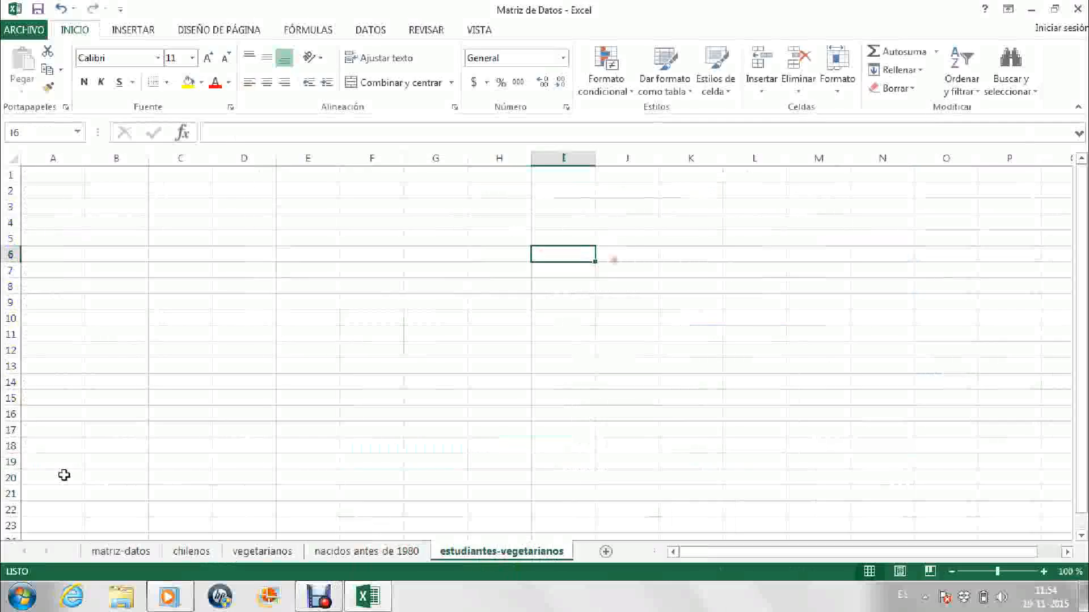
Filter the Es vegetariano? column of matriz-datos to show only the Si entries.
click(122, 552)
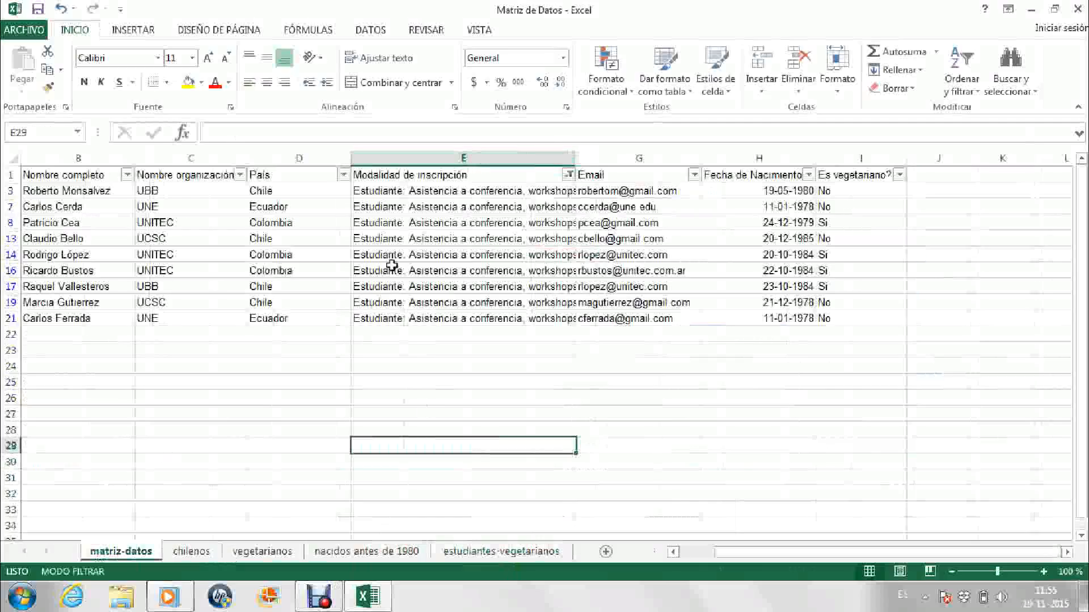
click(900, 175)
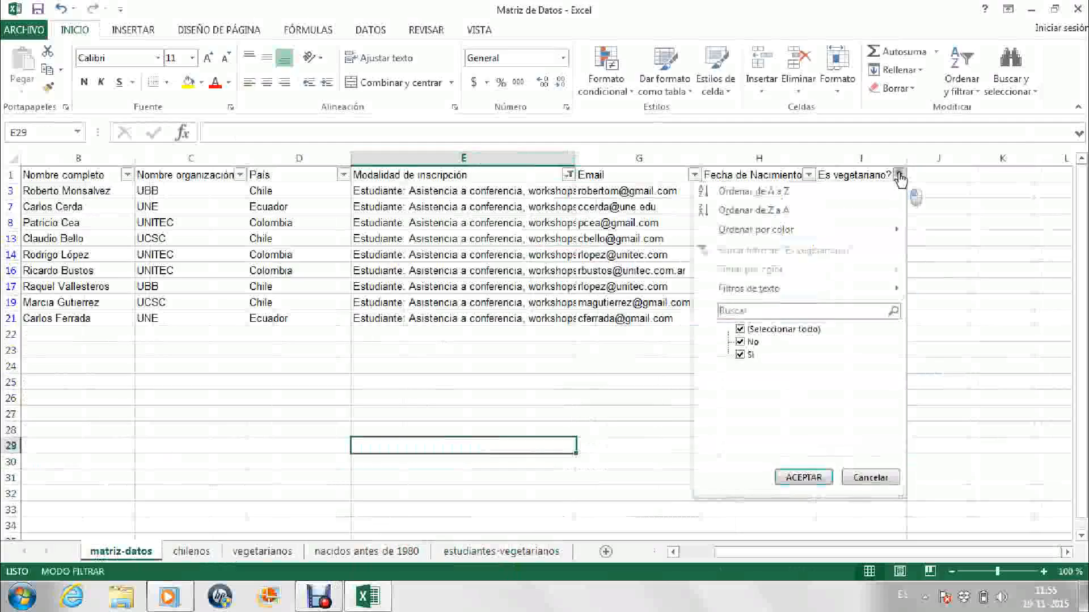
click(740, 329)
click(740, 355)
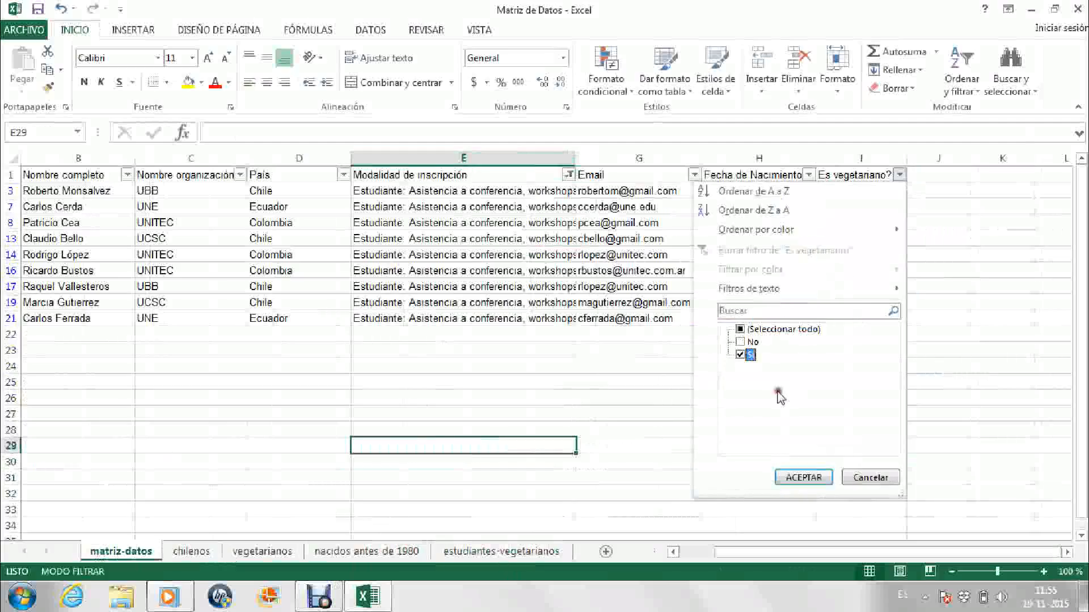
click(800, 478)
Copy the filtered records in columns B to I to cell A1 of the estudiantes-vegetarianos sheet, and open the chilenos sheet.
drag(56, 191, 855, 241)
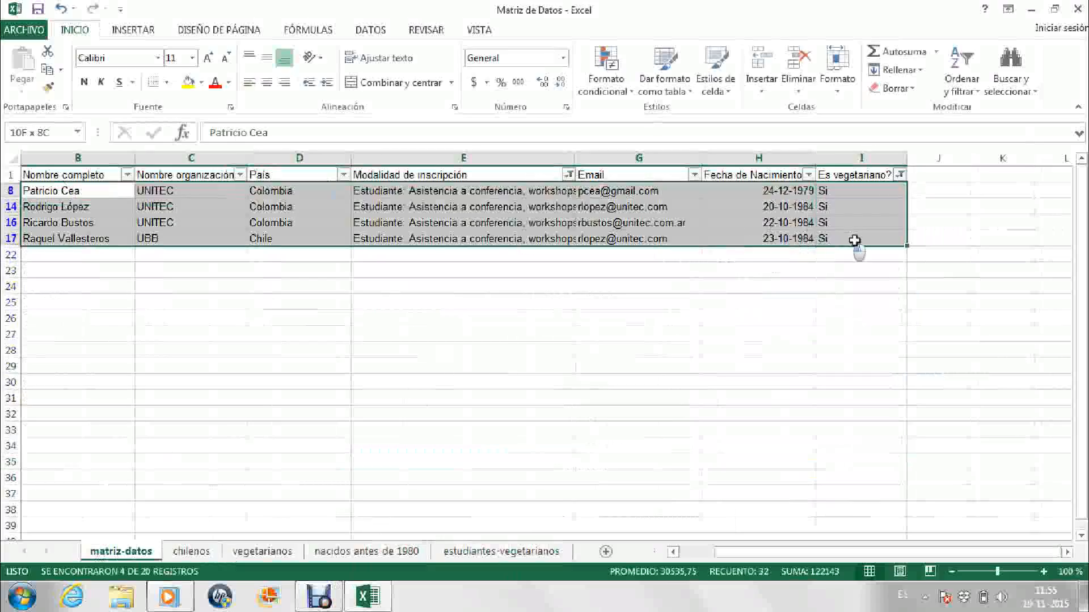
key(ctrl+c)
click(470, 549)
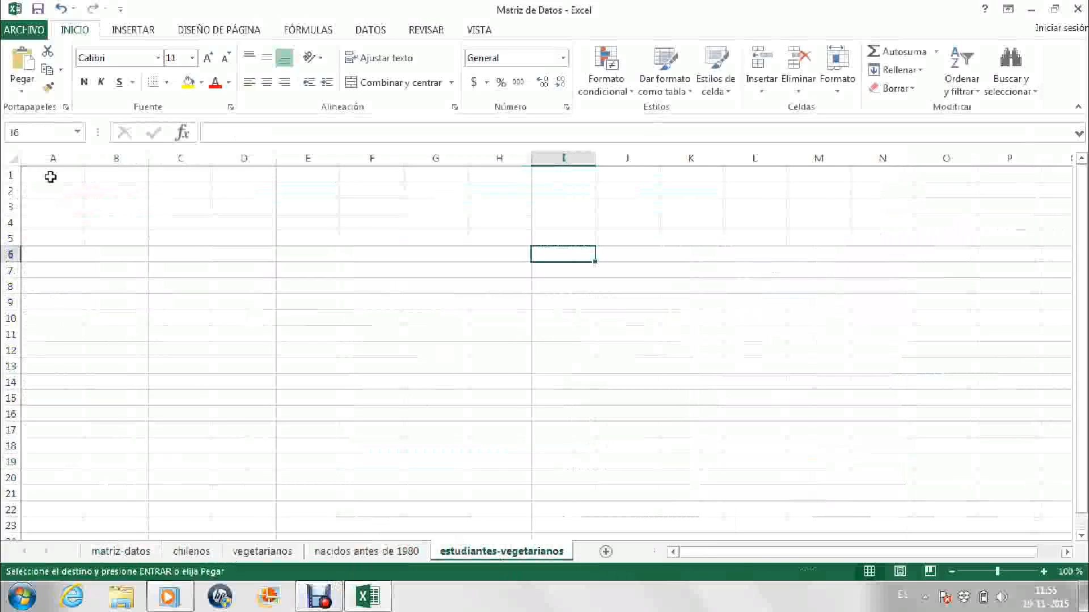
click(49, 176)
key(ctrl+v)
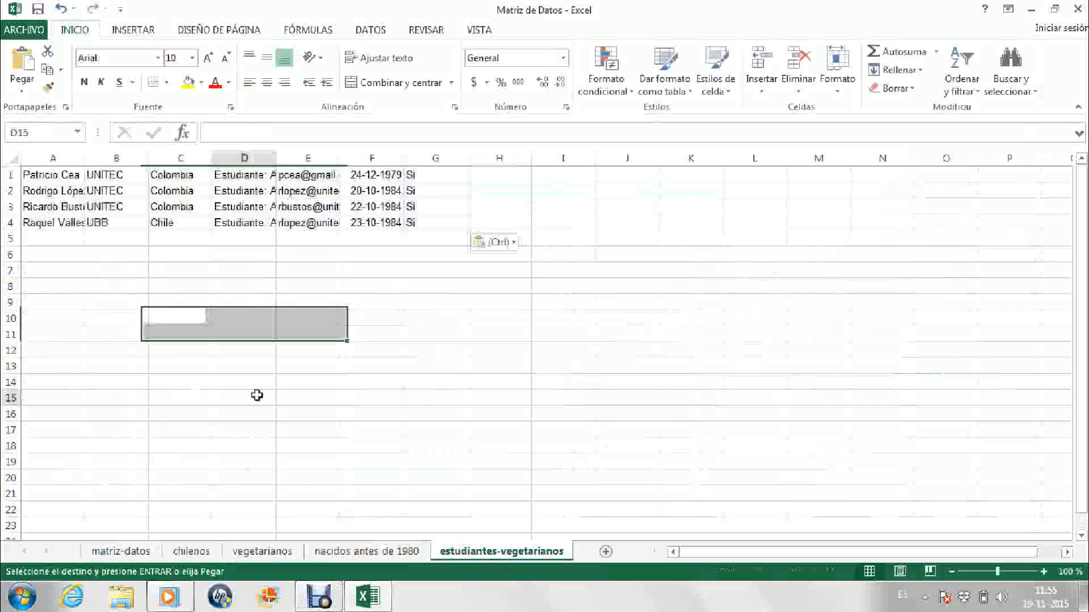
click(255, 394)
click(204, 556)
drag(48, 176, 1033, 332)
key(ctrl+c)
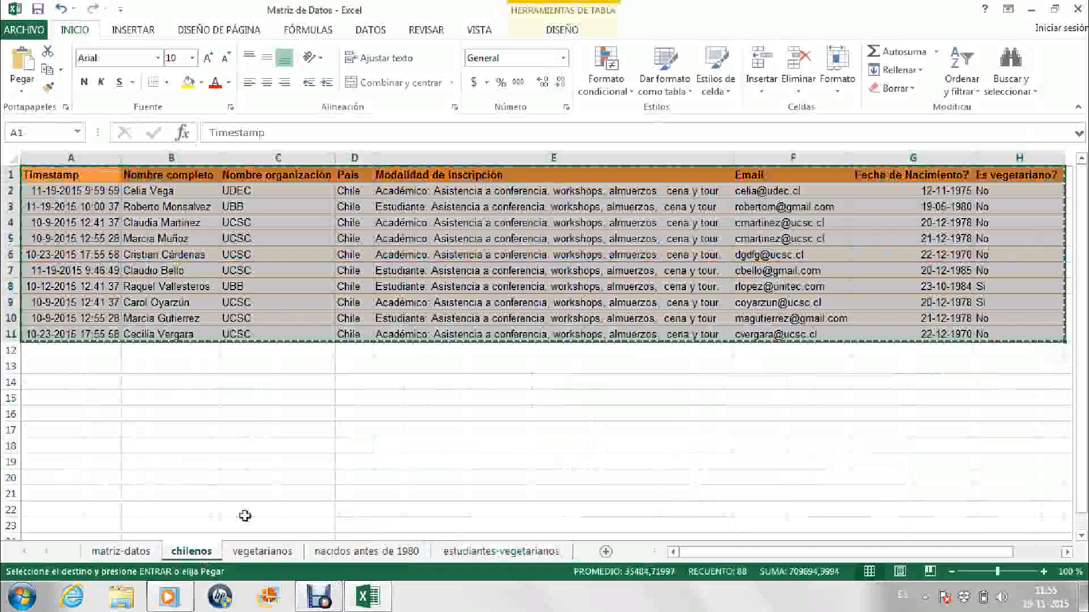
click(296, 432)
key(Escape)
Copy the formatting of A2:E10 on the chilenos sheet onto A1:G4 of the estudiantes-vegetarianos sheet.
drag(69, 189, 535, 316)
click(48, 88)
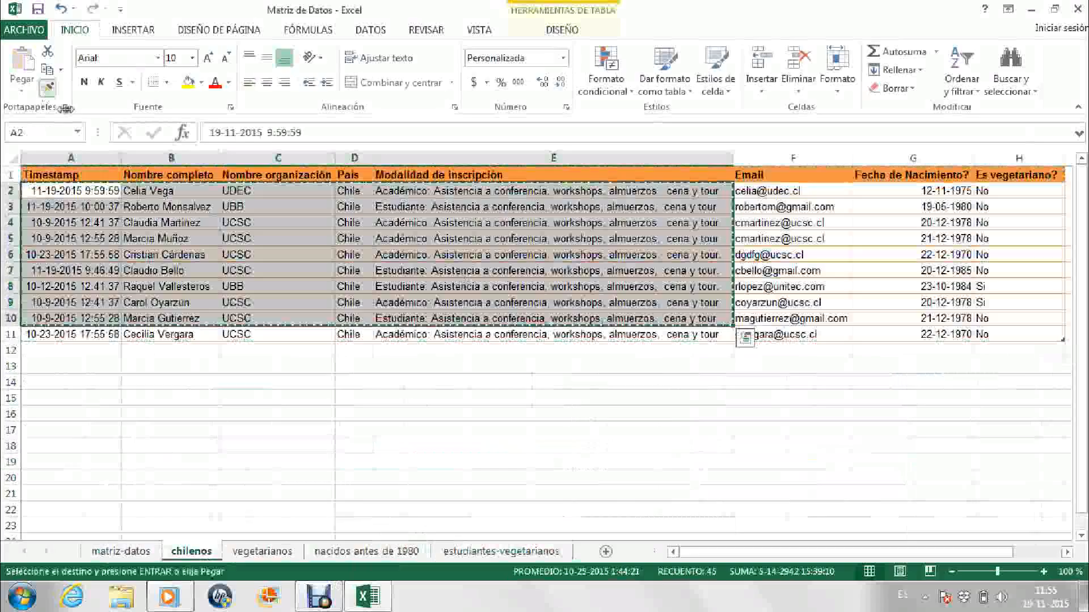
click(520, 549)
drag(82, 176, 425, 222)
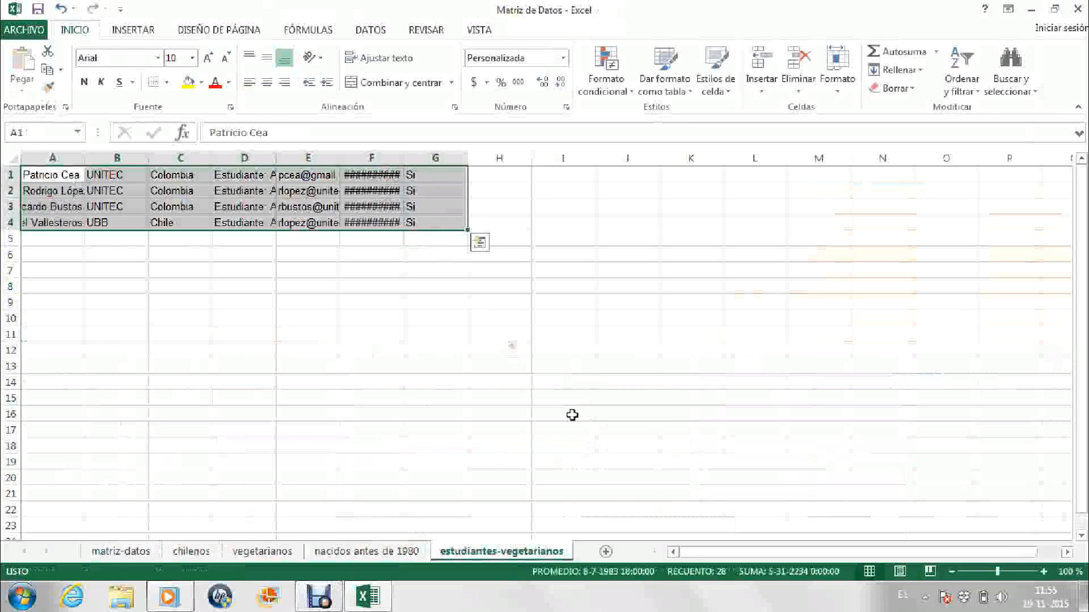
Autofit the widths of columns F, A and B on the estudiantes-vegetarianos sheet.
double_click(402, 156)
click(467, 350)
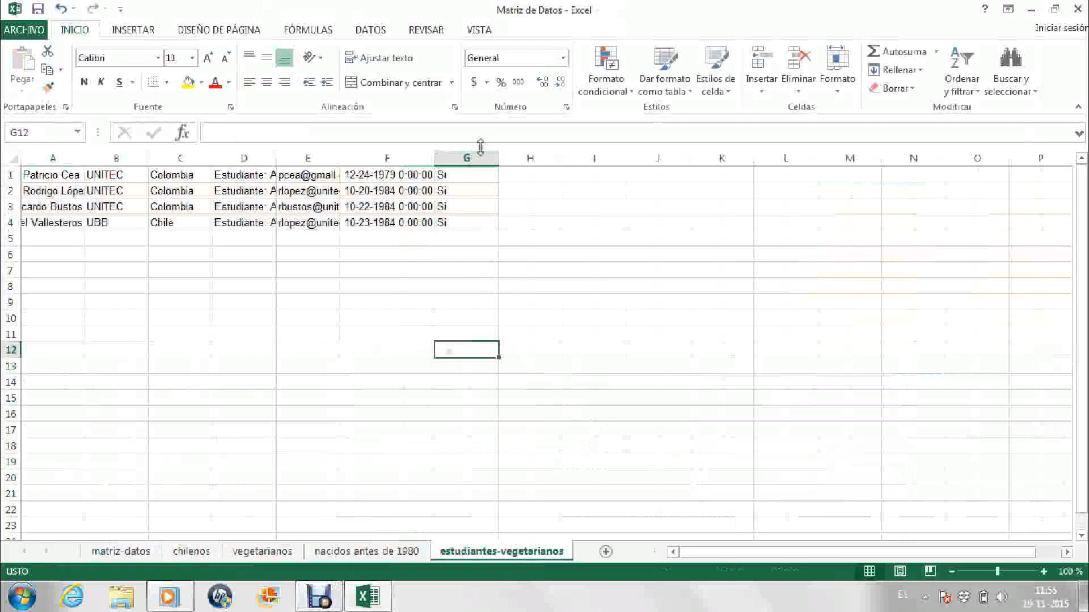
click(304, 379)
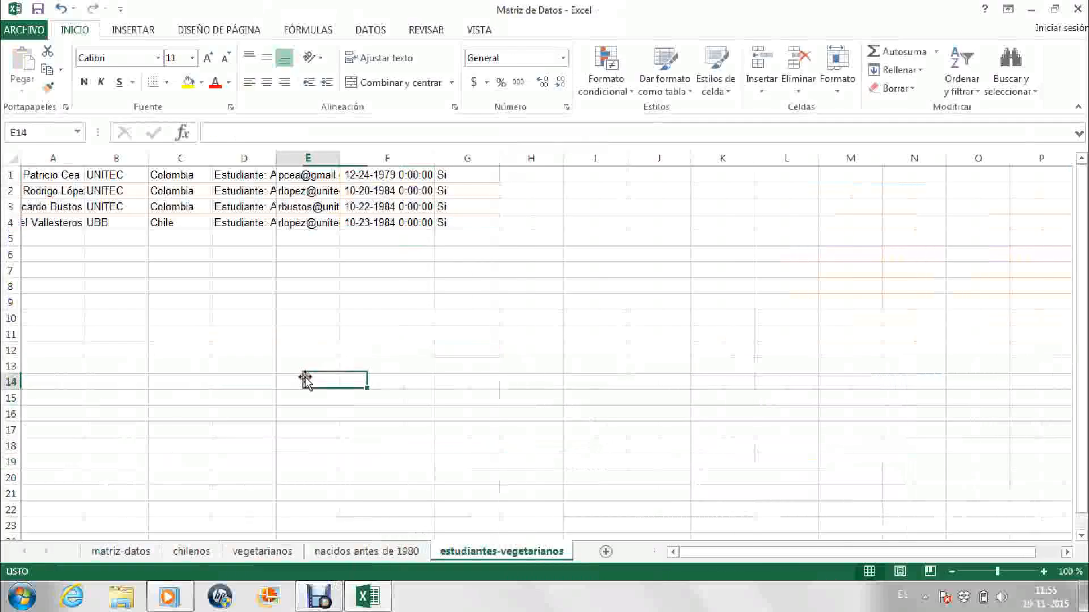
drag(78, 157, 157, 157)
Left-align the full names in A1:A4 on the estudiantes-vegetarianos sheet.
click(79, 207)
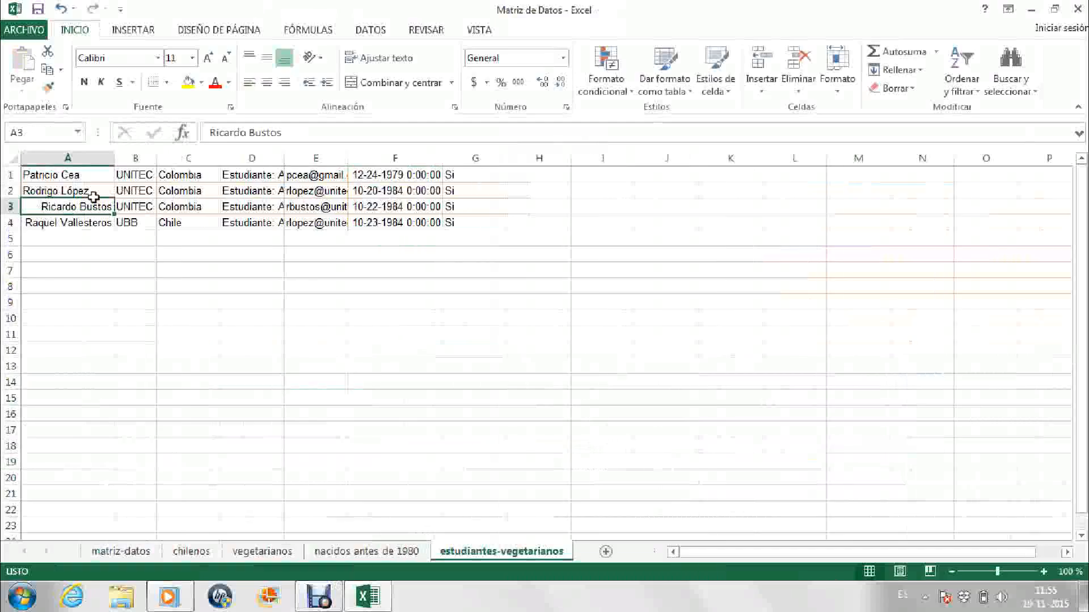
click(210, 134)
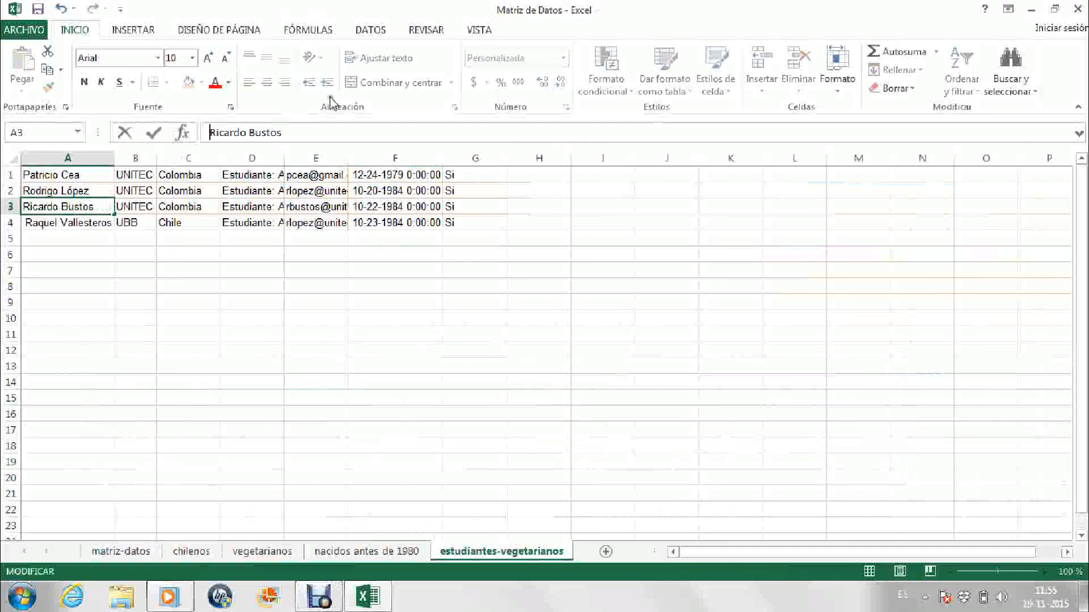
click(371, 379)
click(83, 205)
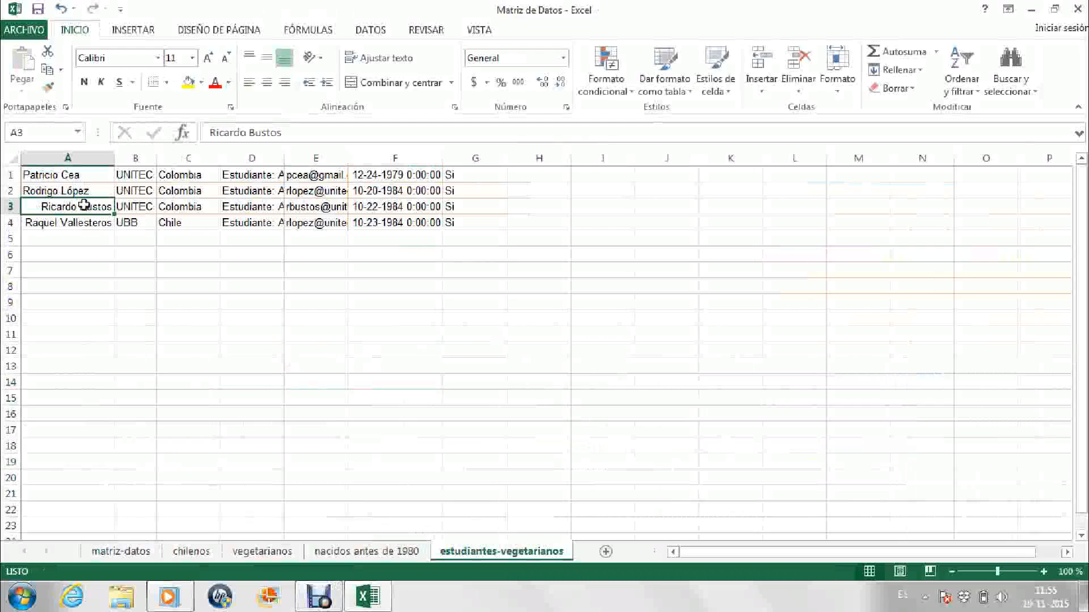
click(251, 85)
click(250, 336)
drag(47, 177, 57, 222)
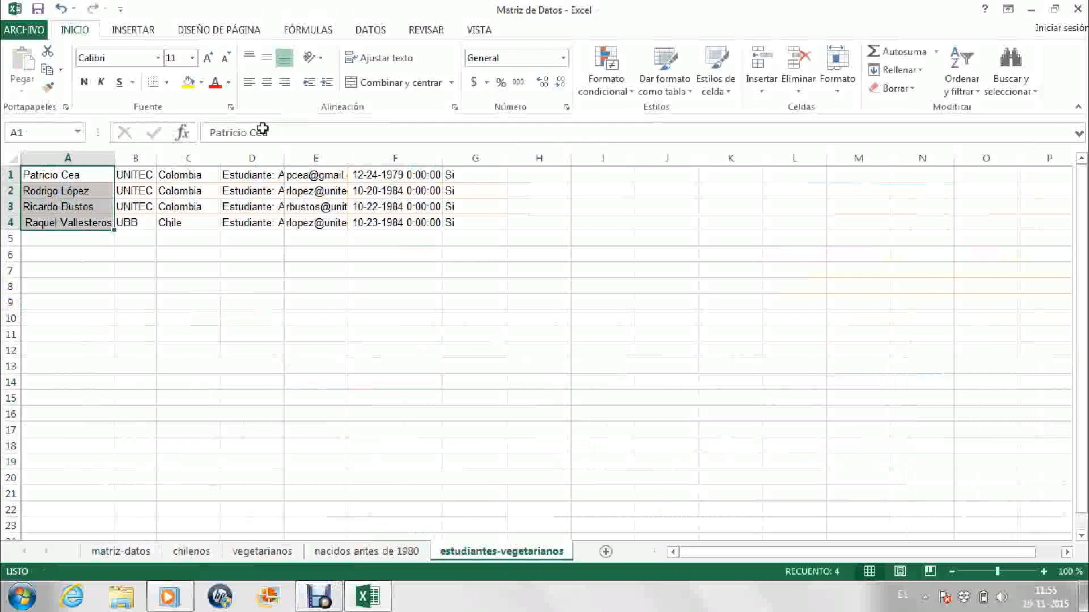
click(256, 84)
click(280, 381)
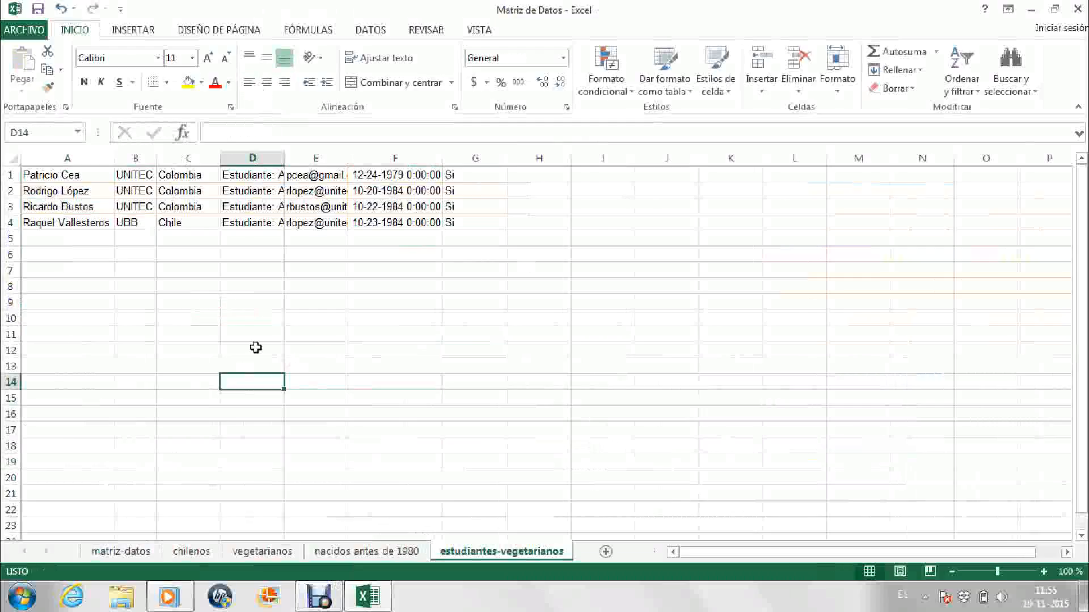
Format A1:G4 on the estudiantes-vegetarianos sheet as a table with a red banded medium style, specifying that the data has no headers.
drag(51, 176, 477, 221)
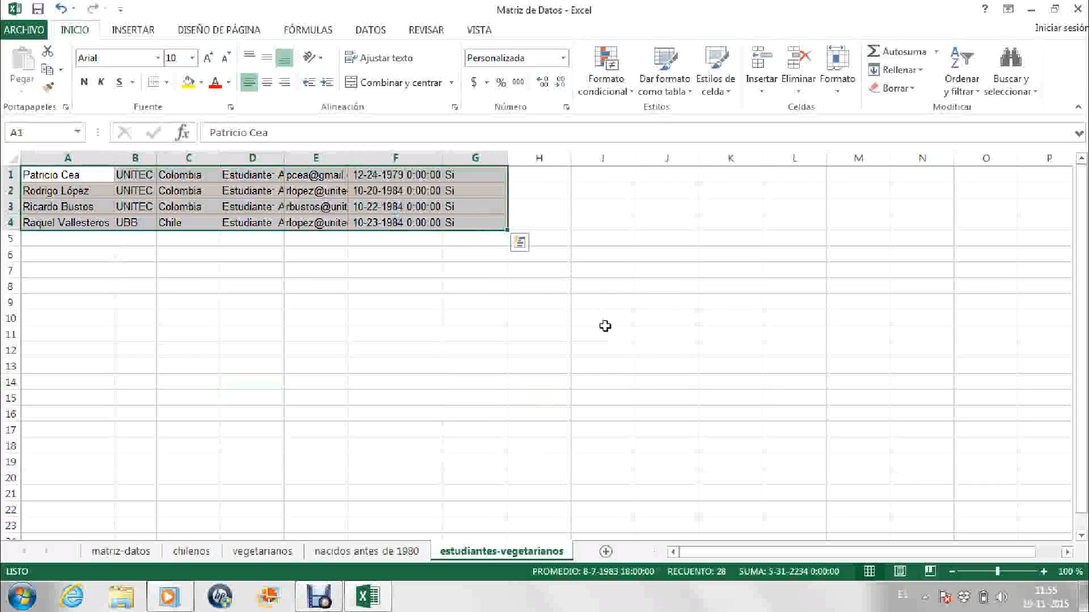
click(665, 80)
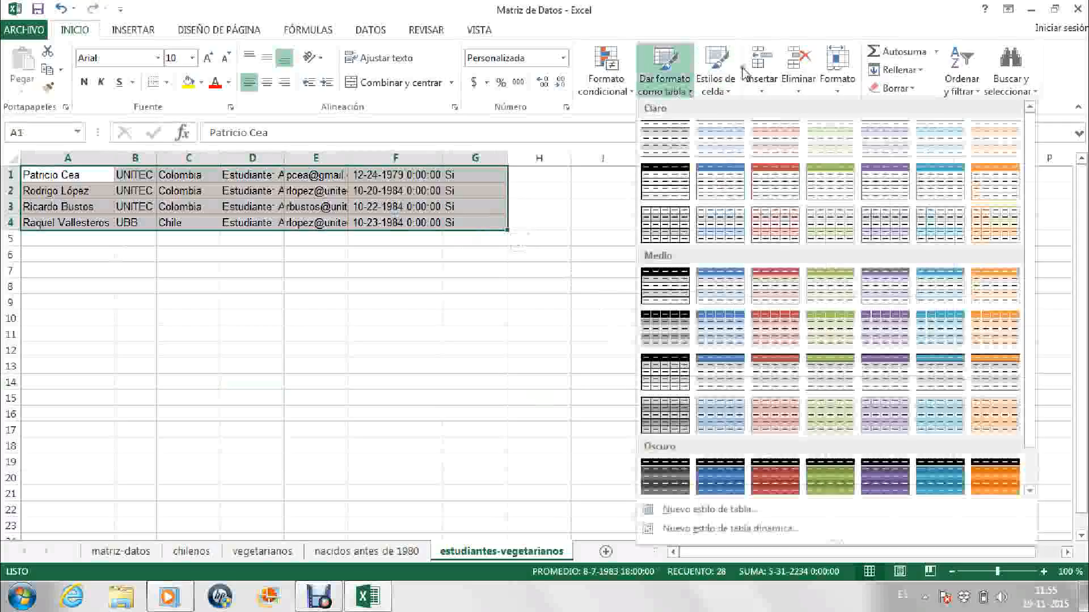
click(781, 426)
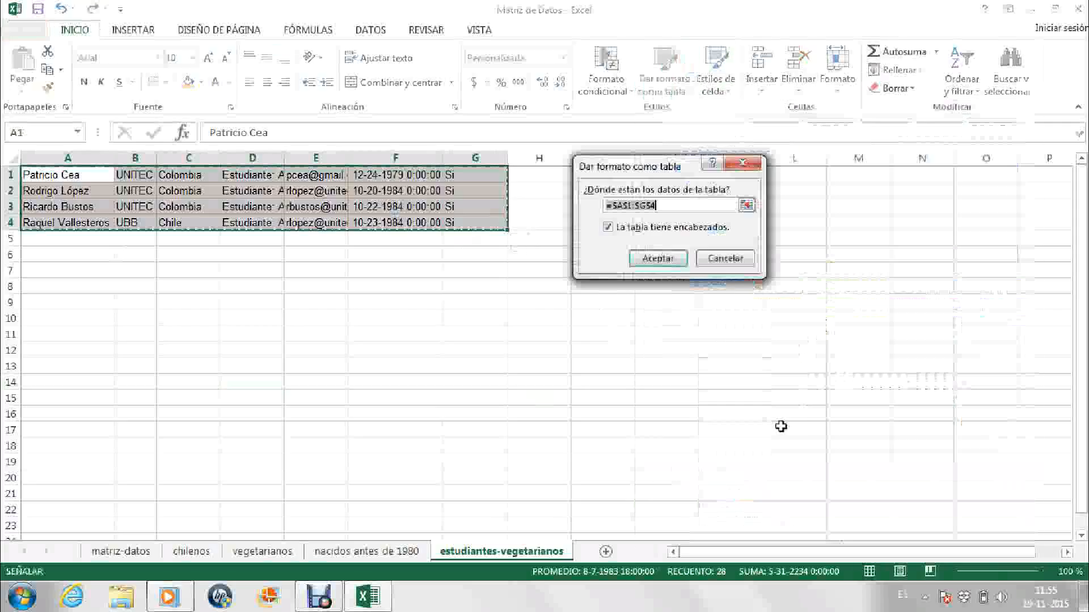
click(647, 228)
click(658, 258)
click(688, 350)
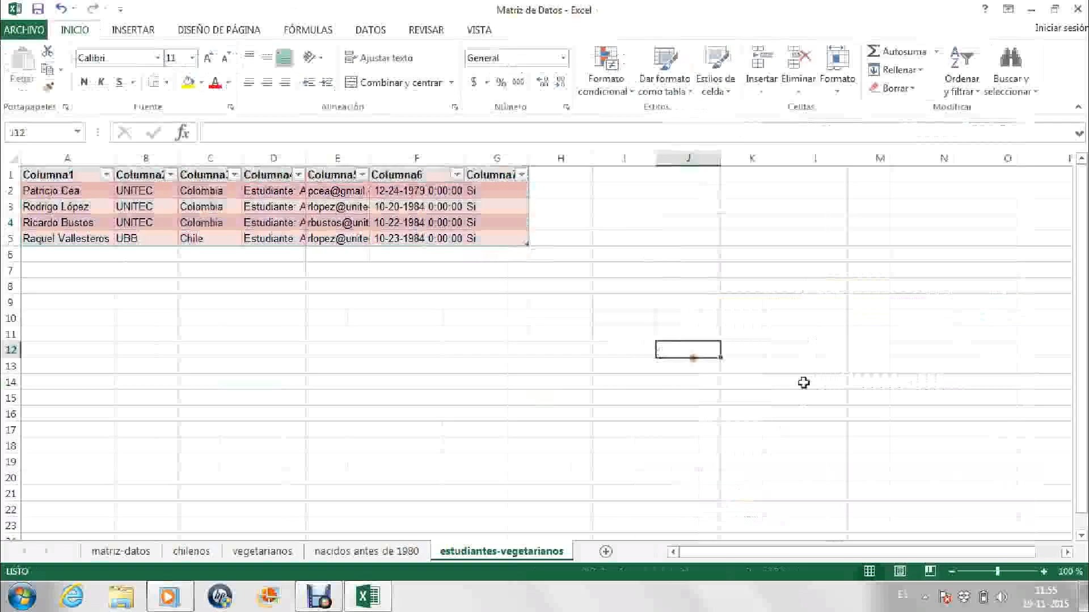
Copy the column headings from Nombre completo to Es vegetariano? on matriz-datos into header cells A1:G1 of the estudiantes-vegetarianos table.
click(5, 169)
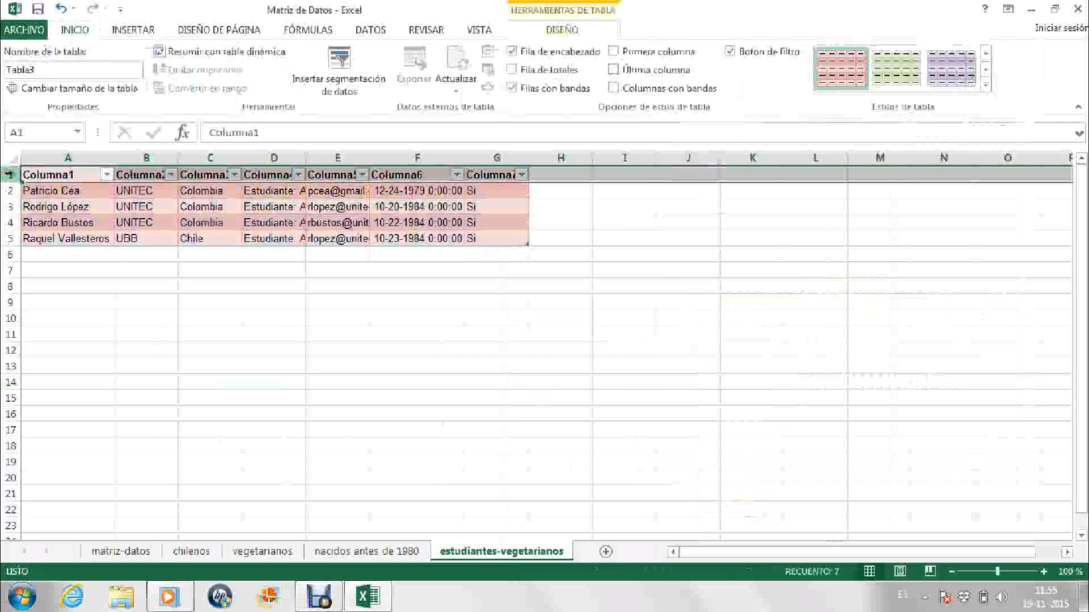
click(121, 551)
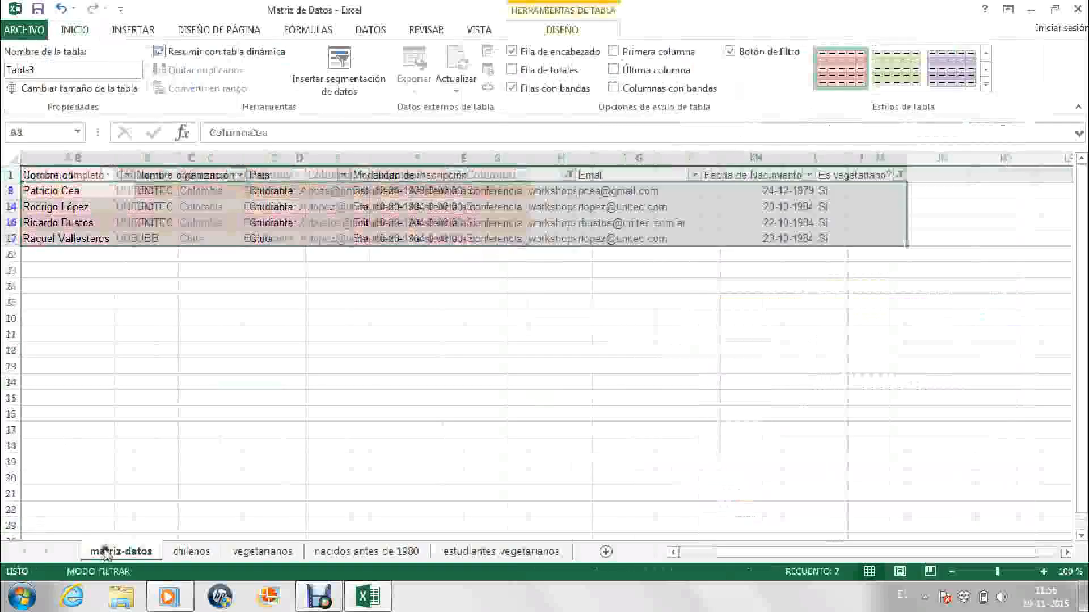
drag(113, 169, 863, 177)
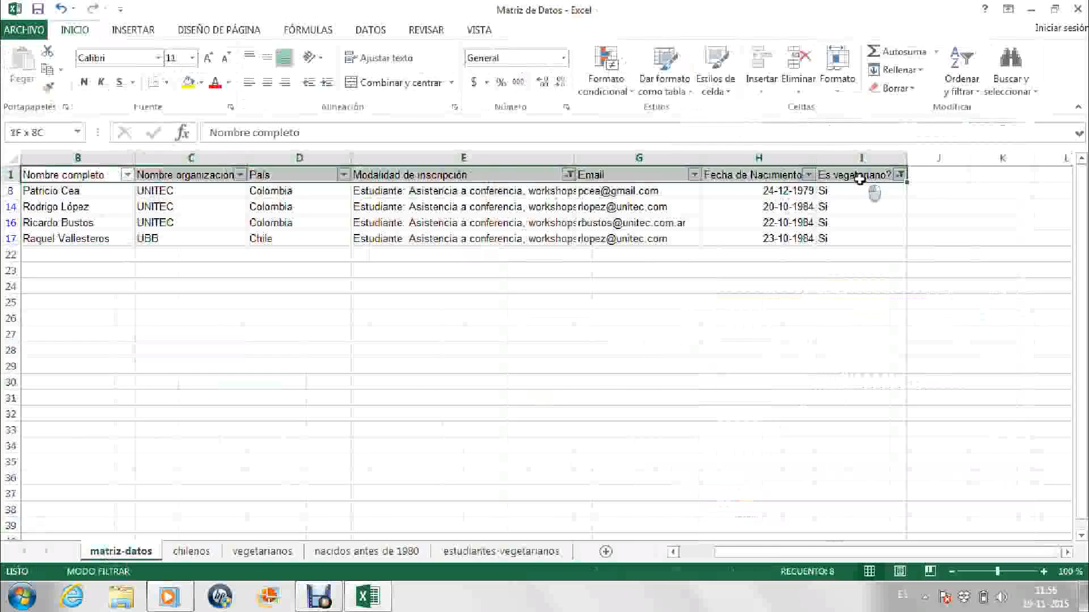
key(ctrl+c)
click(501, 551)
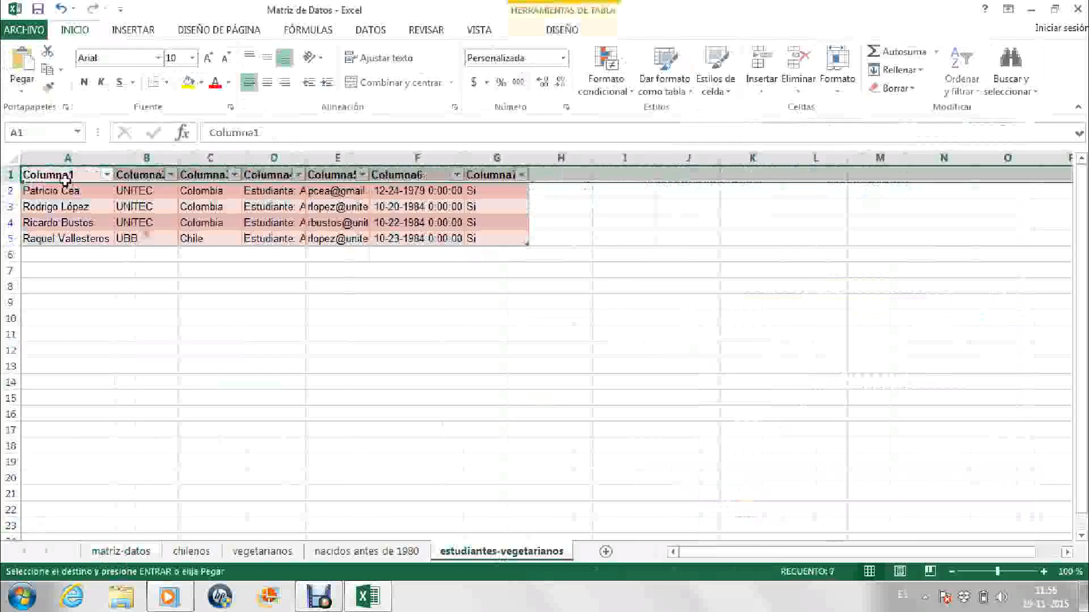
drag(64, 174, 503, 173)
key(ctrl+v)
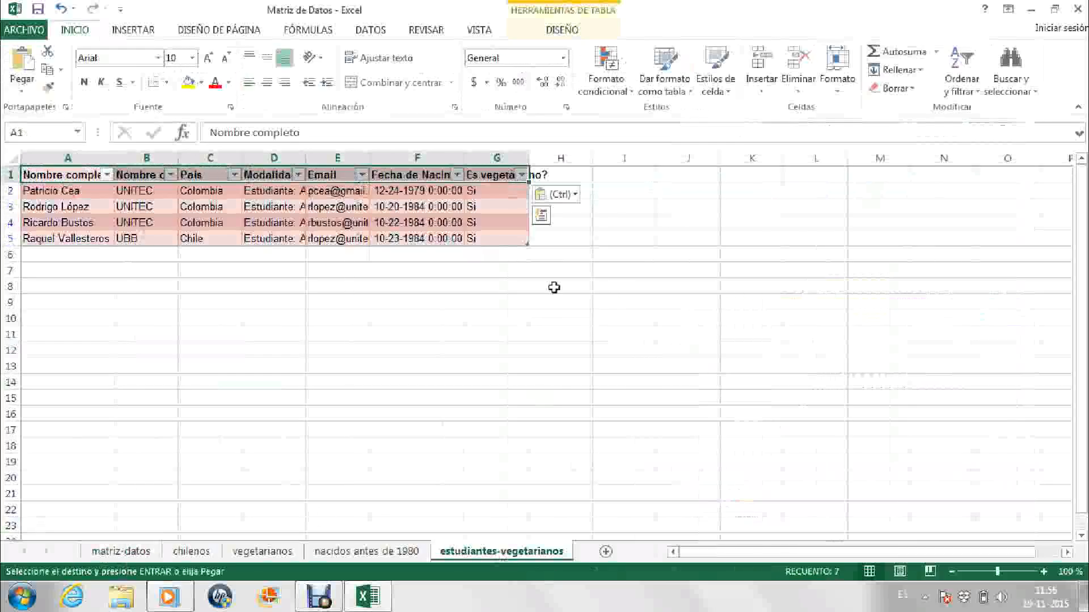
click(459, 393)
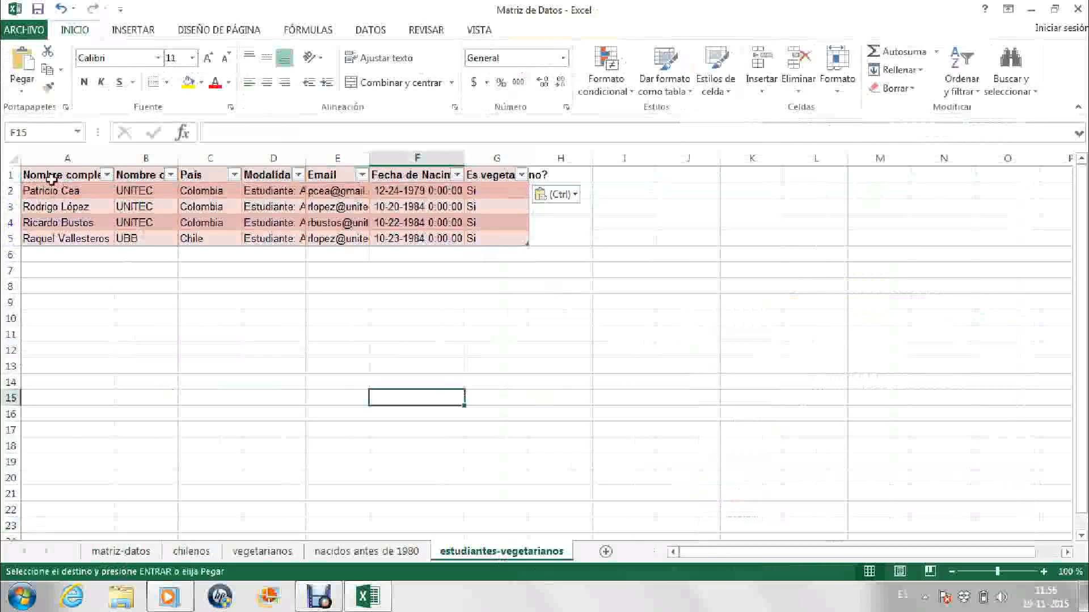
Turn off the filter on the header row of the estudiantes-vegetarianos table.
drag(45, 176, 489, 177)
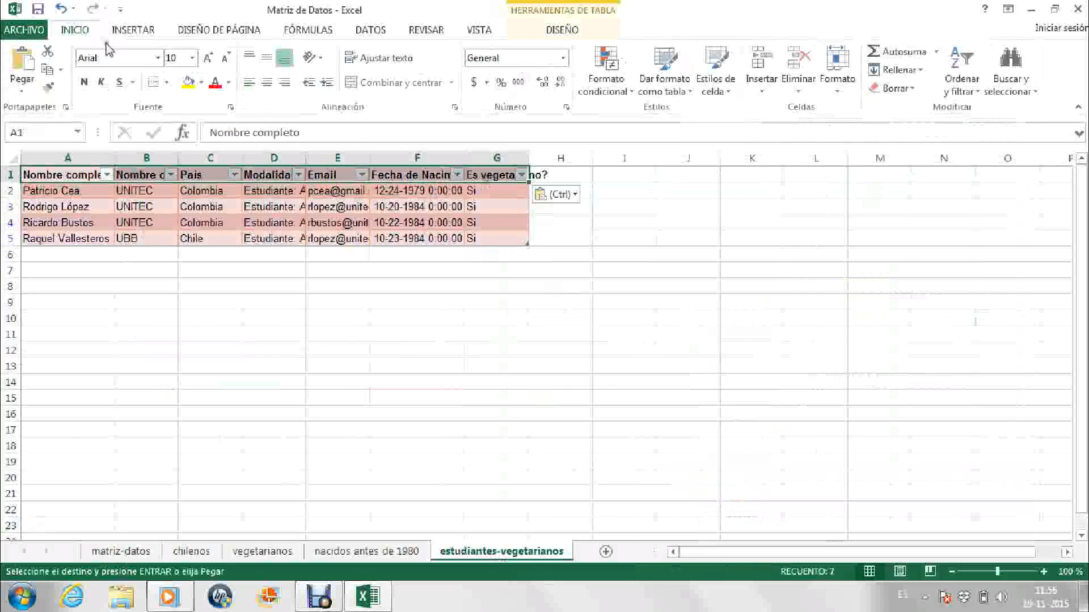
click(363, 31)
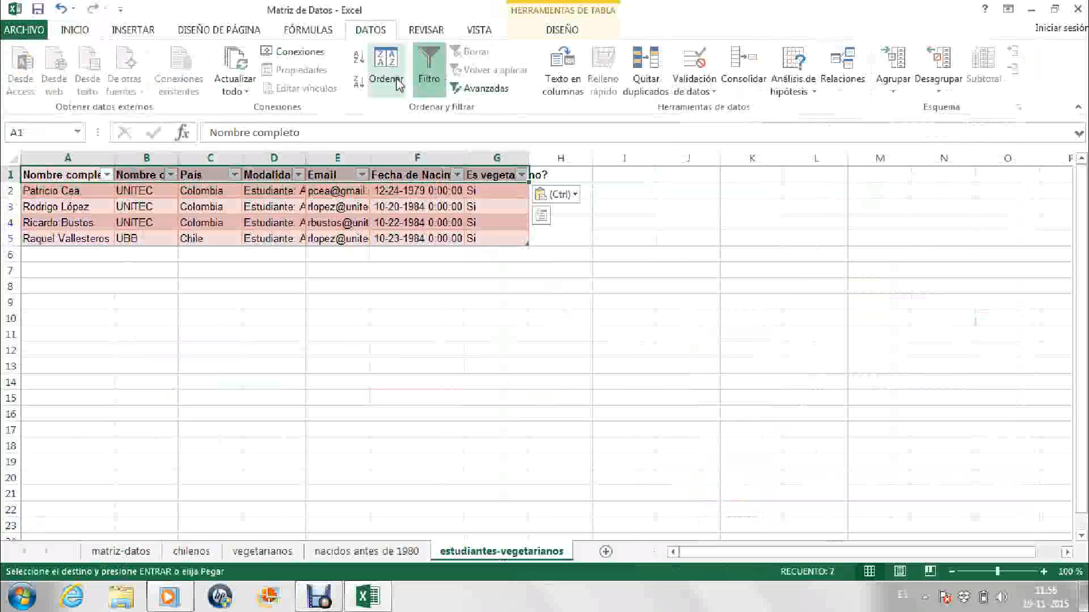
click(434, 89)
click(513, 333)
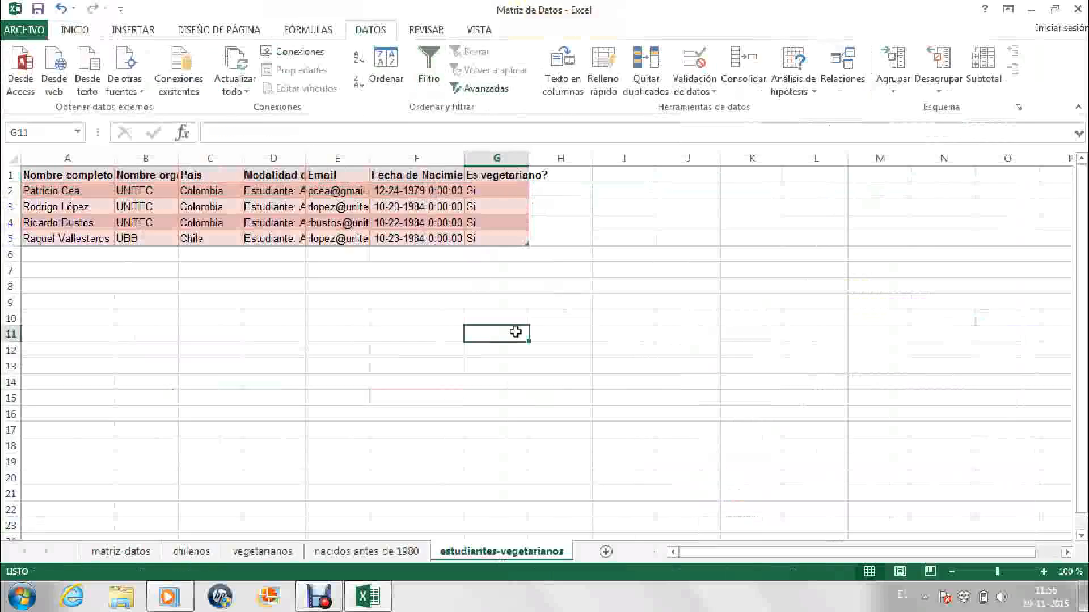
Autofit the widths of columns G, F, E, D and B on the estudiantes-vegetarianos sheet.
double_click(529, 158)
double_click(464, 155)
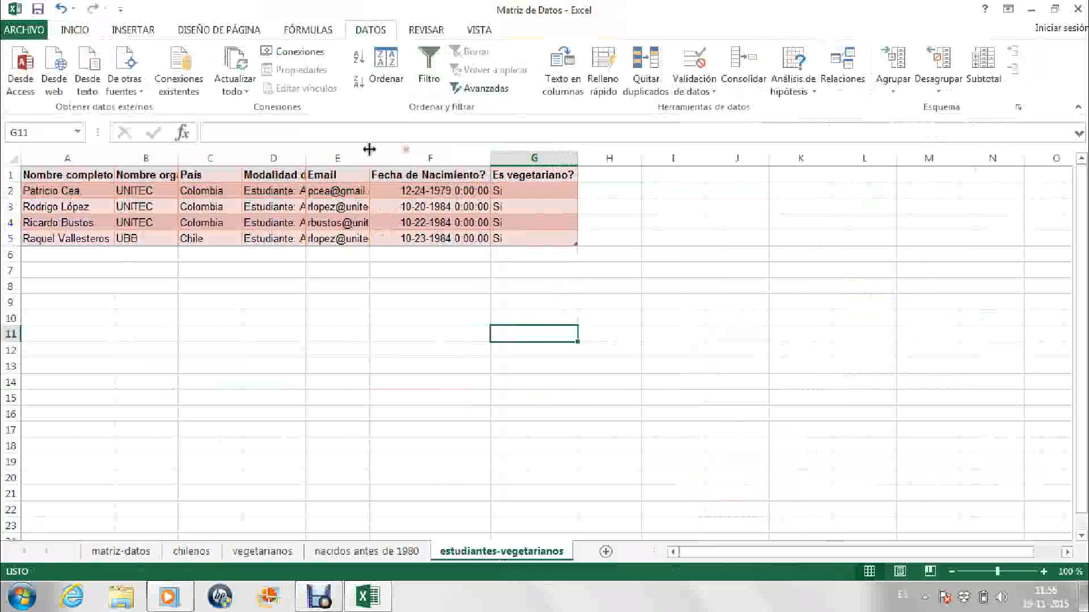
double_click(369, 155)
click(281, 158)
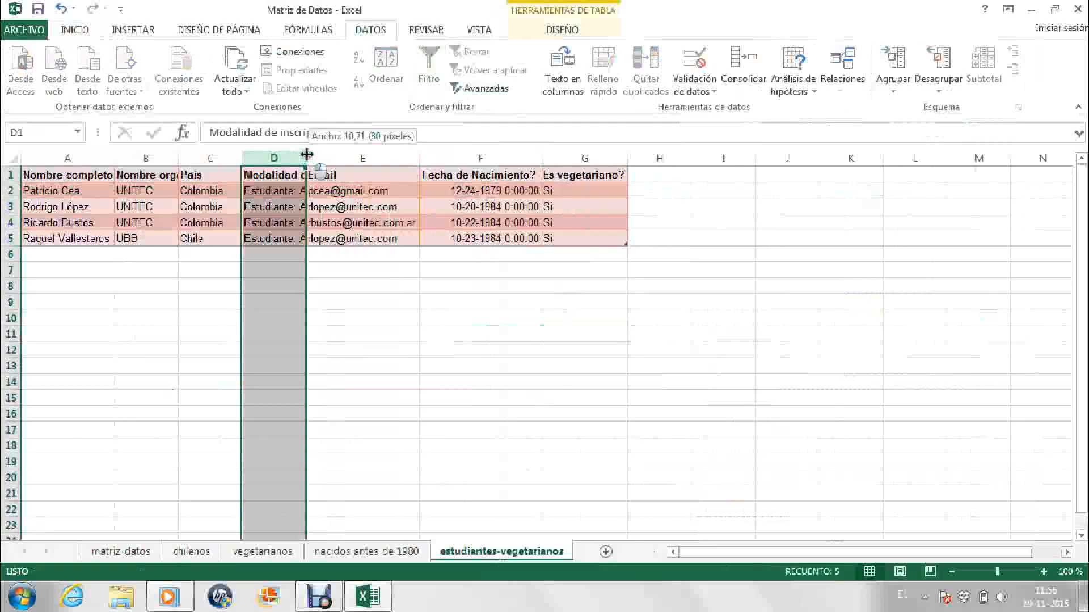
double_click(306, 157)
click(192, 378)
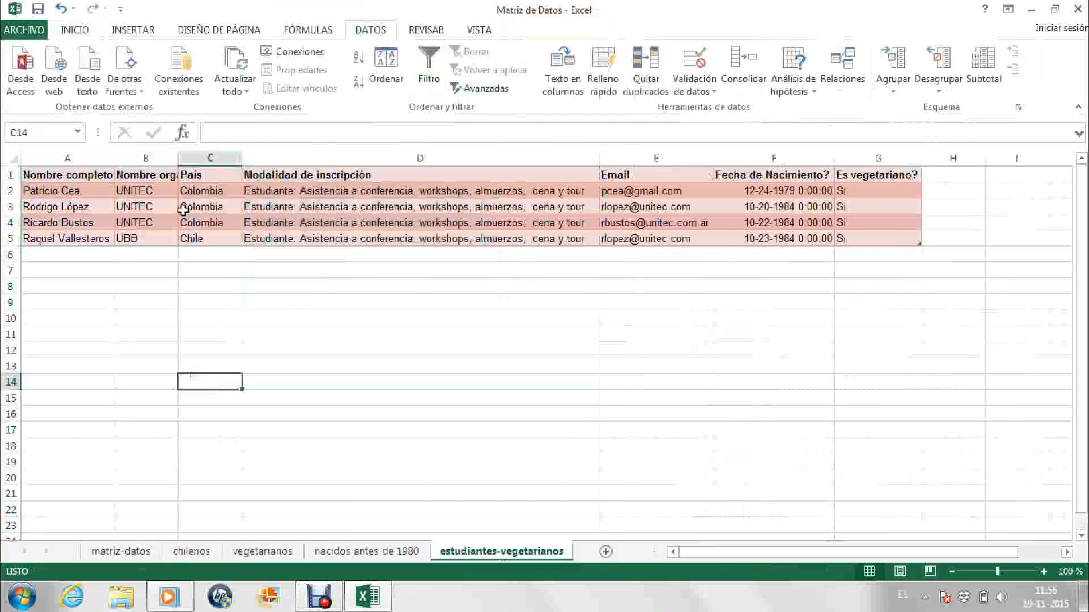
double_click(177, 158)
click(105, 351)
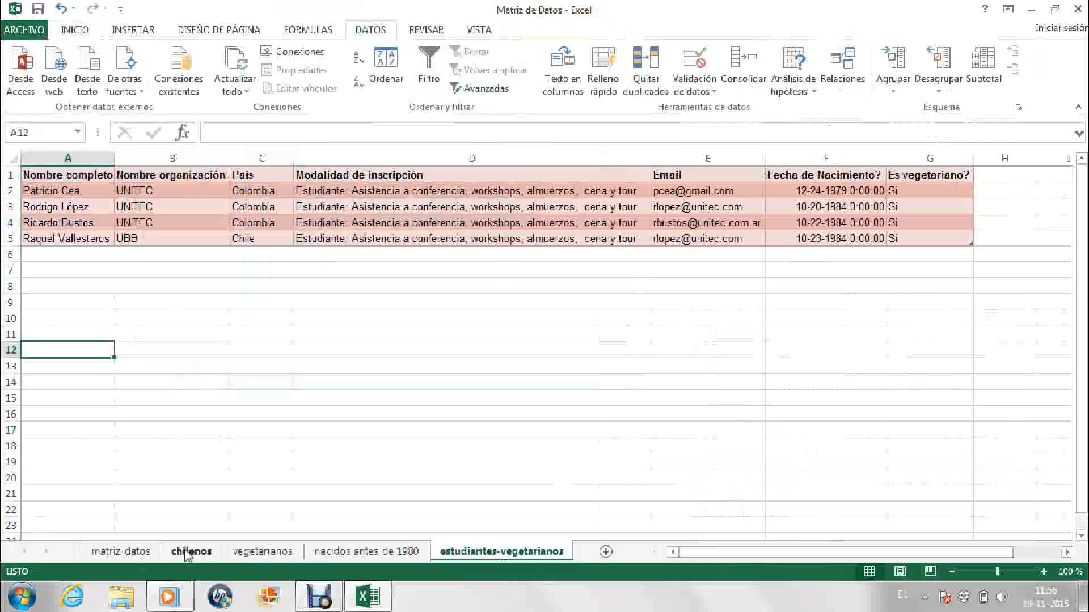
Reselect all values in the Modalidad de inscripción and Es vegetariano? filters on matriz-datos to show every record.
click(121, 551)
click(189, 448)
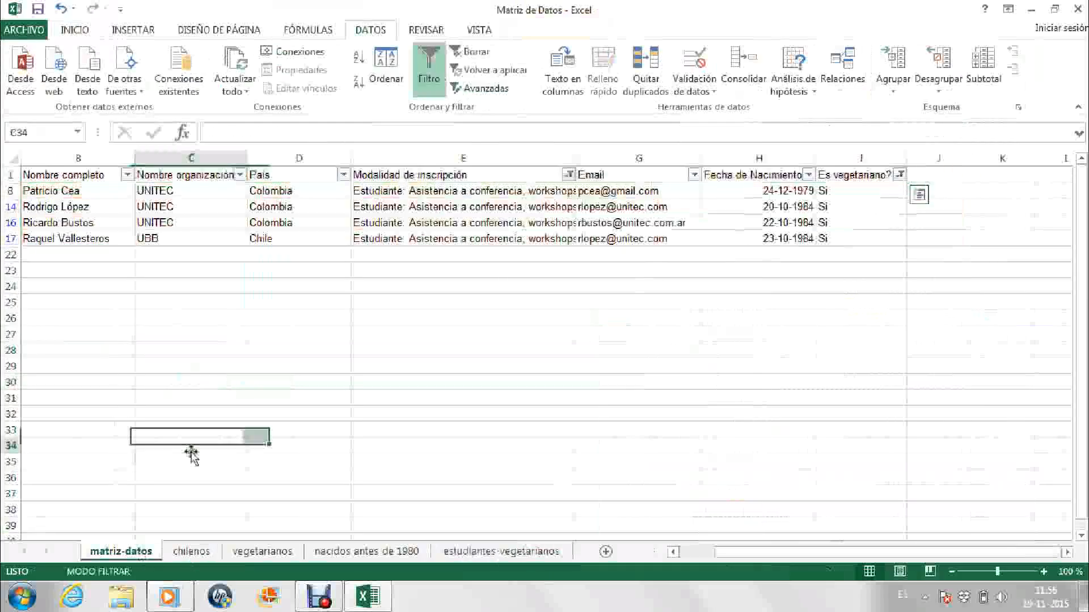
click(570, 175)
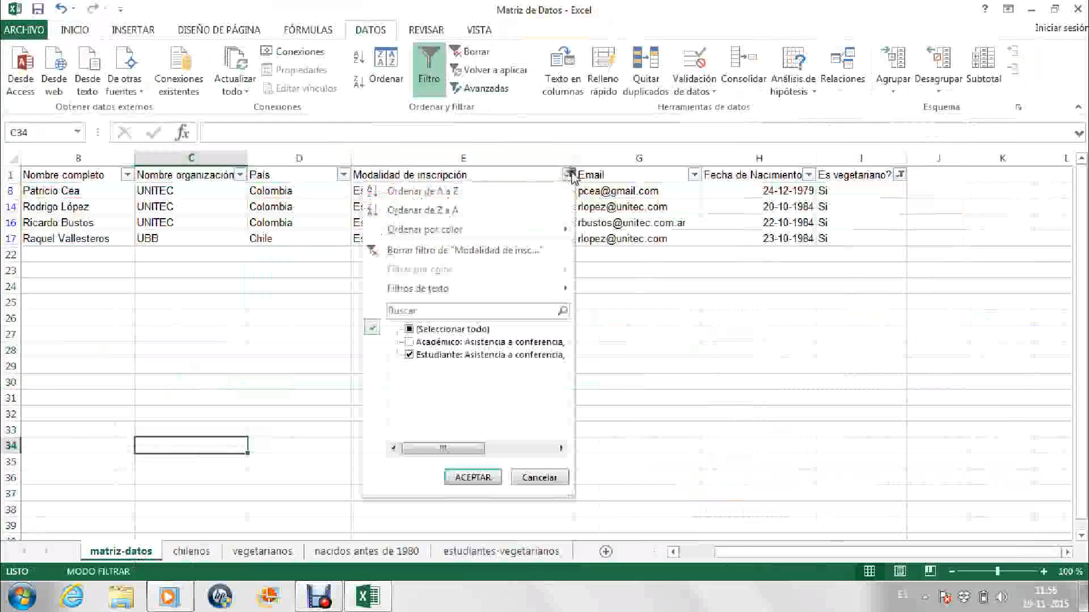
click(448, 329)
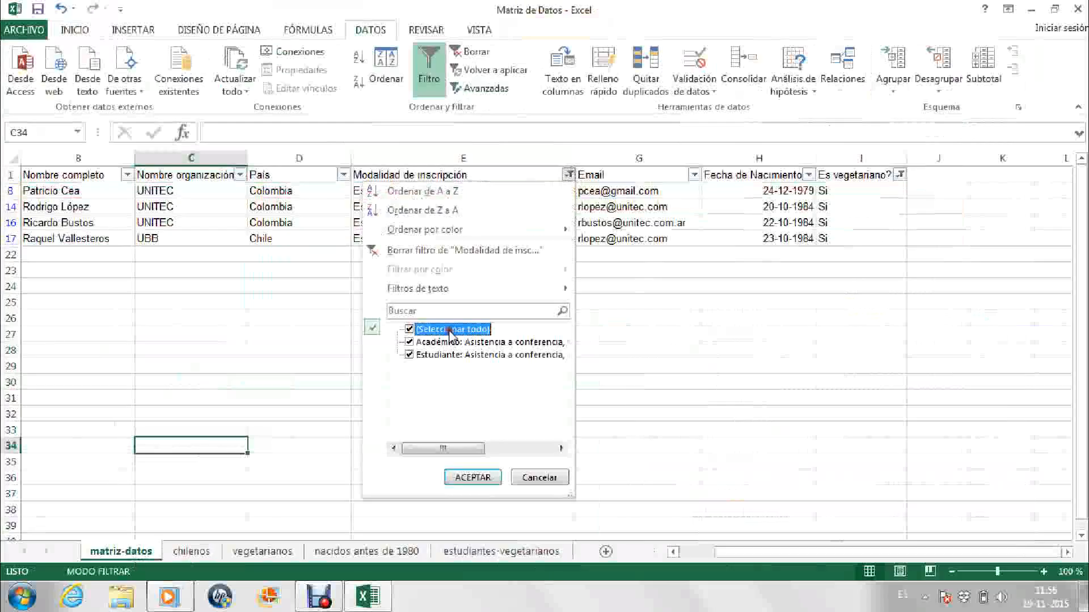
click(466, 478)
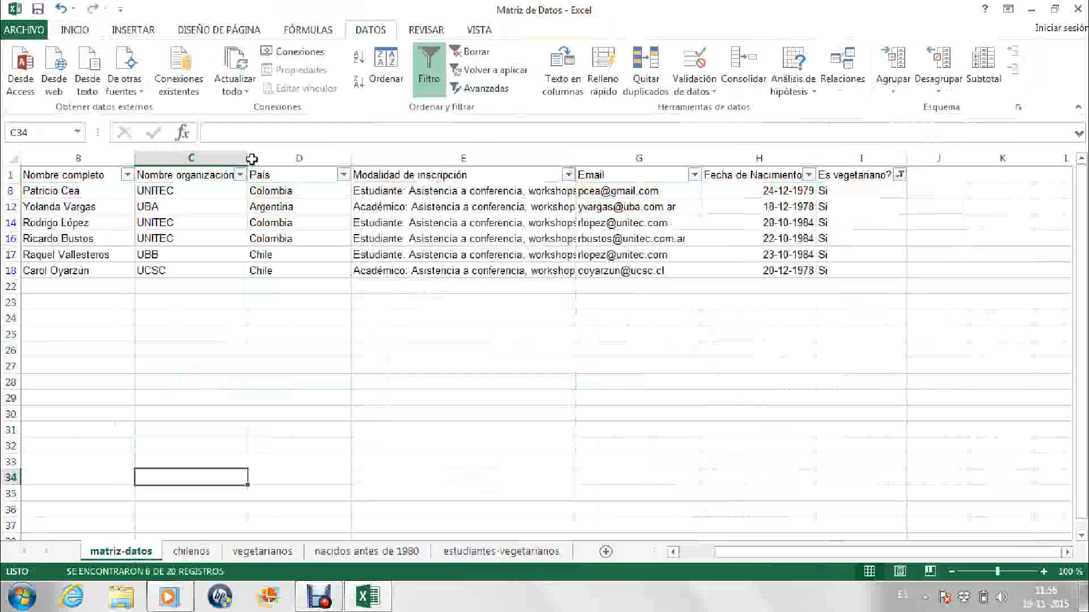
click(899, 175)
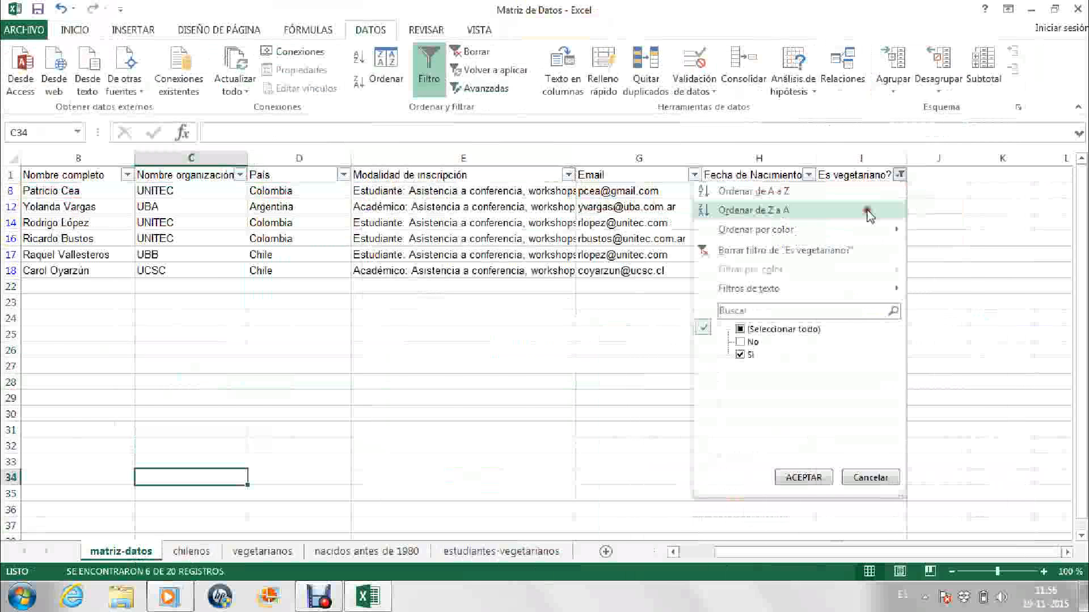
click(746, 329)
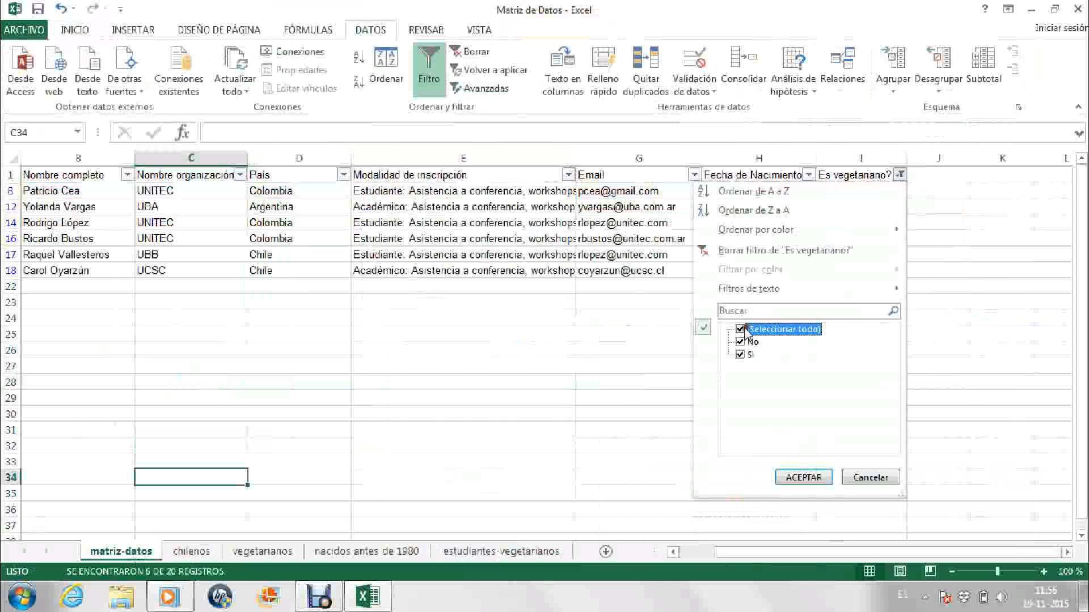
click(787, 478)
Review the chilenos, vegetarianos, nacidos antes de 1980 and estudiantes-vegetarianos sheets one by one.
click(215, 553)
click(262, 553)
click(340, 552)
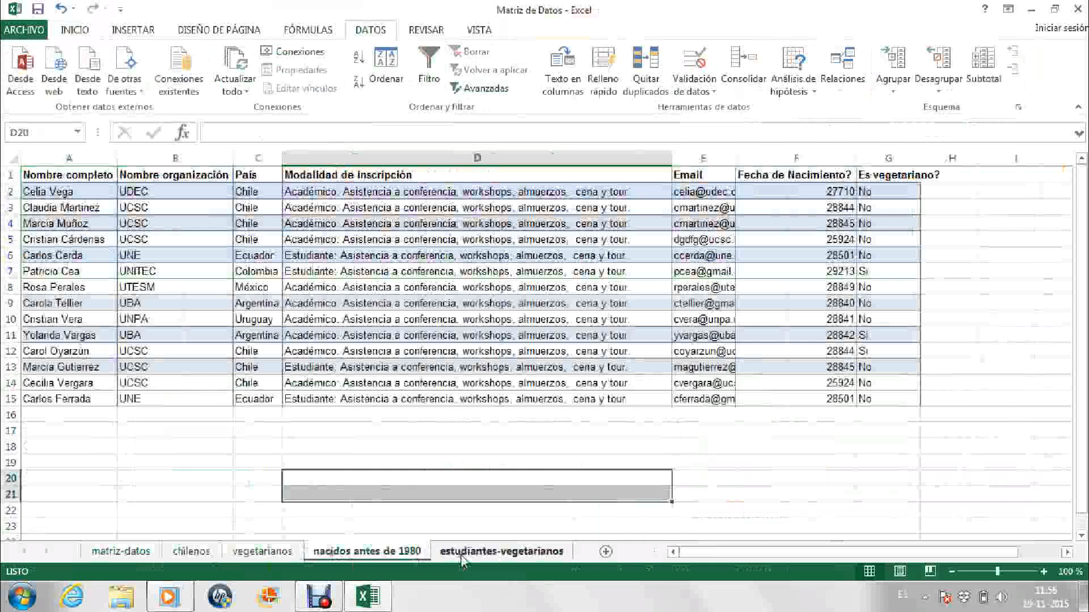
click(471, 553)
click(366, 551)
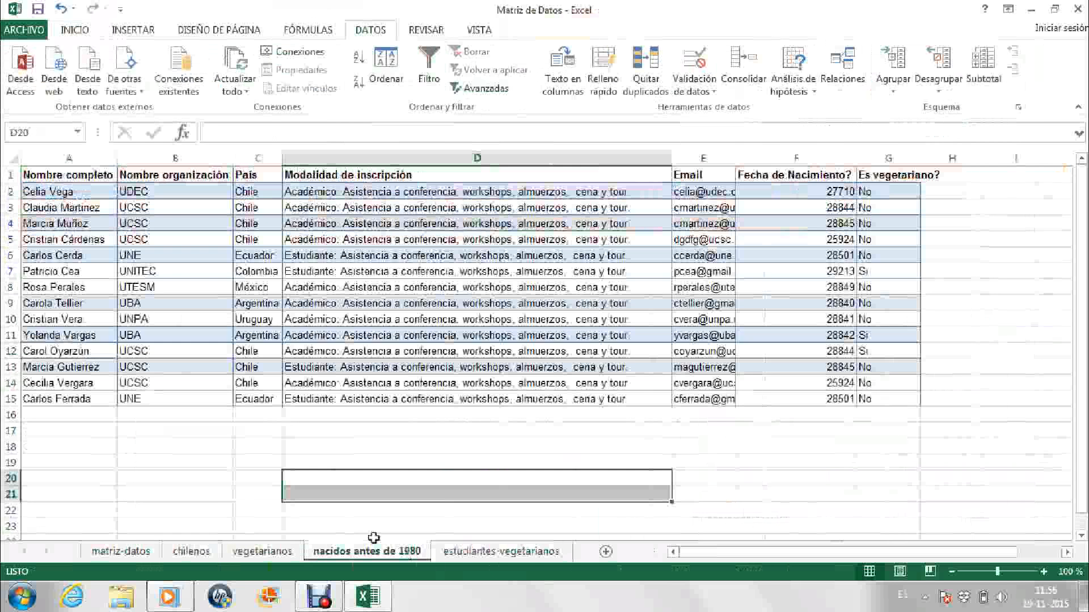
click(262, 551)
click(191, 553)
click(203, 491)
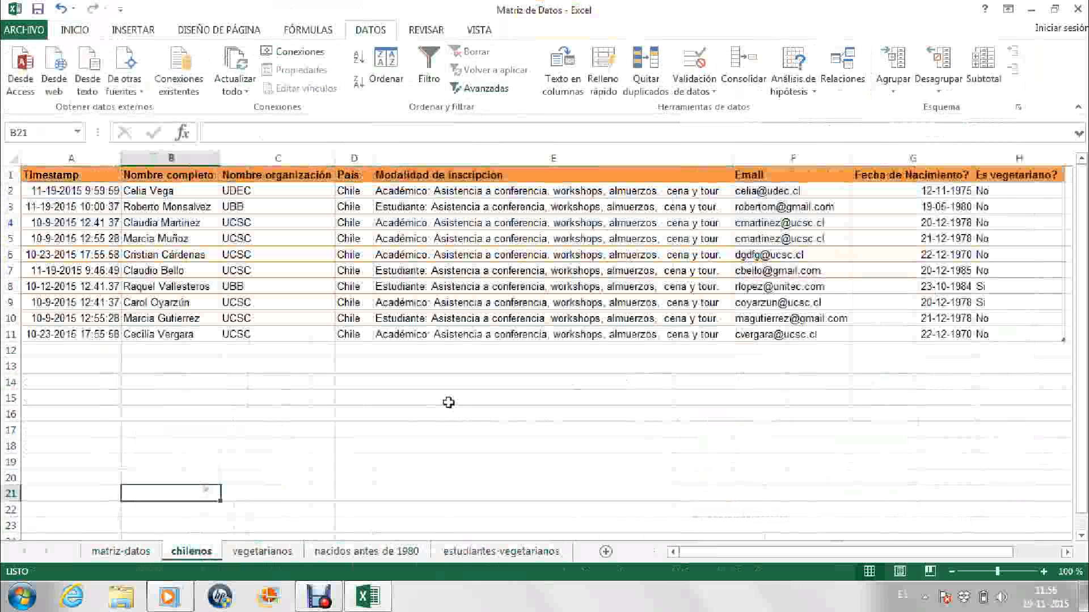
Compare the chilenos sheet with the full matriz-datos list, examining its timestamps, country, registration type, email and birth date columns.
click(121, 552)
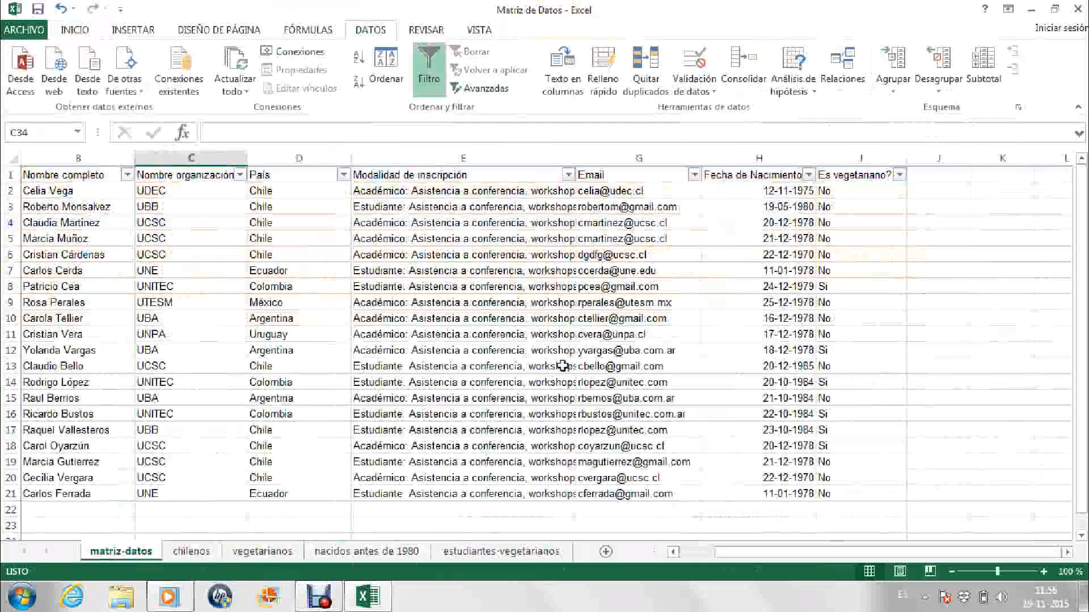
click(192, 553)
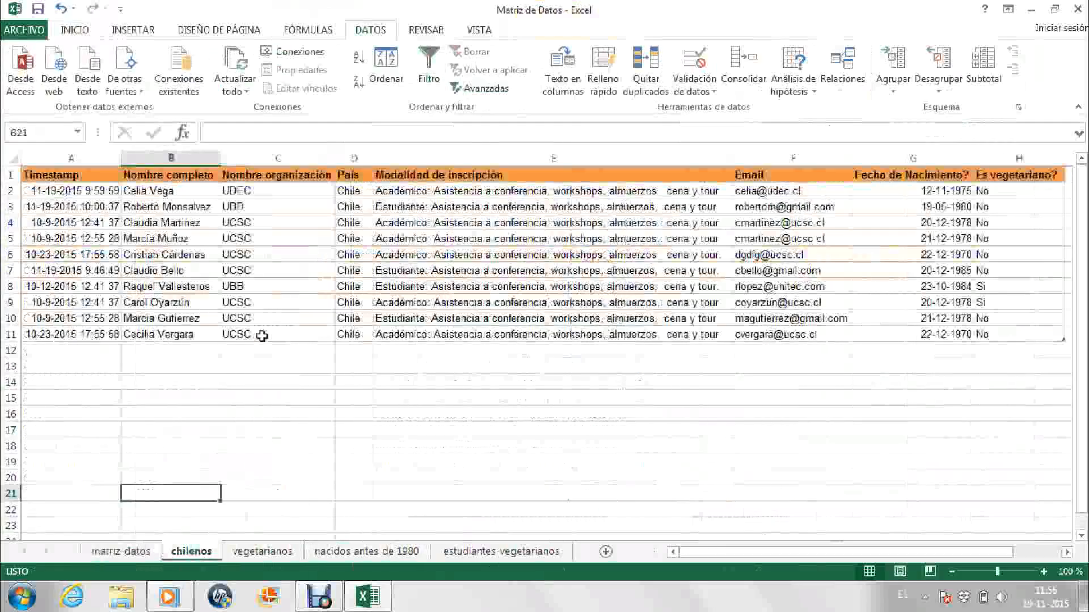
click(85, 334)
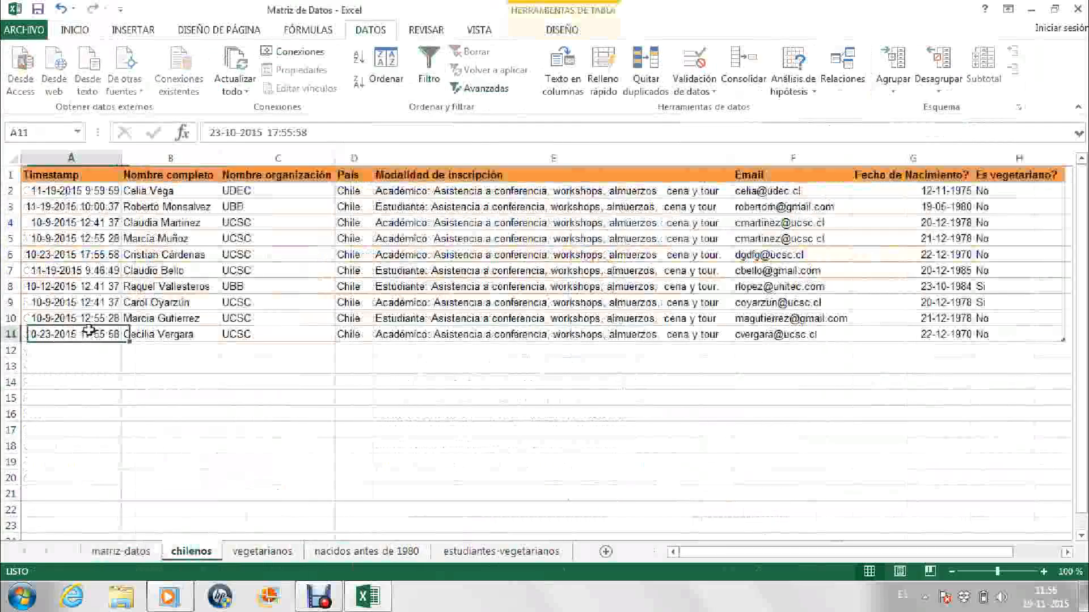
key(Up)
key(Up)
key(Up)
key(Up)
key(Up)
click(354, 254)
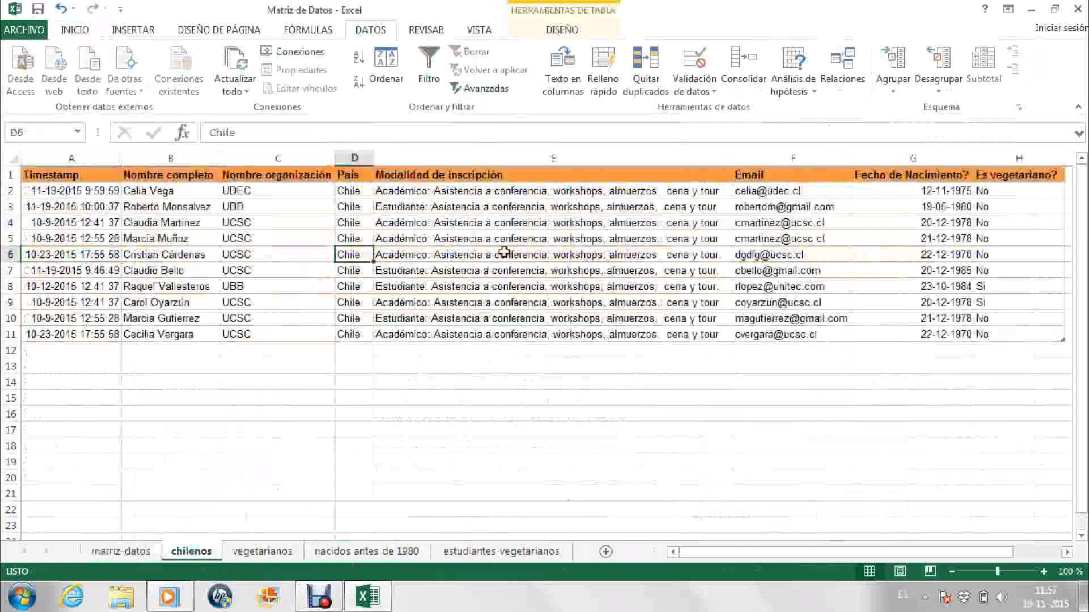
click(503, 251)
click(518, 203)
click(750, 205)
click(919, 191)
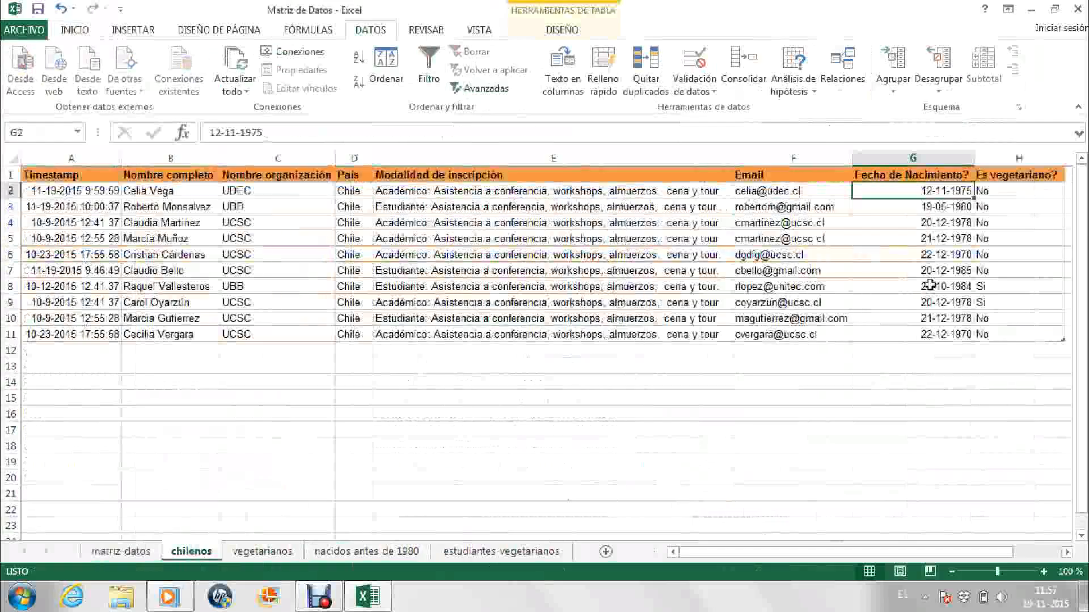
click(870, 363)
click(783, 446)
click(354, 446)
Examine the heading row of matriz-datos and look through the four subset sheets again.
click(121, 551)
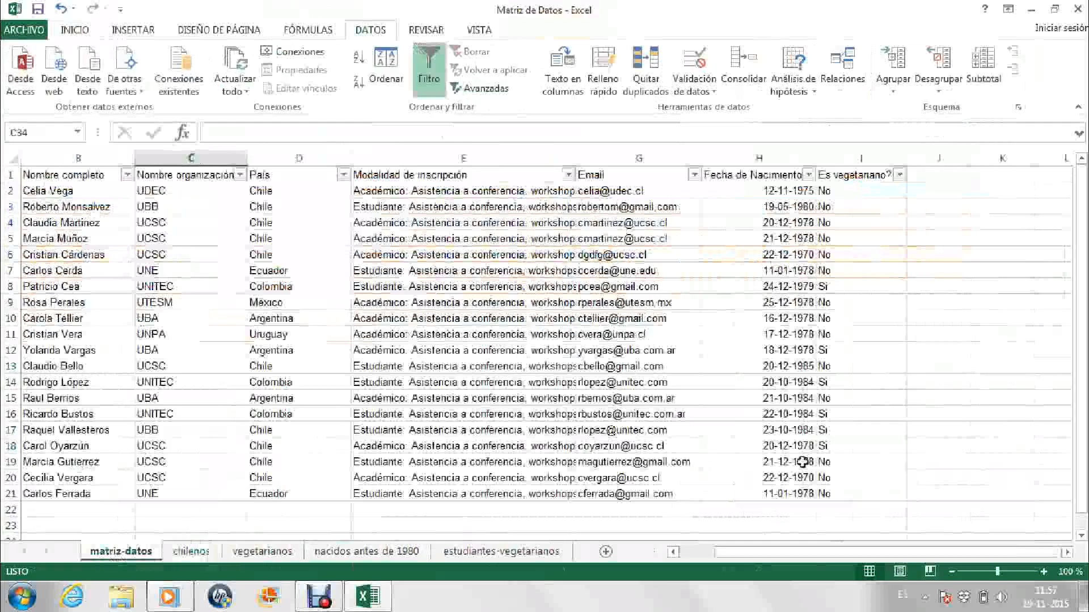
drag(57, 175, 894, 173)
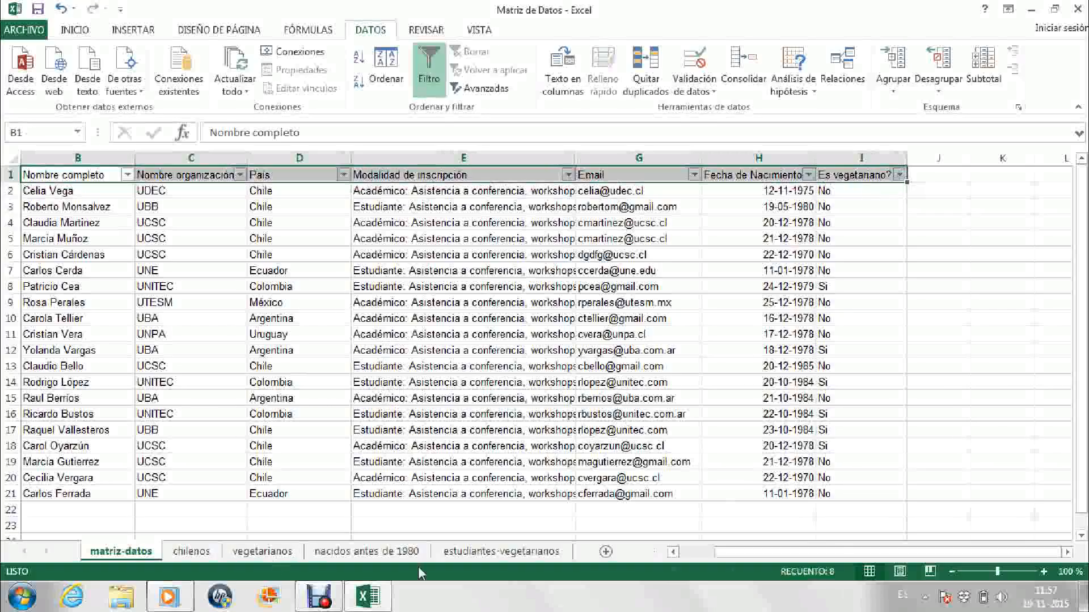
click(192, 551)
click(262, 551)
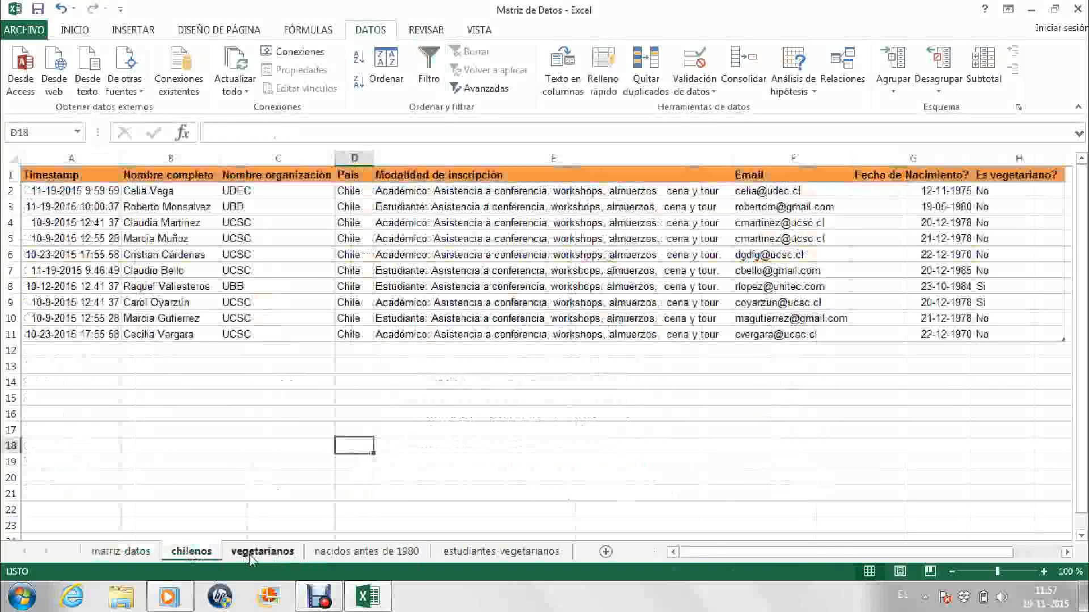
click(367, 551)
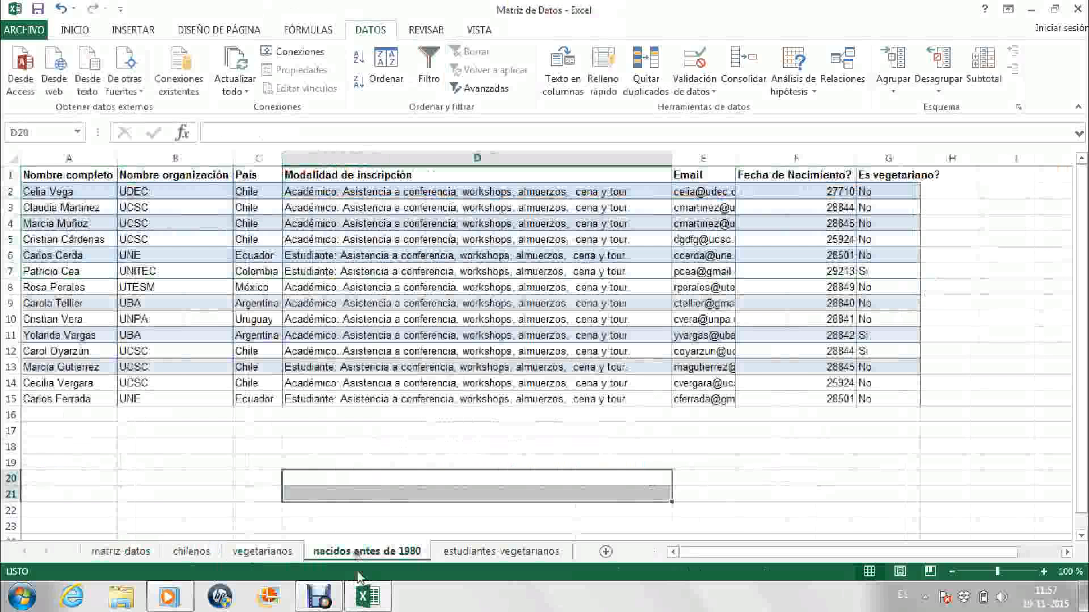
click(502, 551)
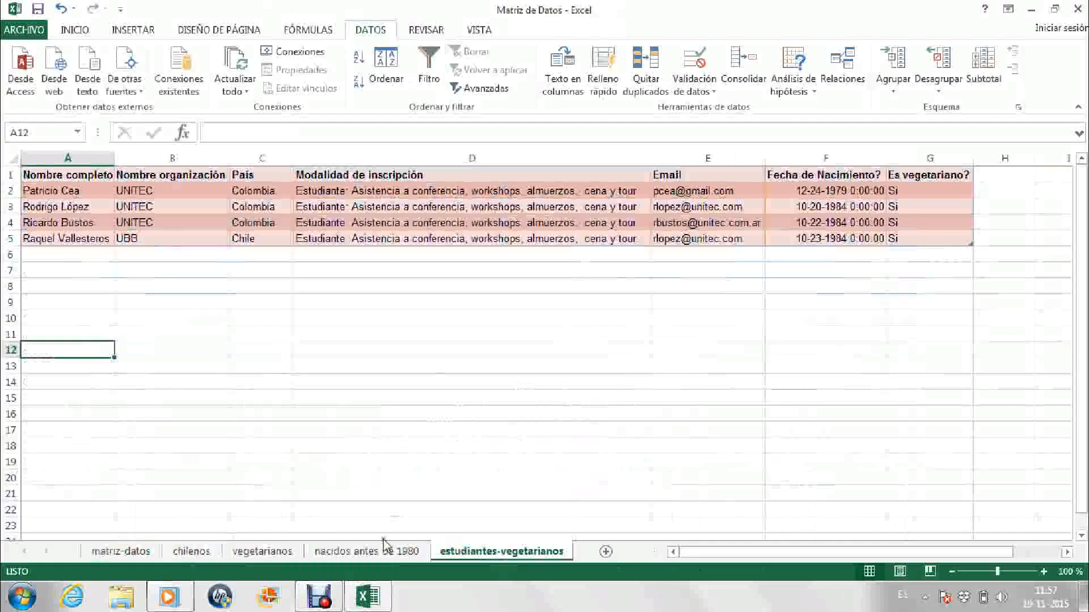
Add a blank sheet after estudiantes-vegetarianos and bring the matriz-datos sheet tab back into view.
click(605, 551)
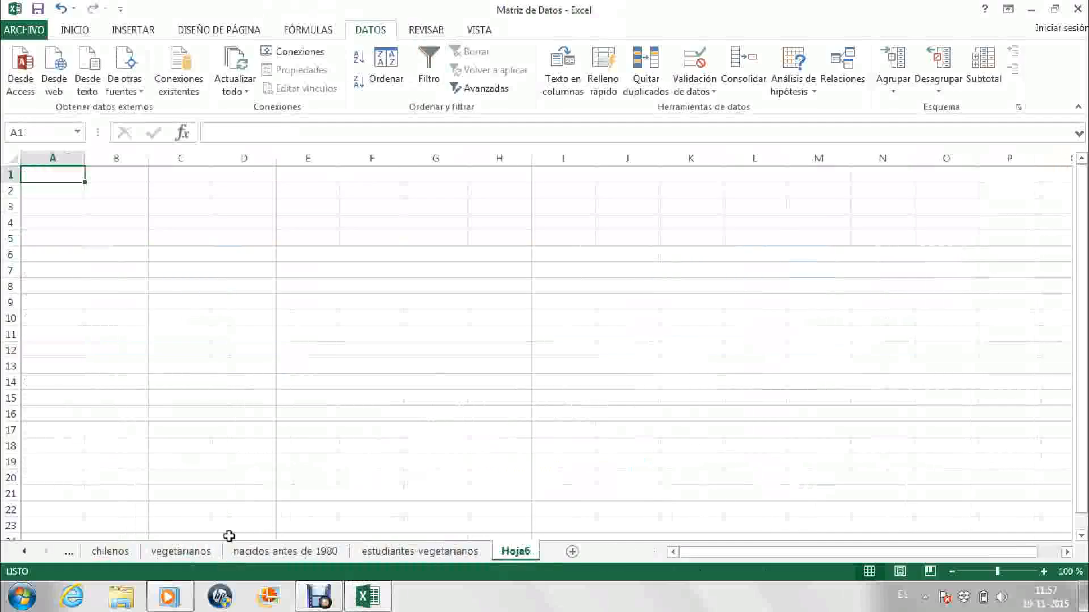
click(23, 552)
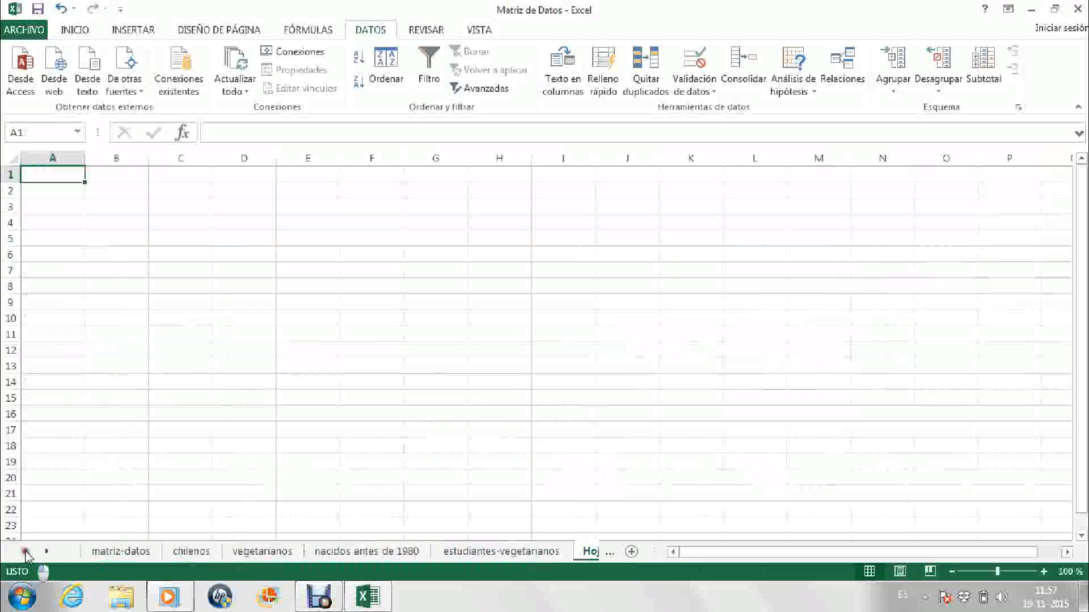